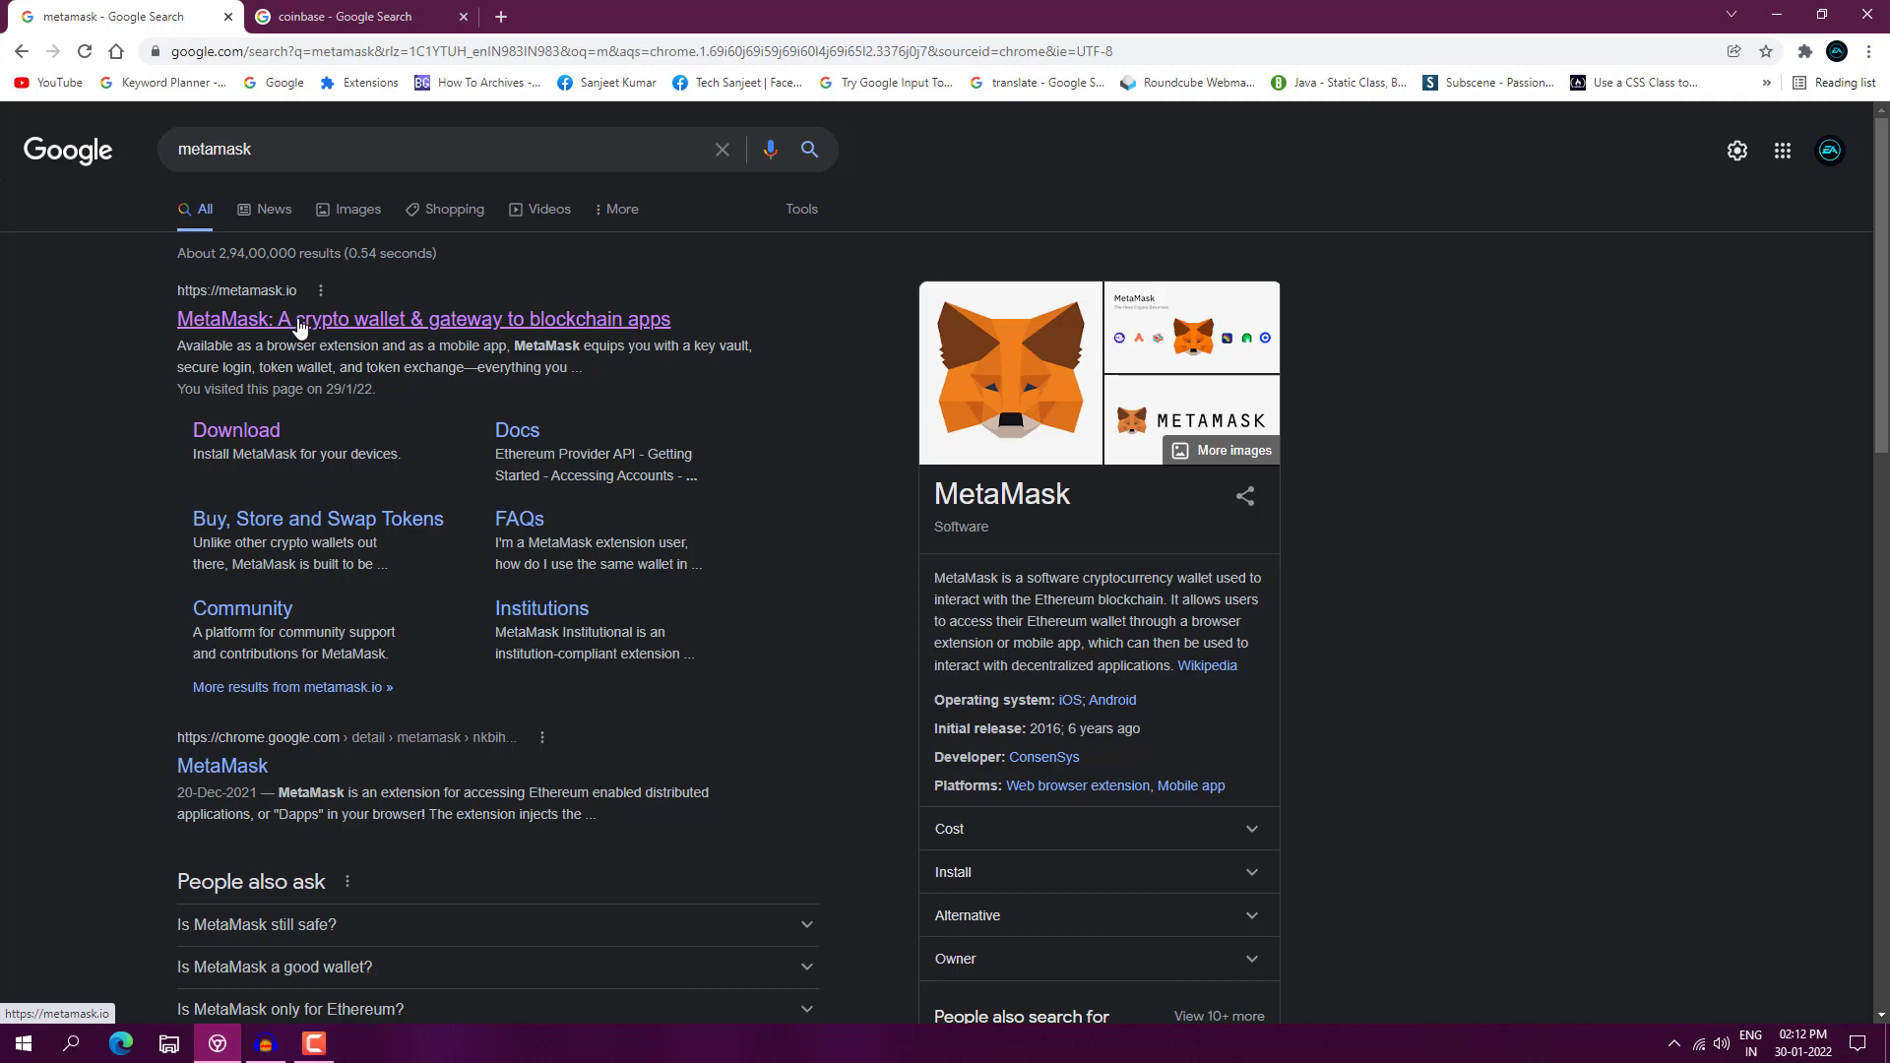
Install the MetaMask extension from metamask.io through its Chrome Web Store listing.
left_click(299, 325)
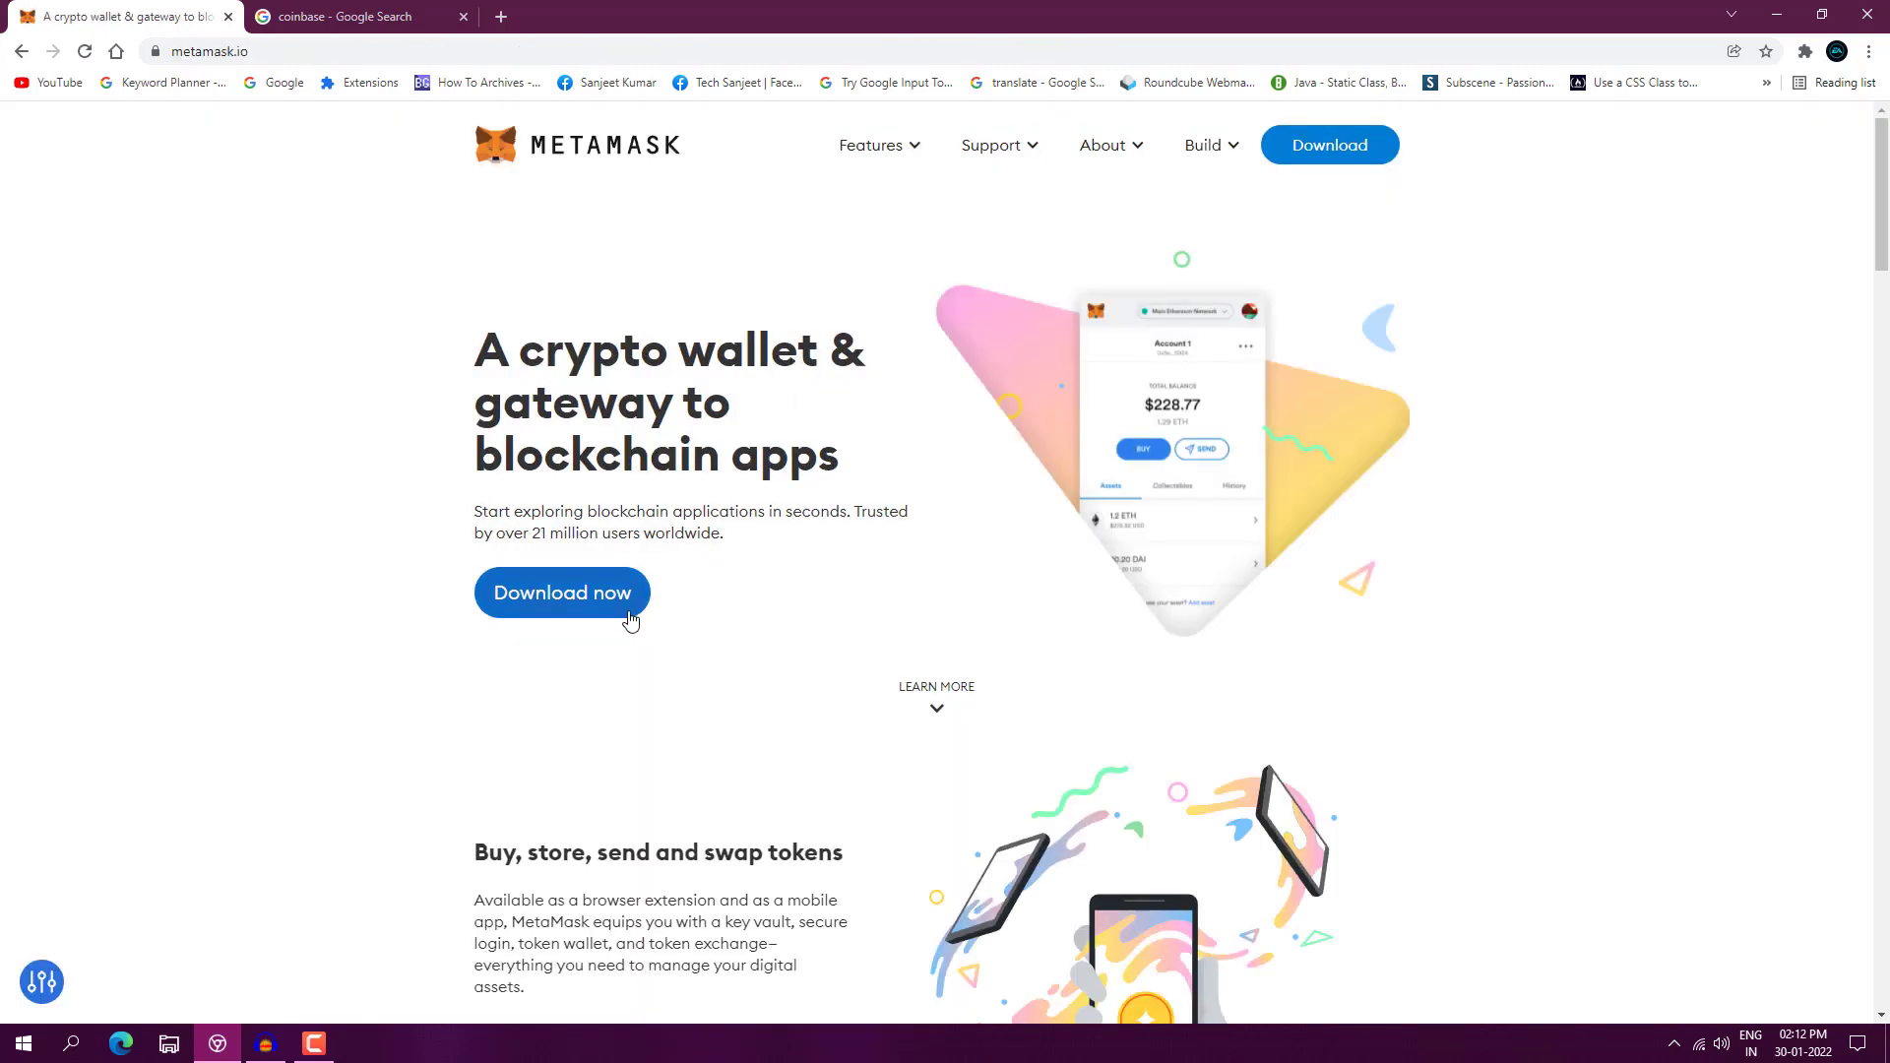
left_click(589, 610)
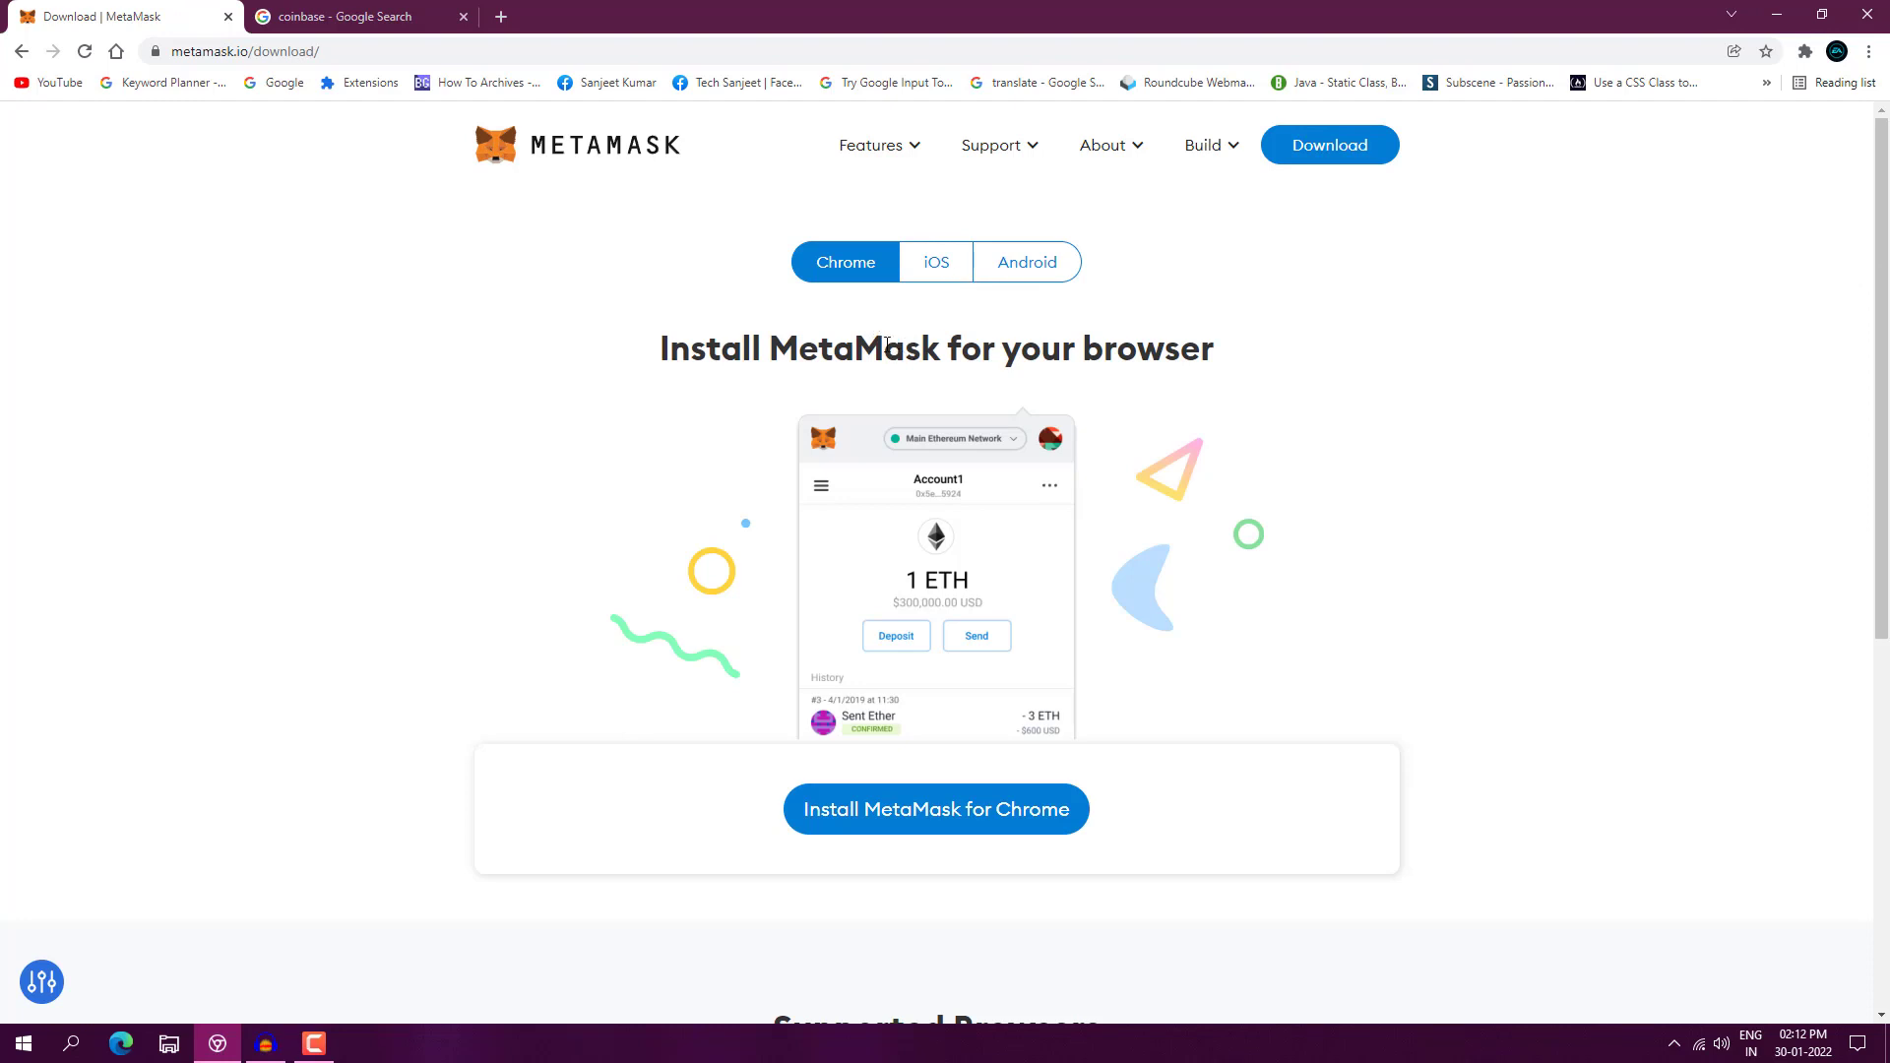
left_click(929, 823)
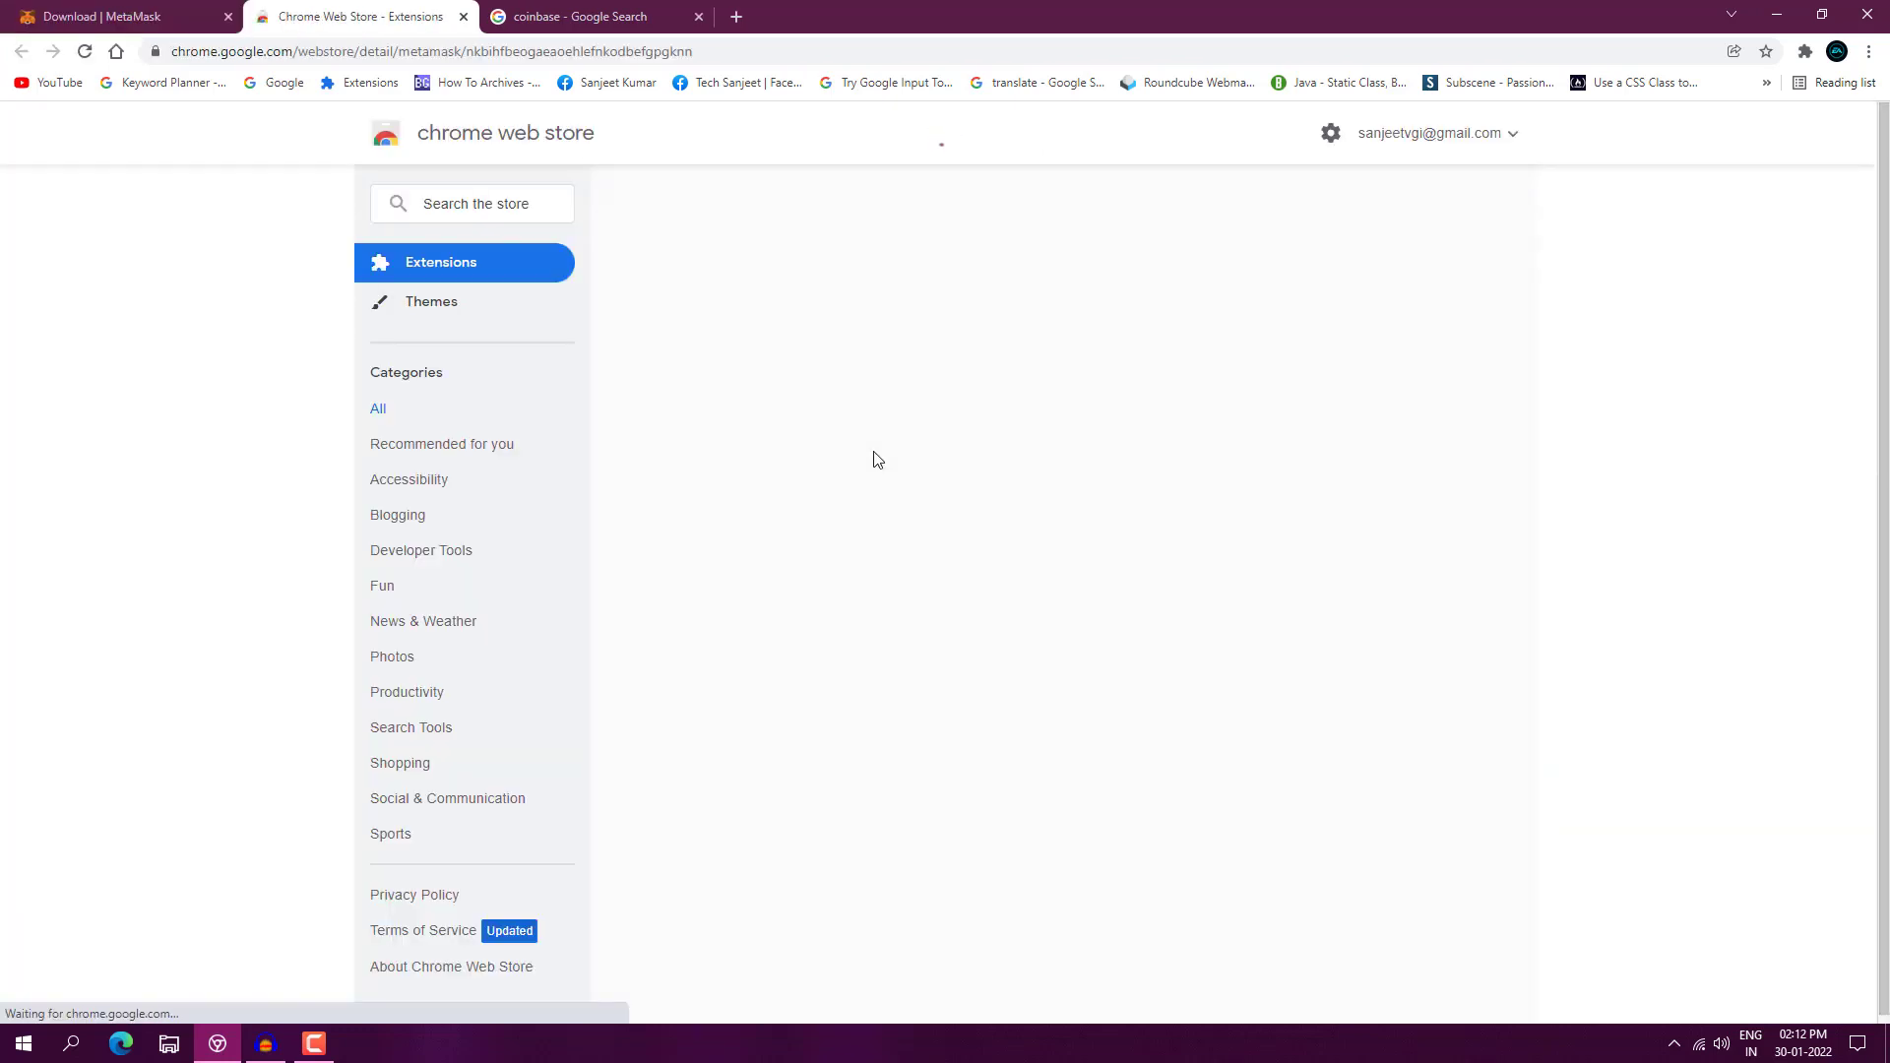
left_click_drag(823, 344, 897, 344)
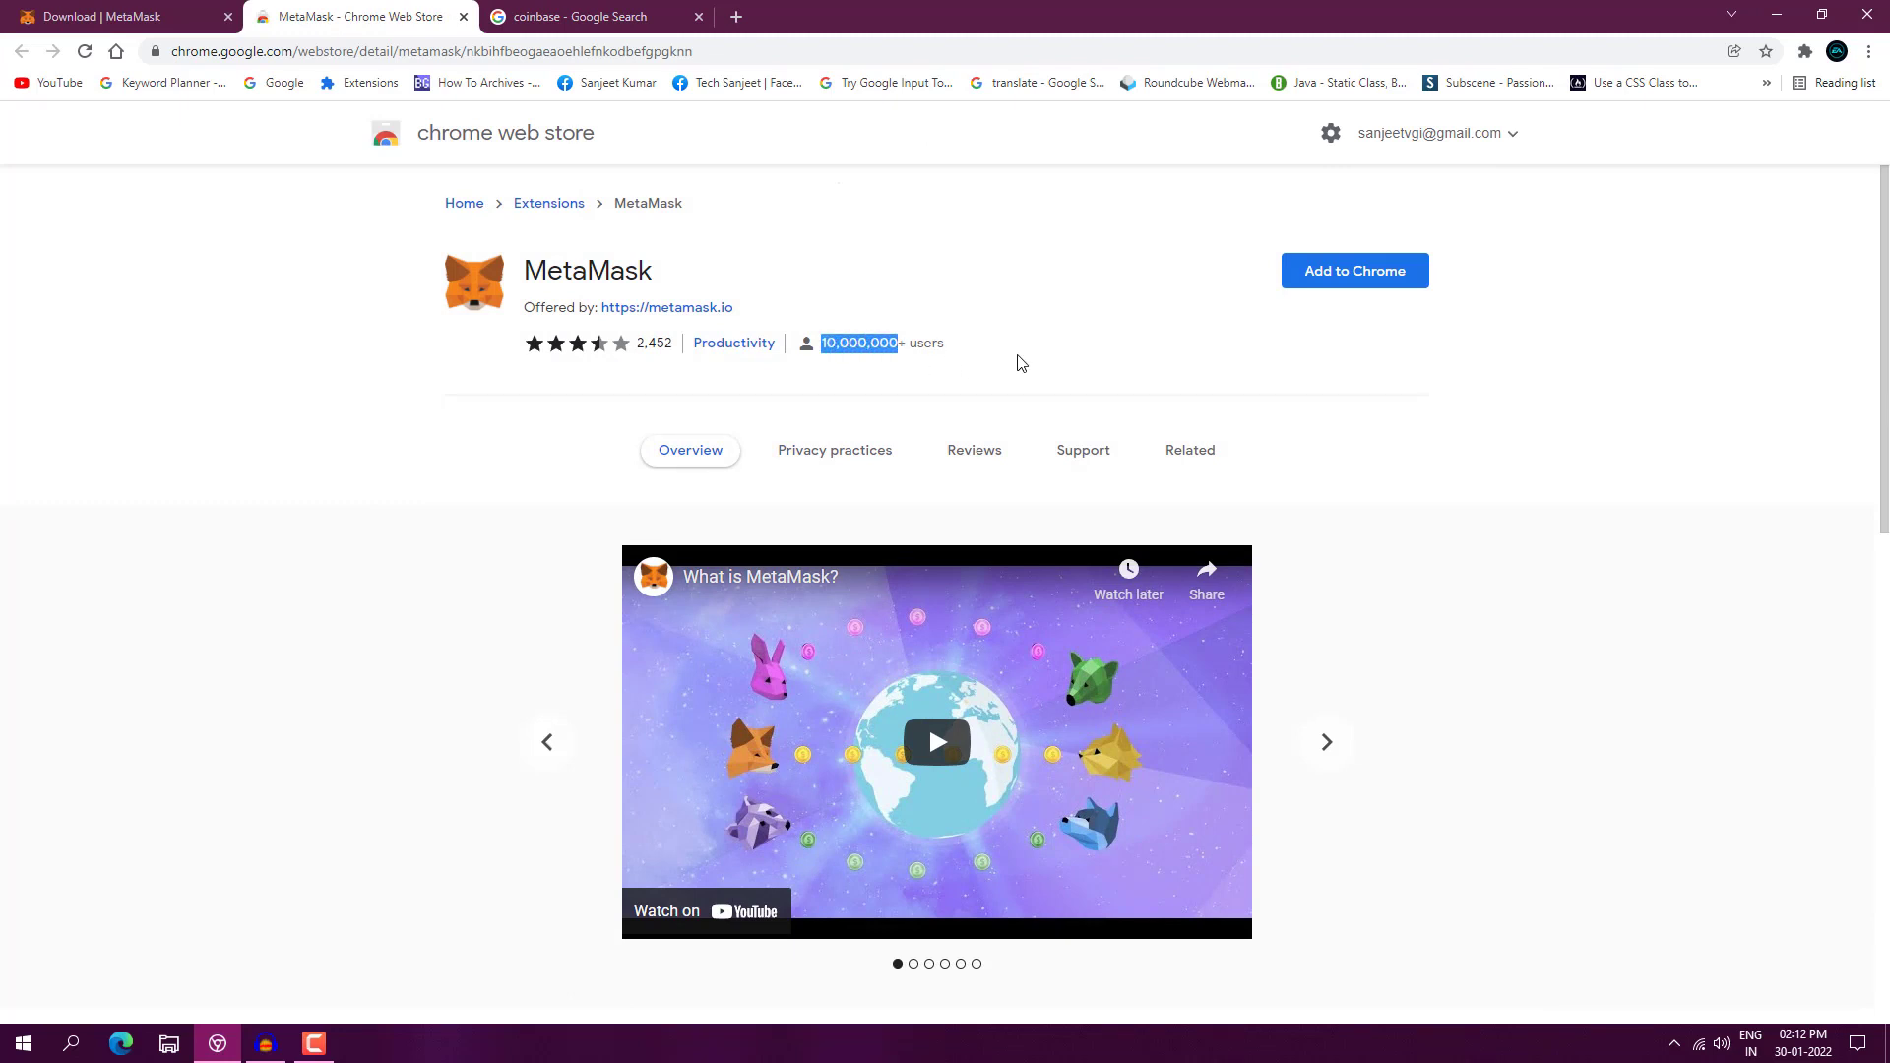
left_click(1341, 288)
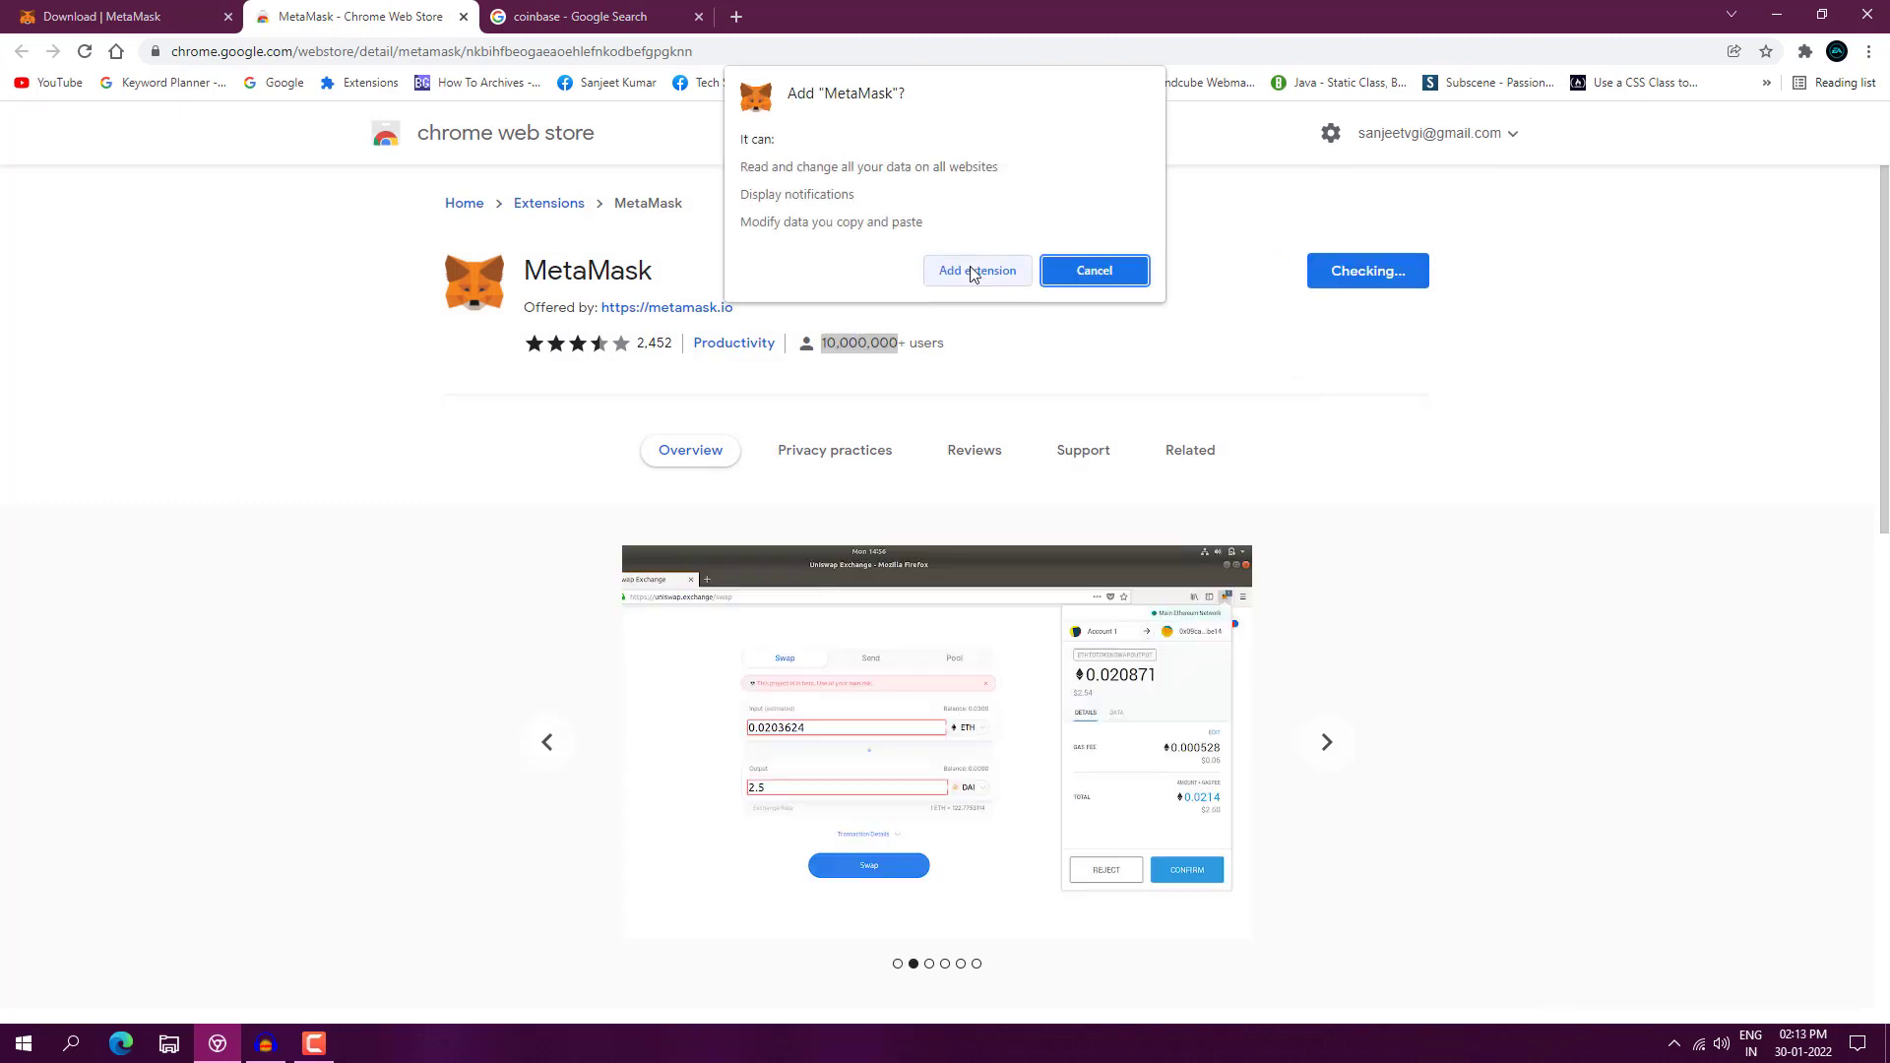
left_click(970, 270)
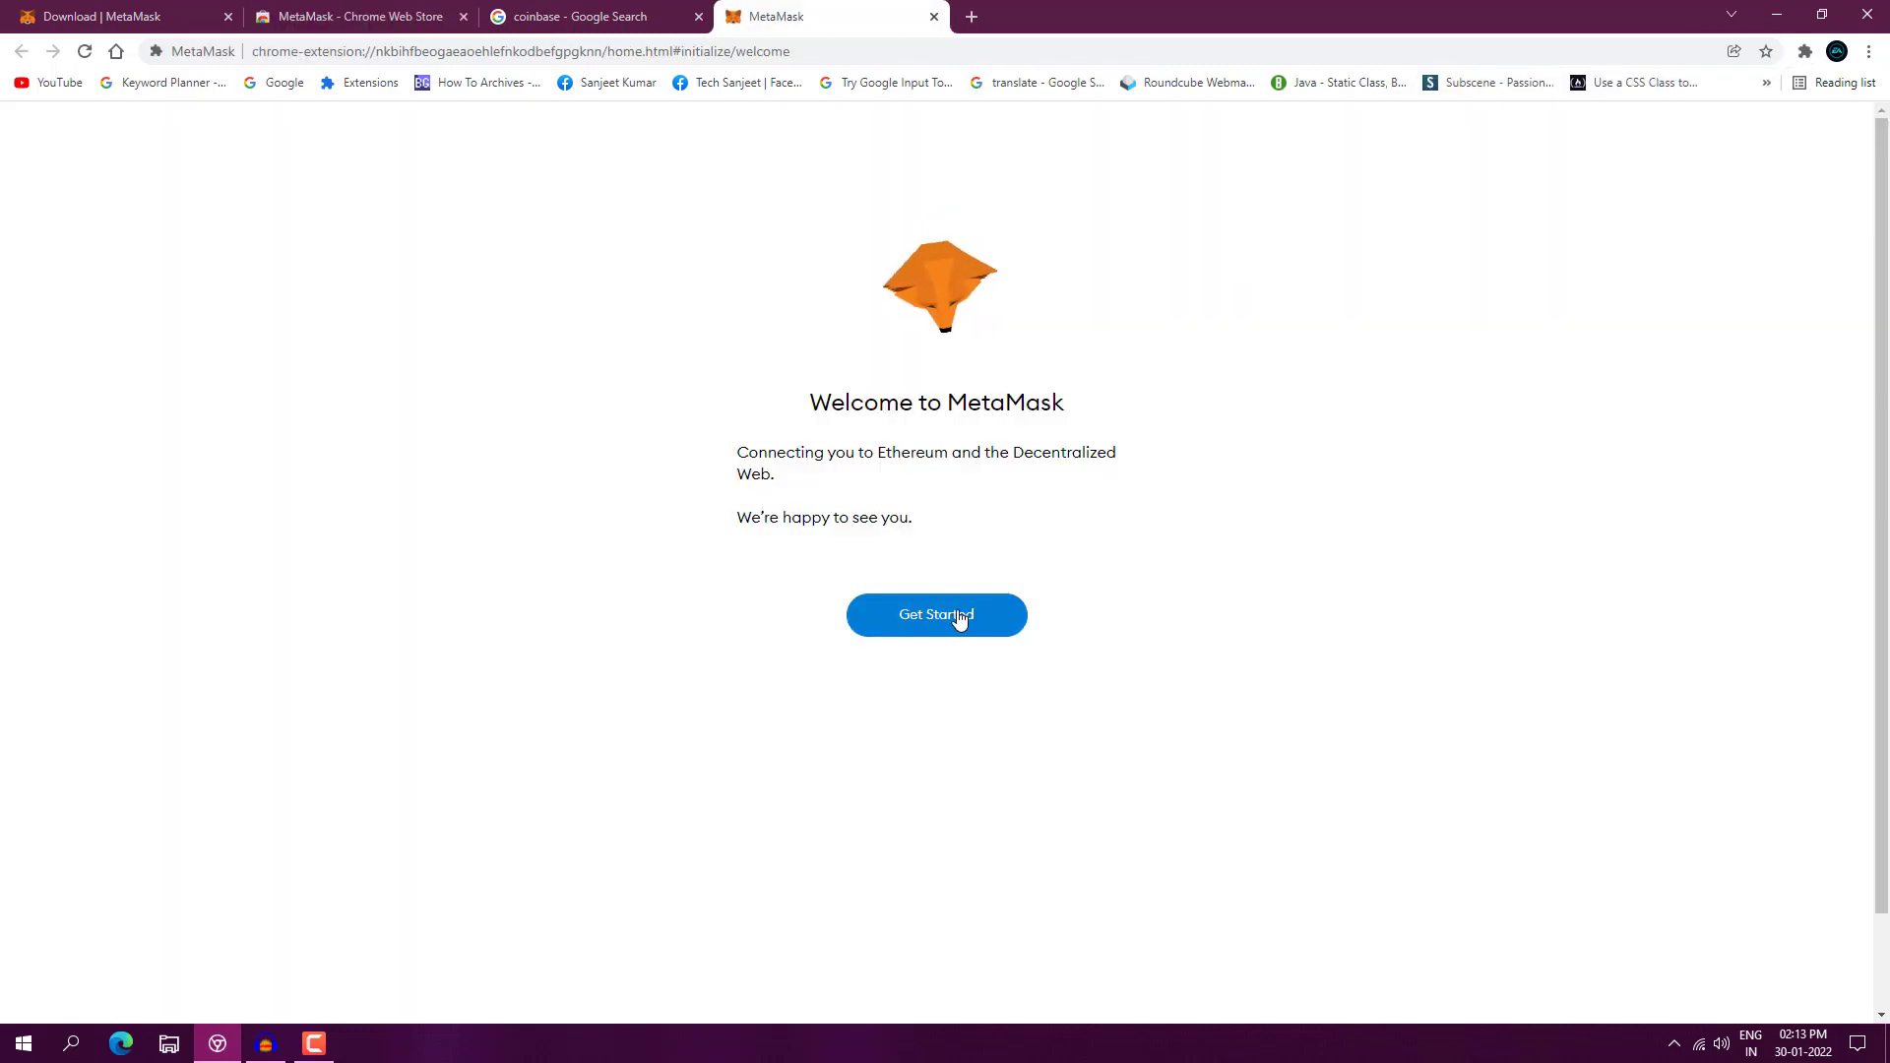
Create a new MetaMask wallet, agree to usage data, and set the wallet password.
left_click(959, 618)
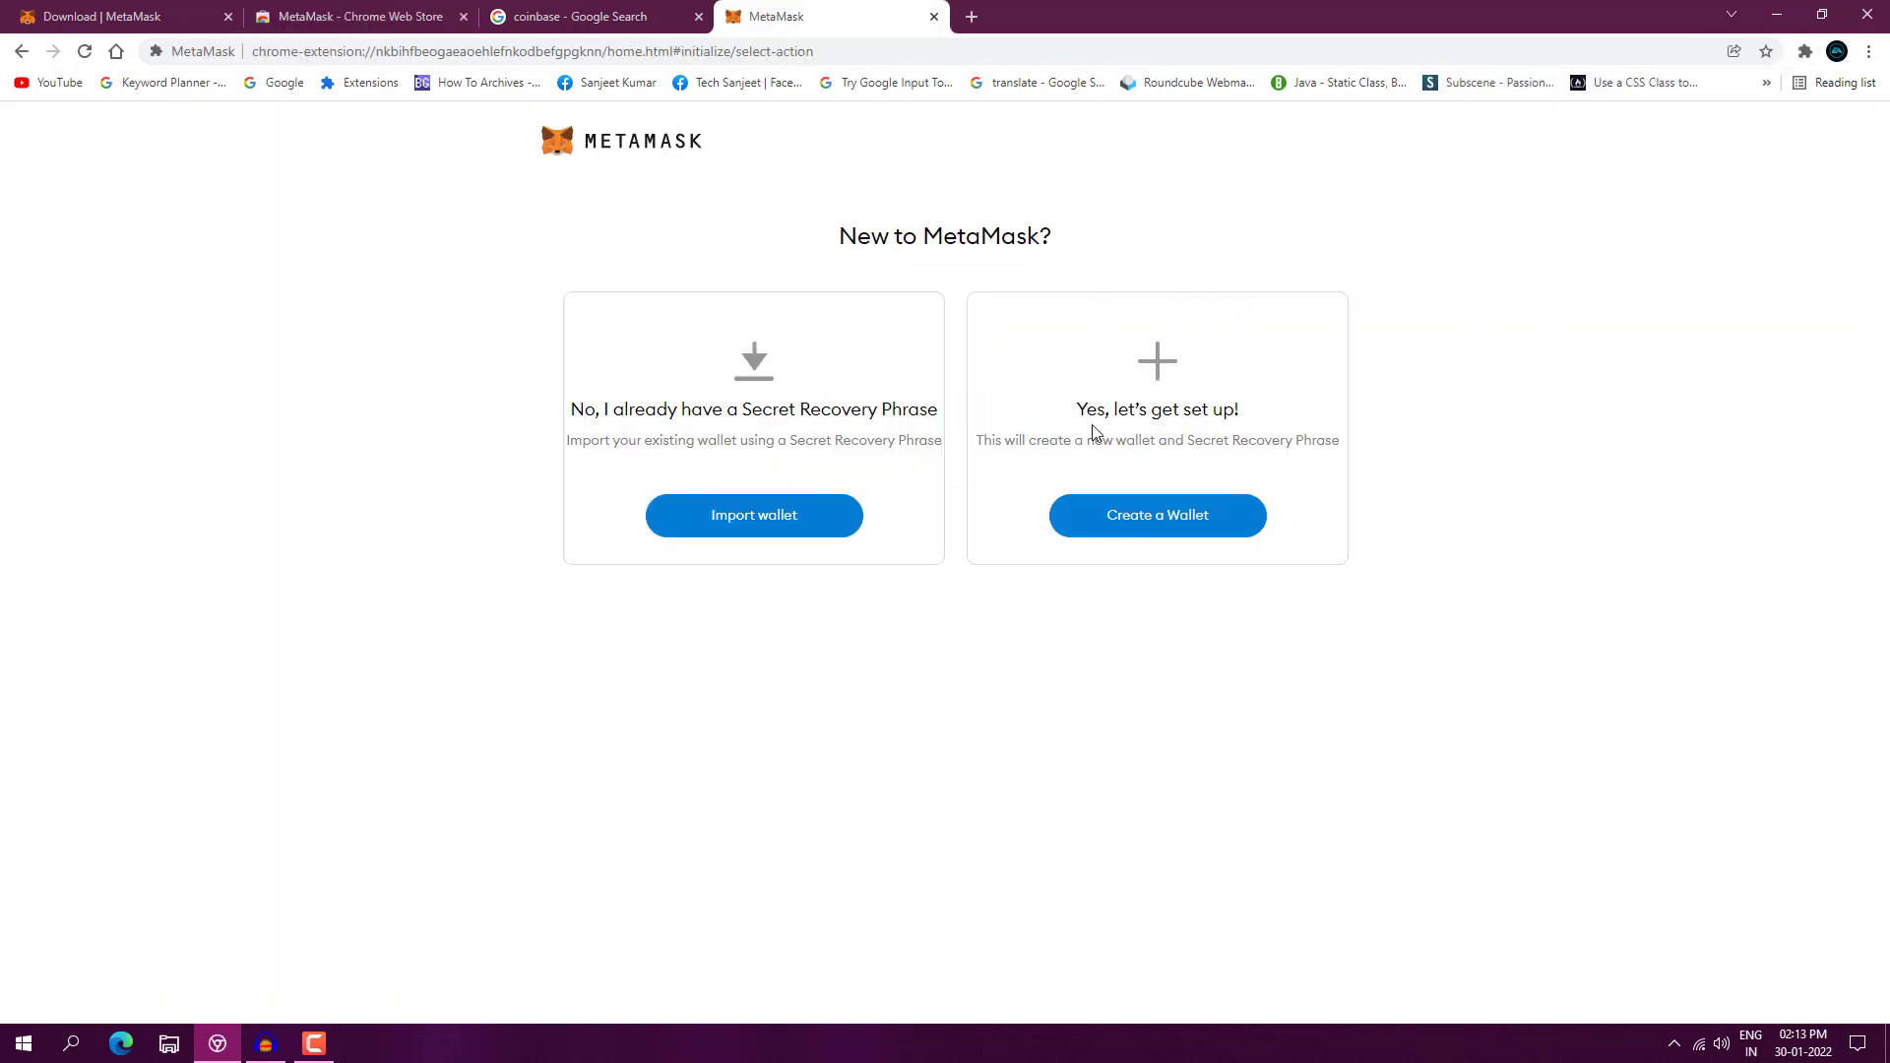
left_click(1144, 526)
left_click(886, 663)
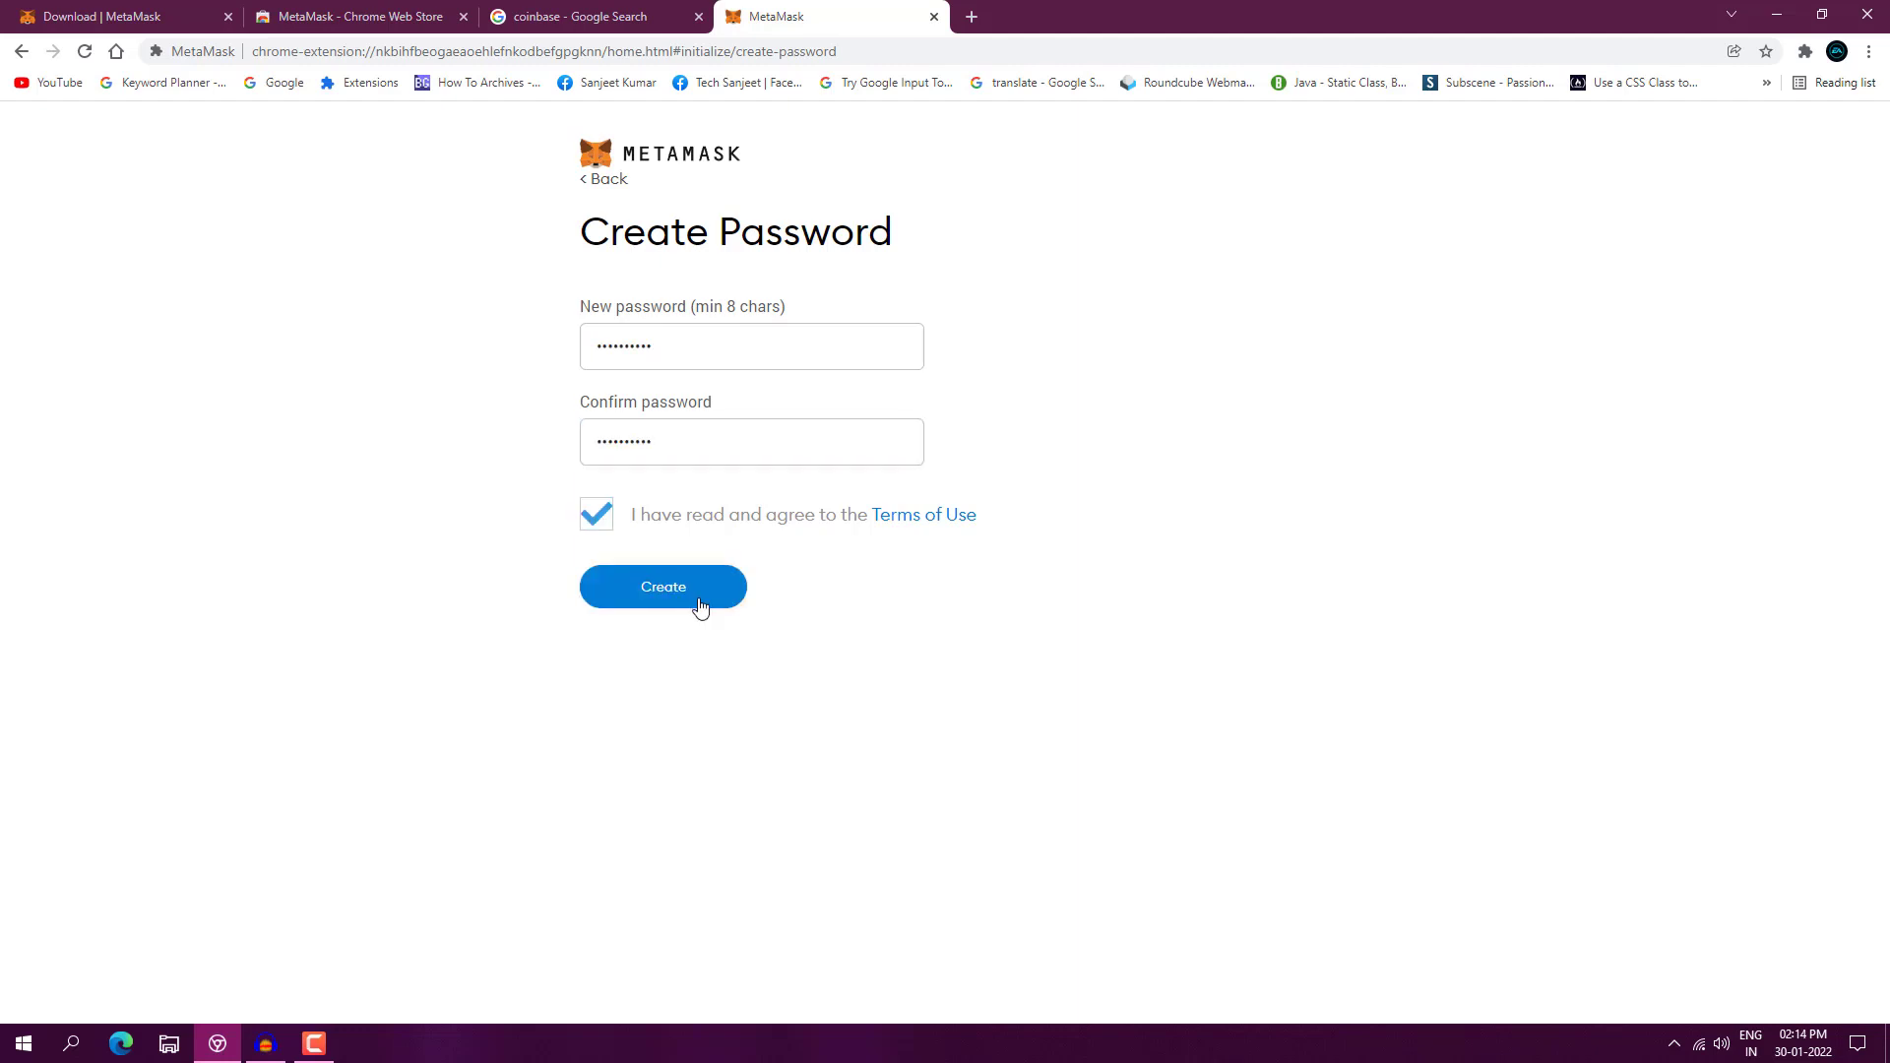
left_click(700, 602)
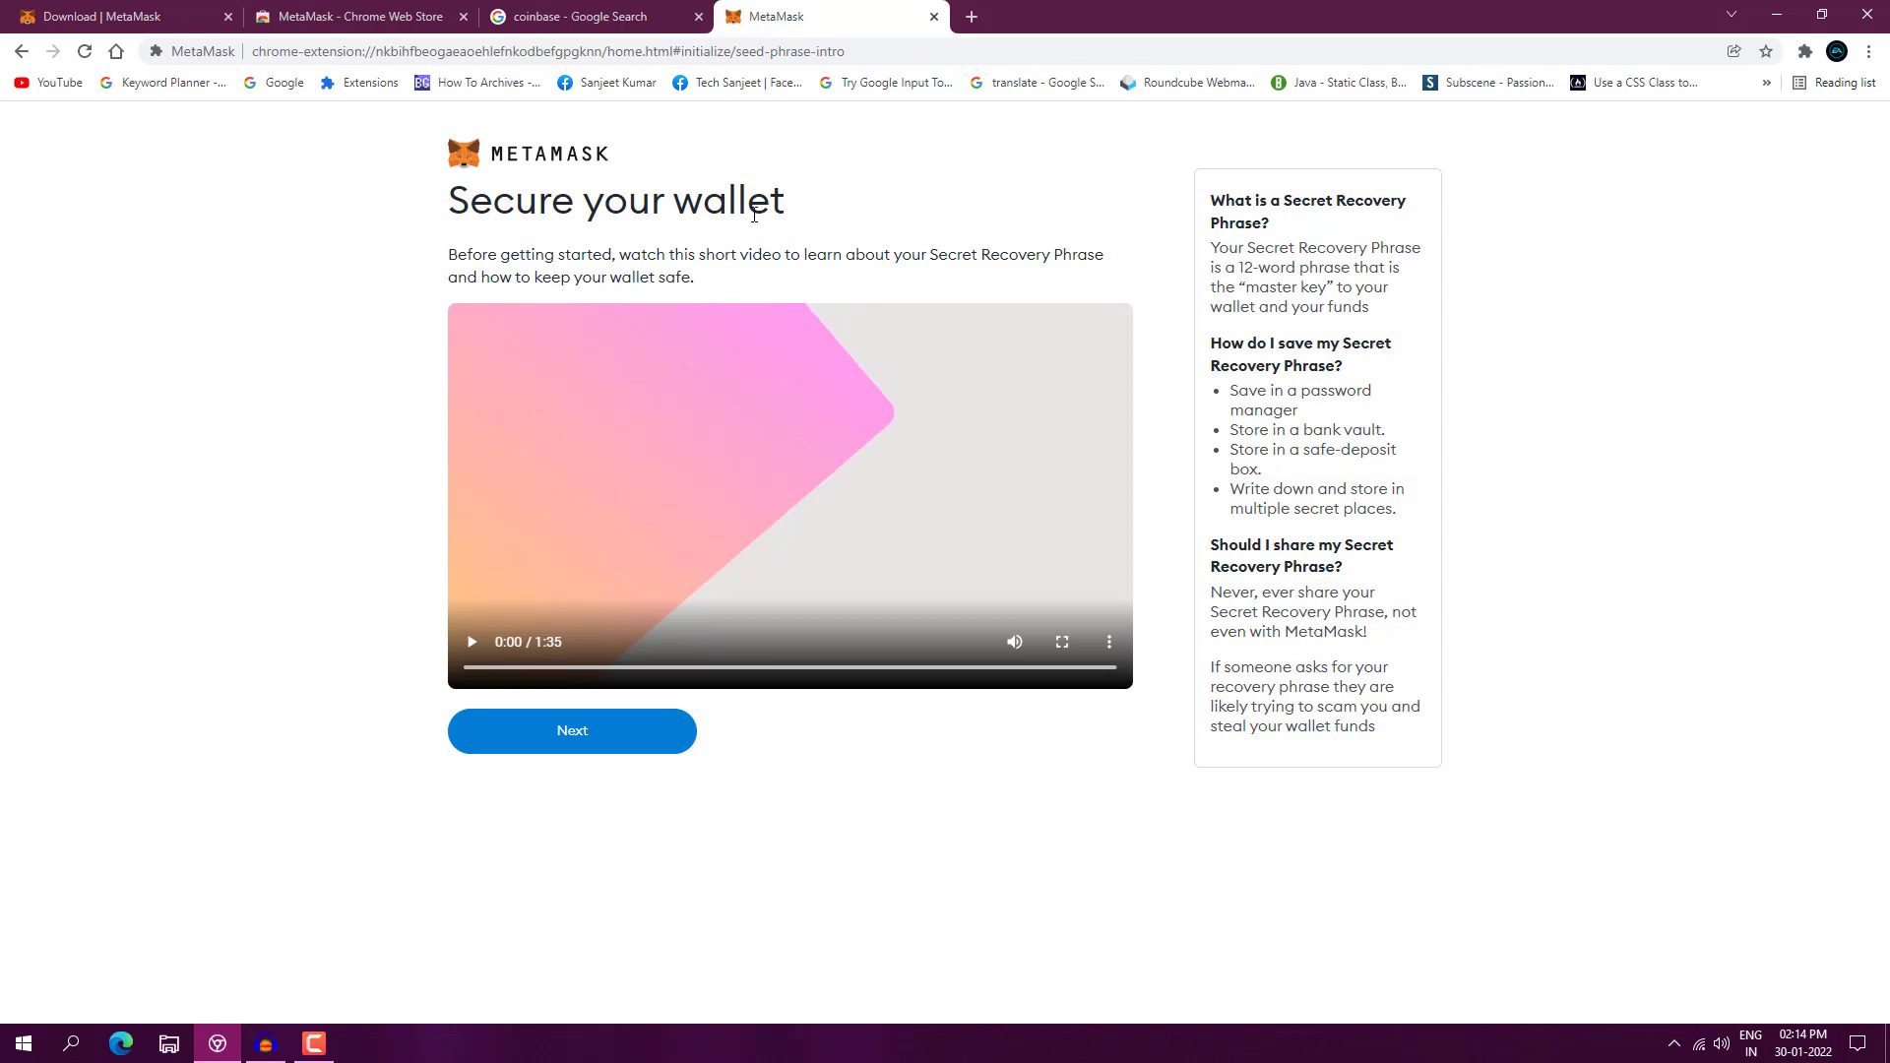
left_click(665, 735)
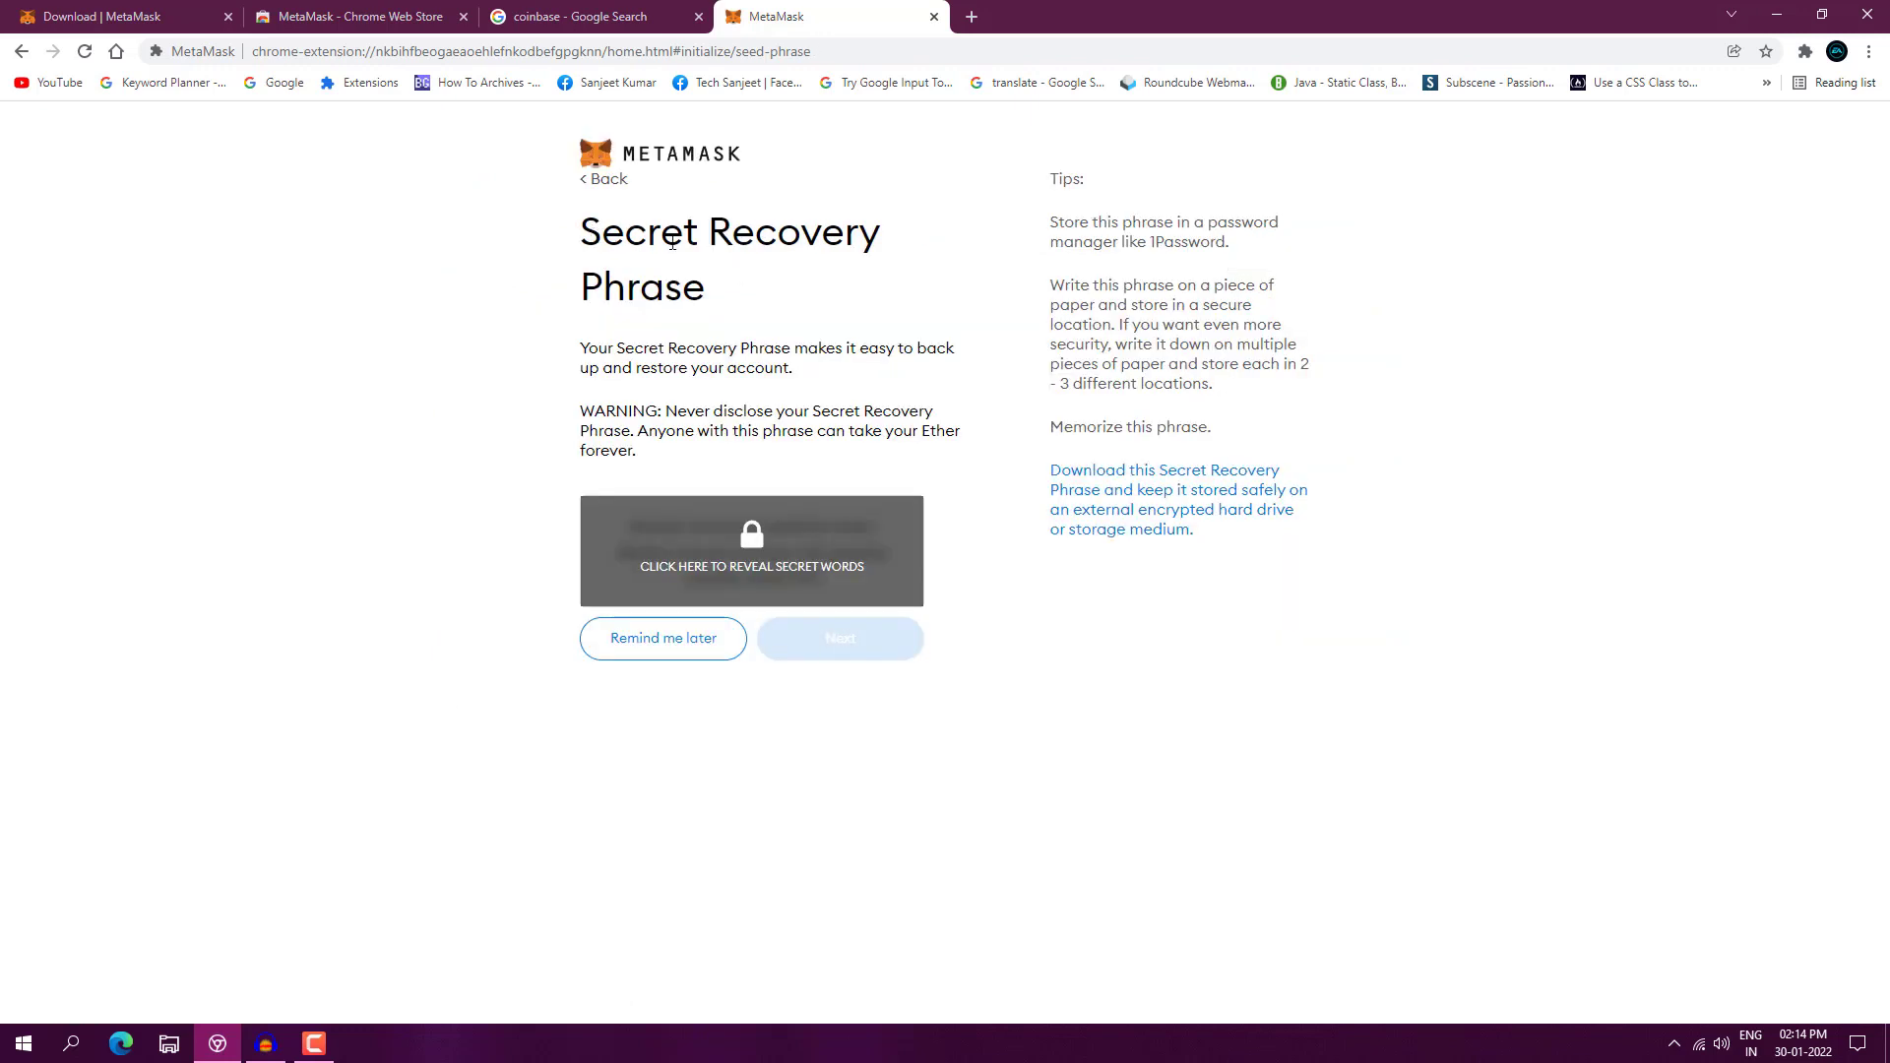
Reveal the Secret Recovery Phrase and copy it into a Notepad note.
left_click(764, 569)
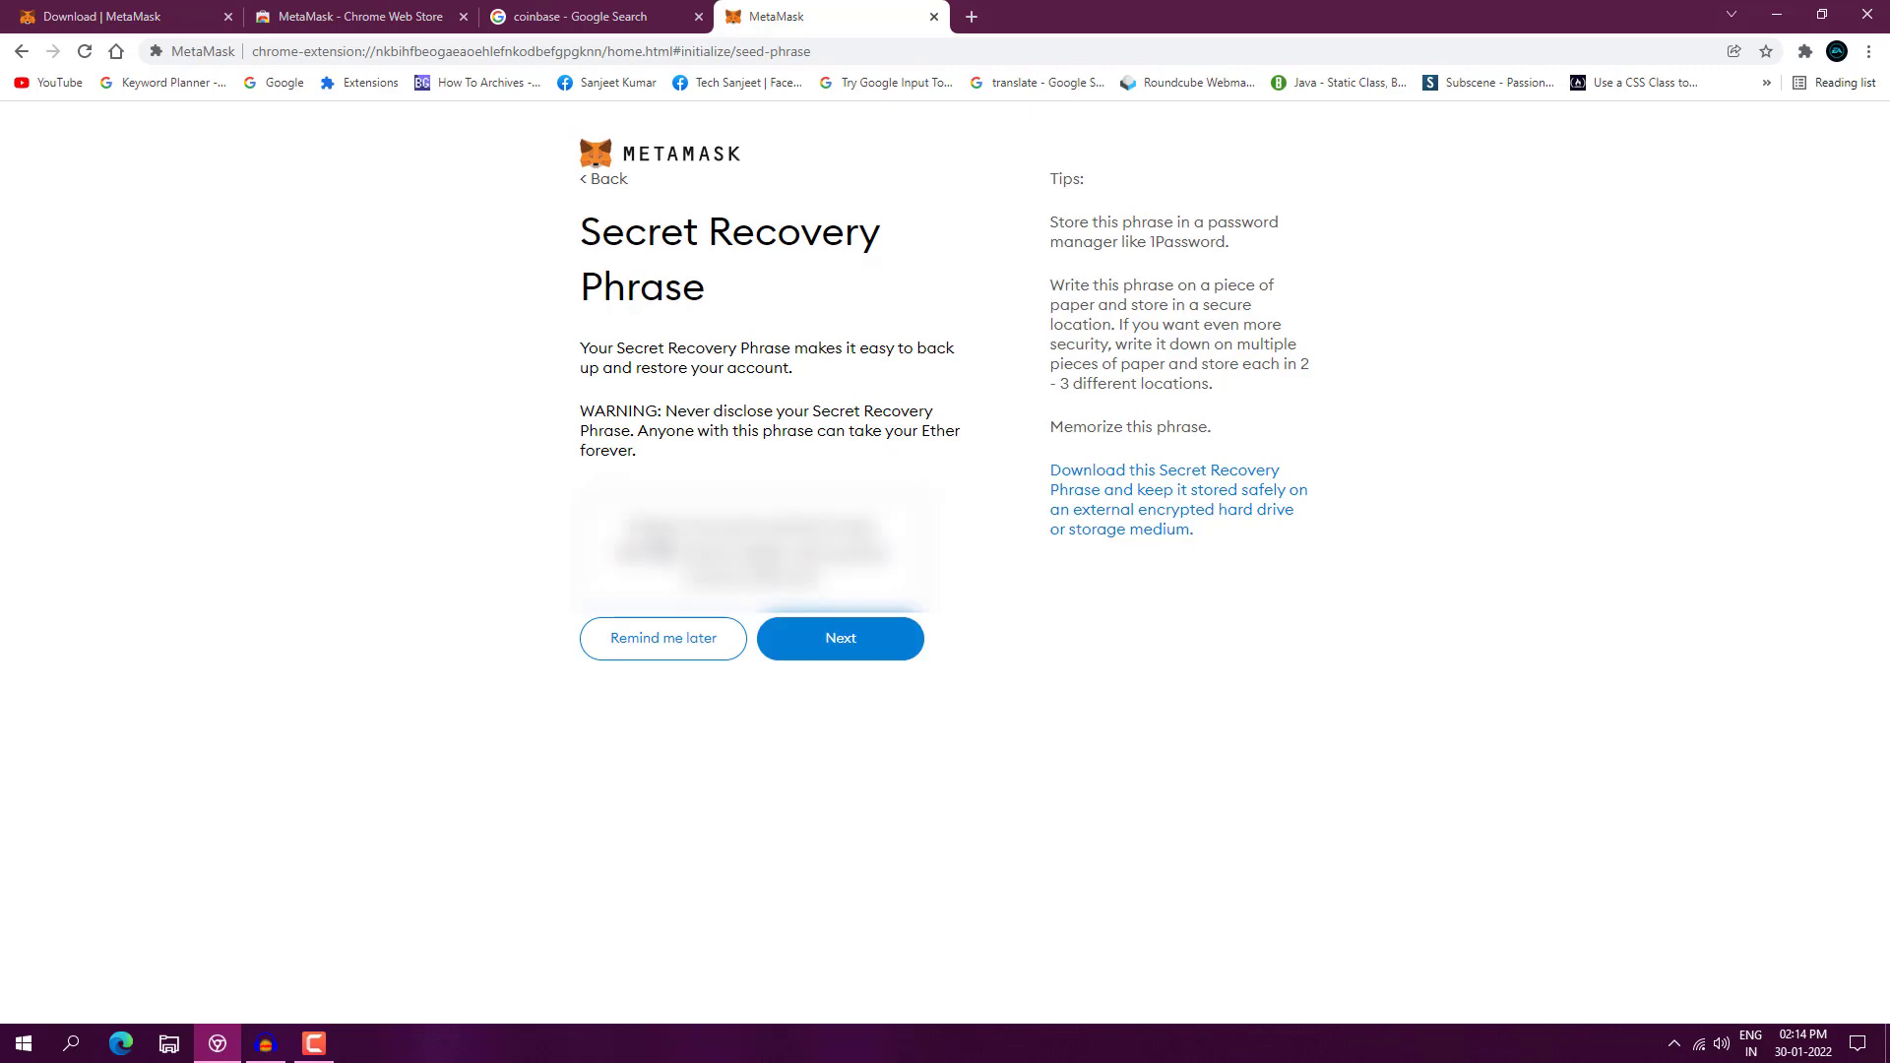
triple_click(754, 546)
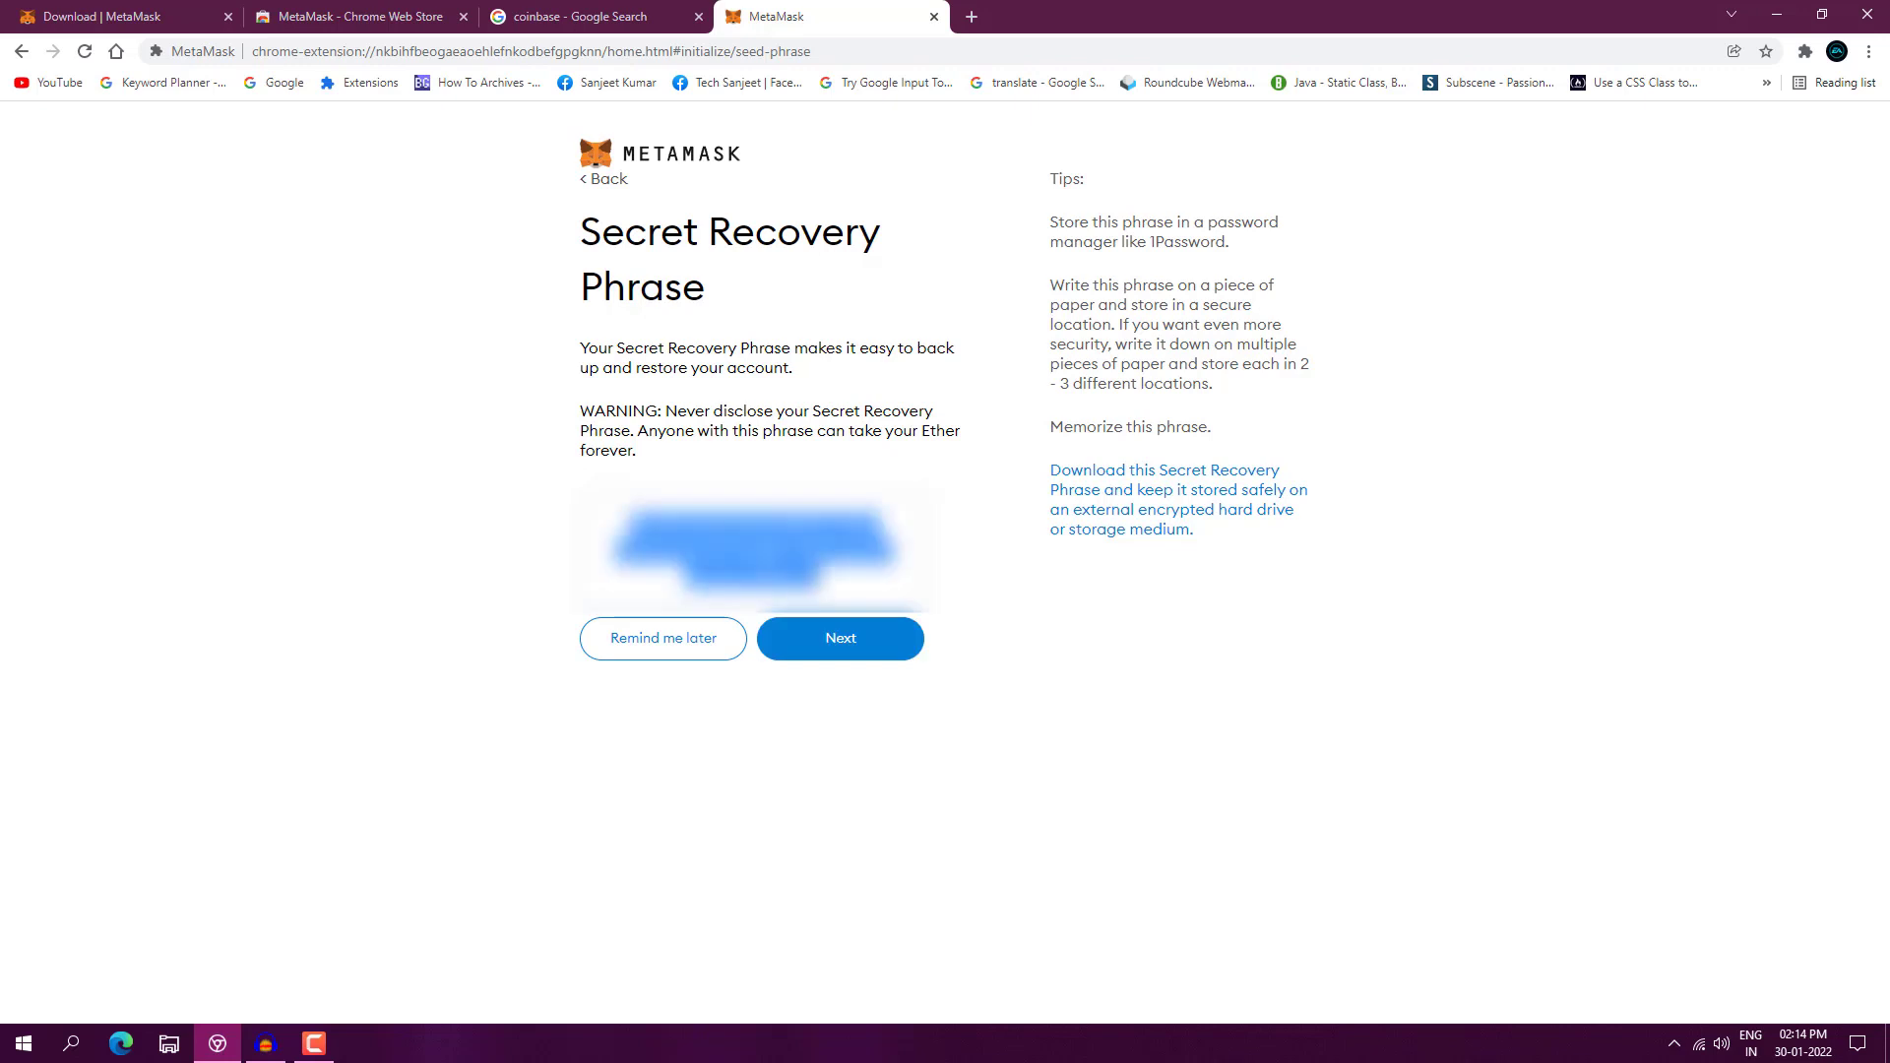
right_click(778, 571)
left_click(817, 626)
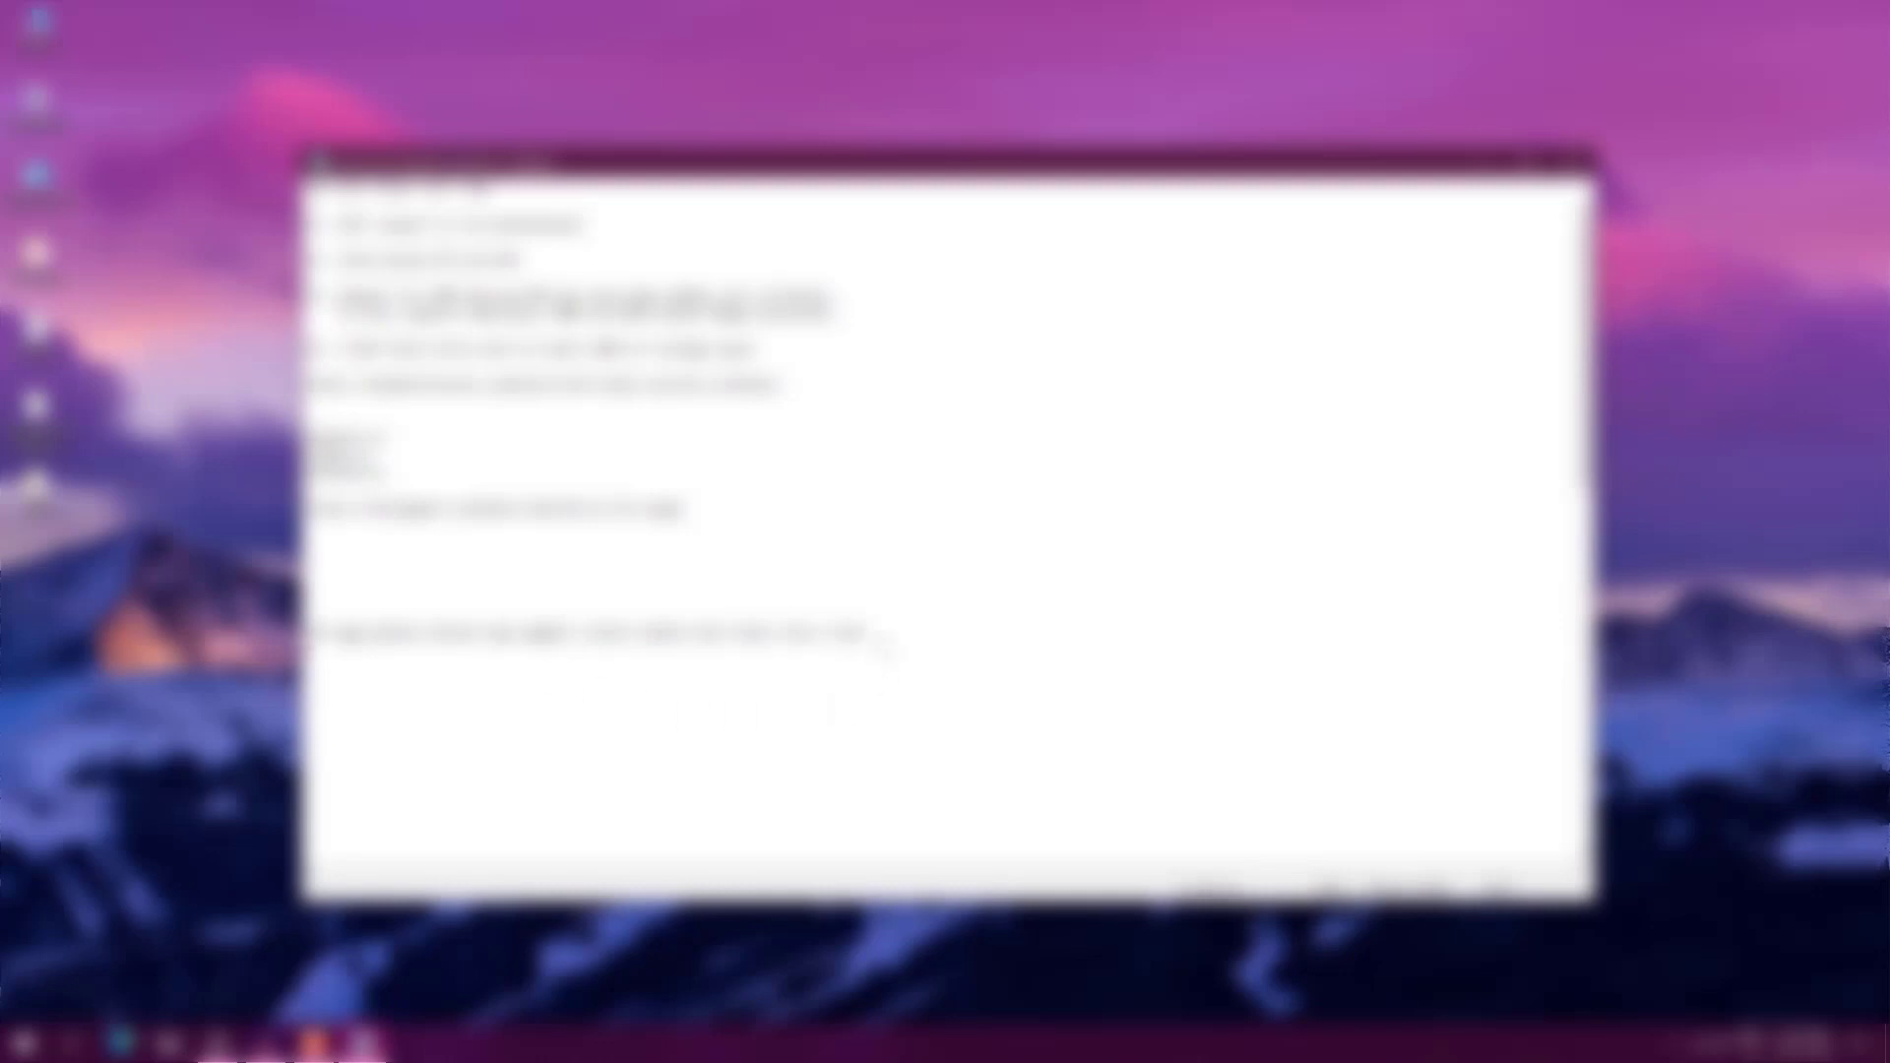
key("ctrl+v")
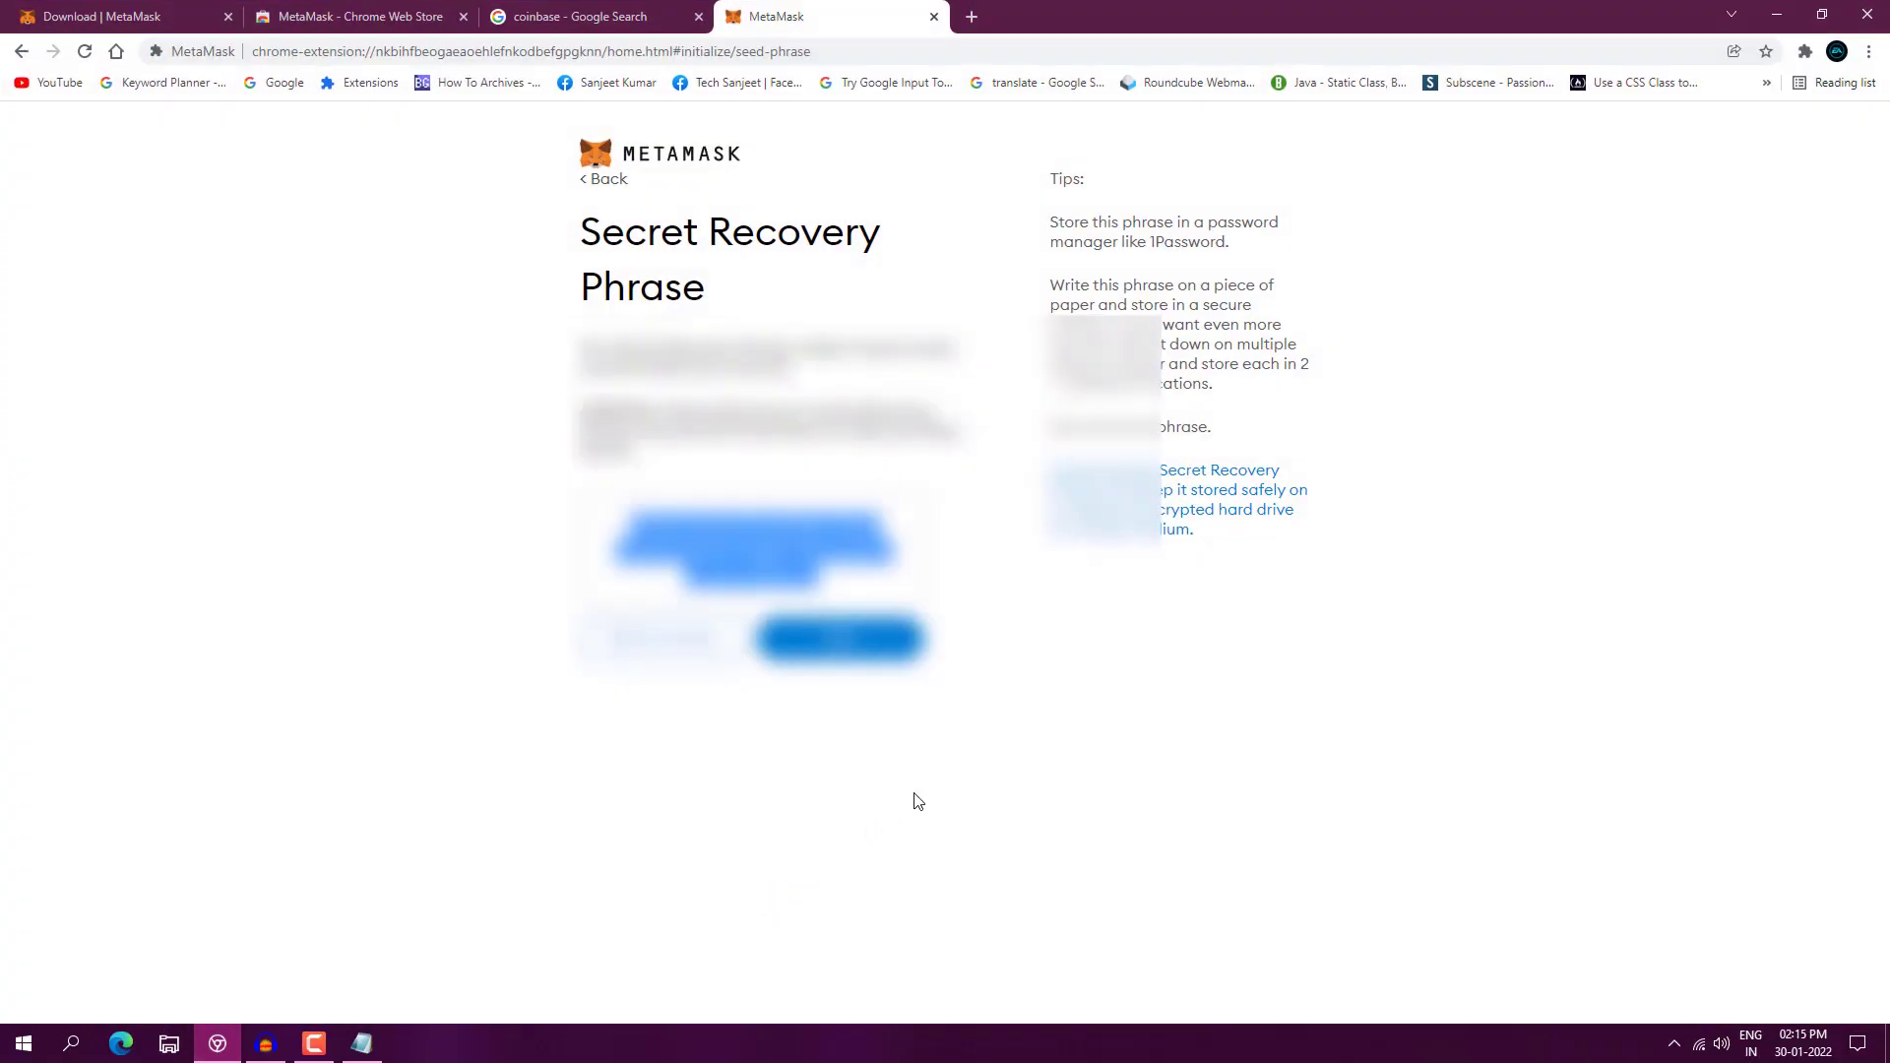
Confirm the recovery words in order and finish the wallet setup.
left_click(867, 640)
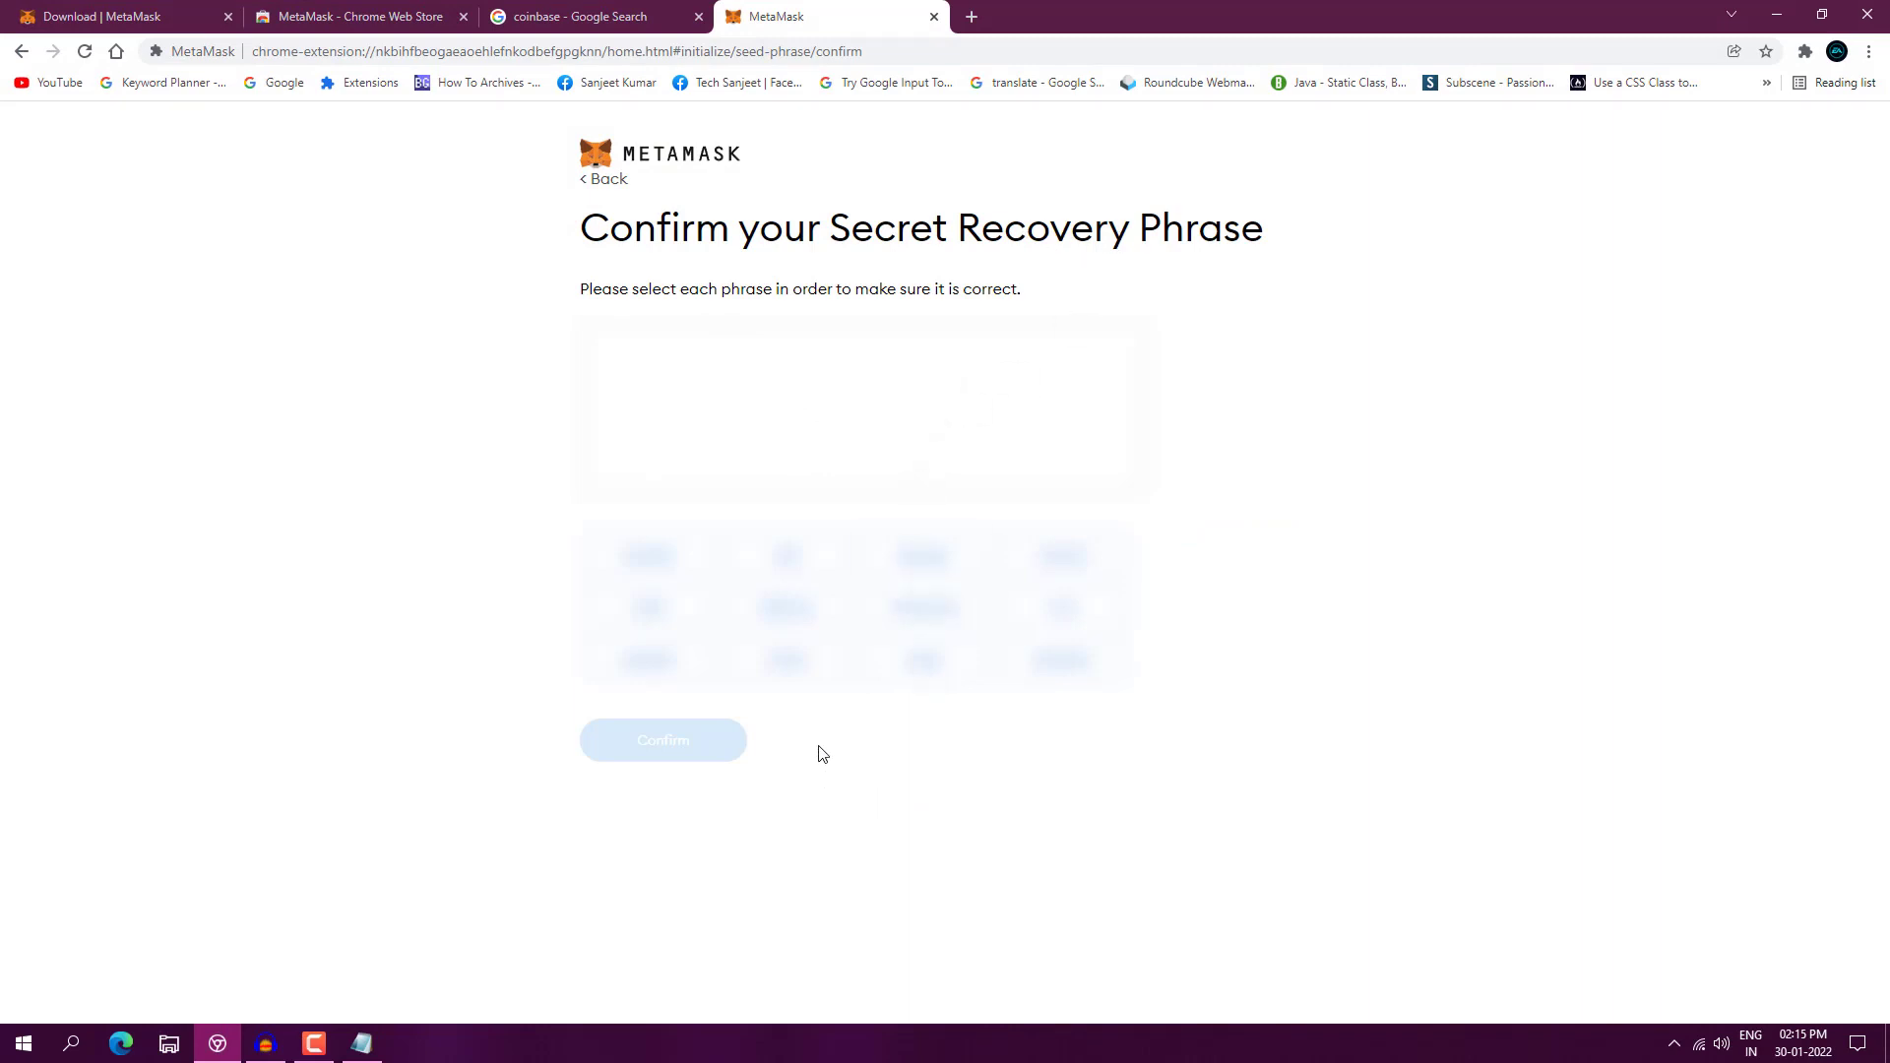
key("alt+Tab")
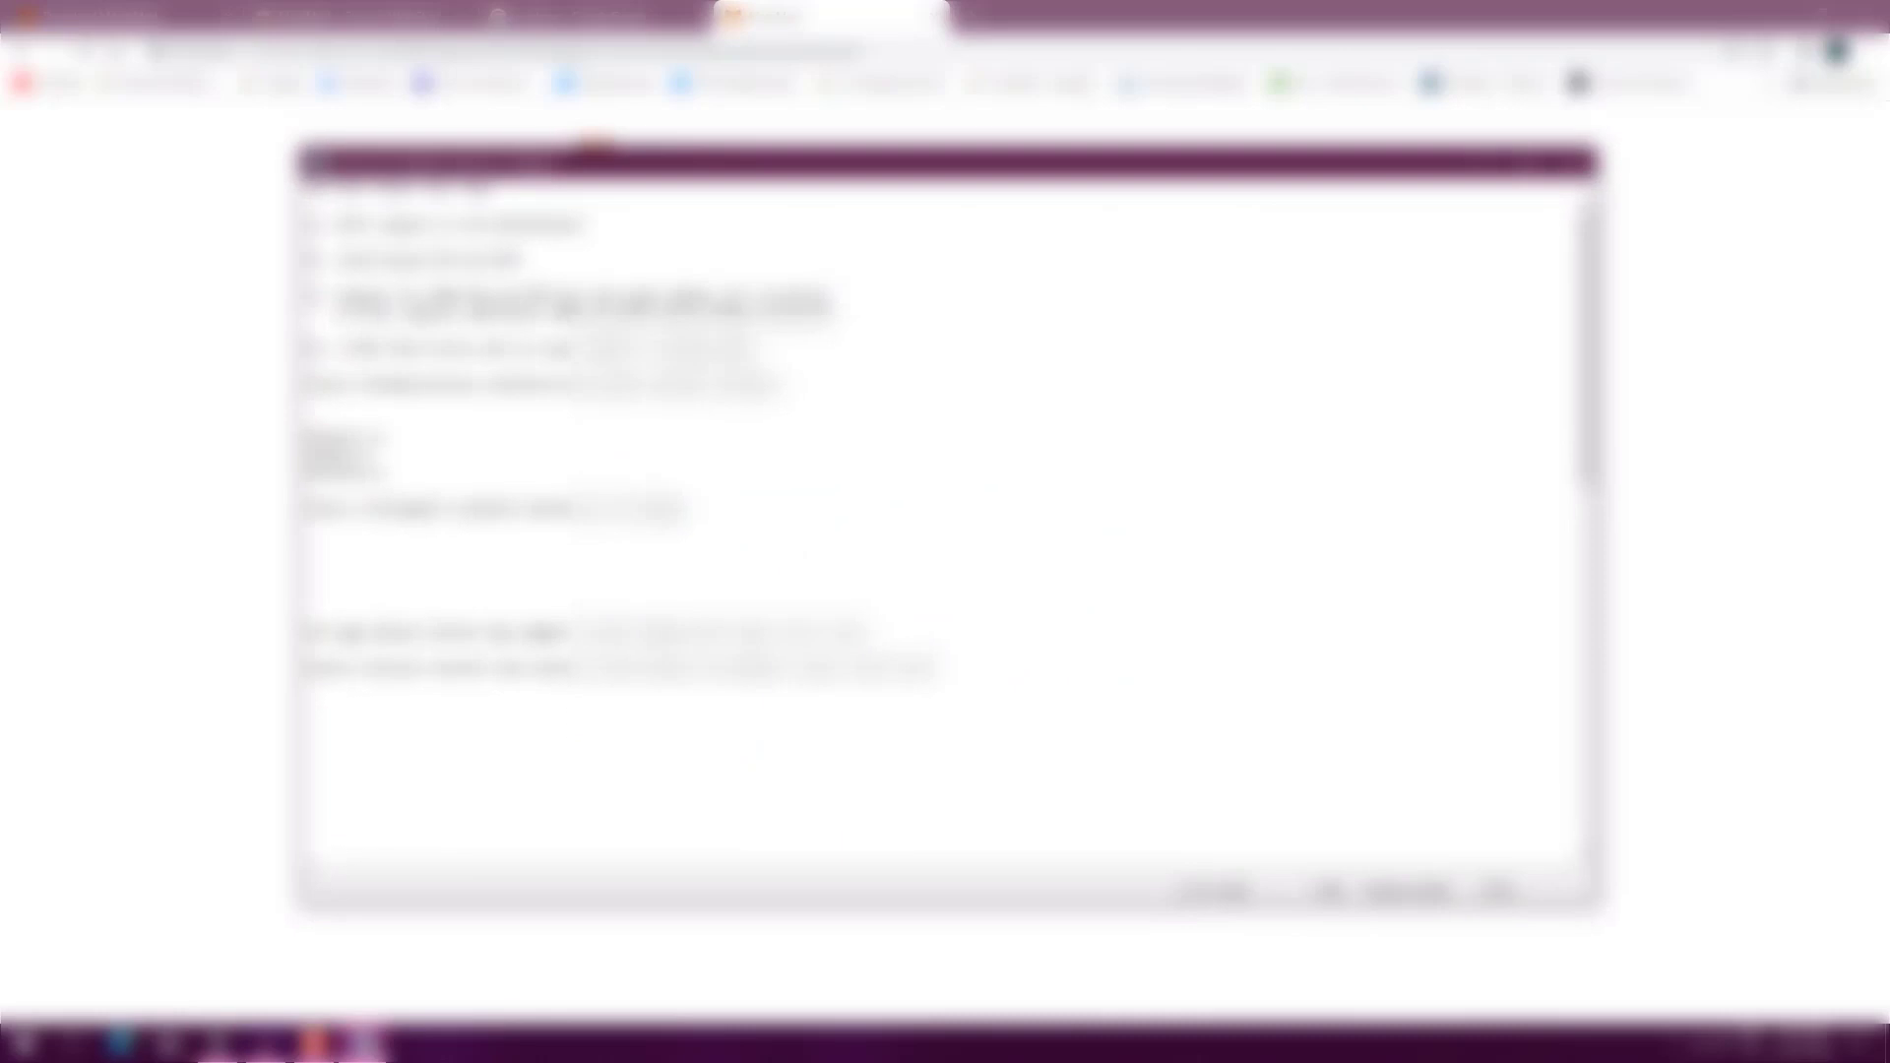
key("alt+Tab")
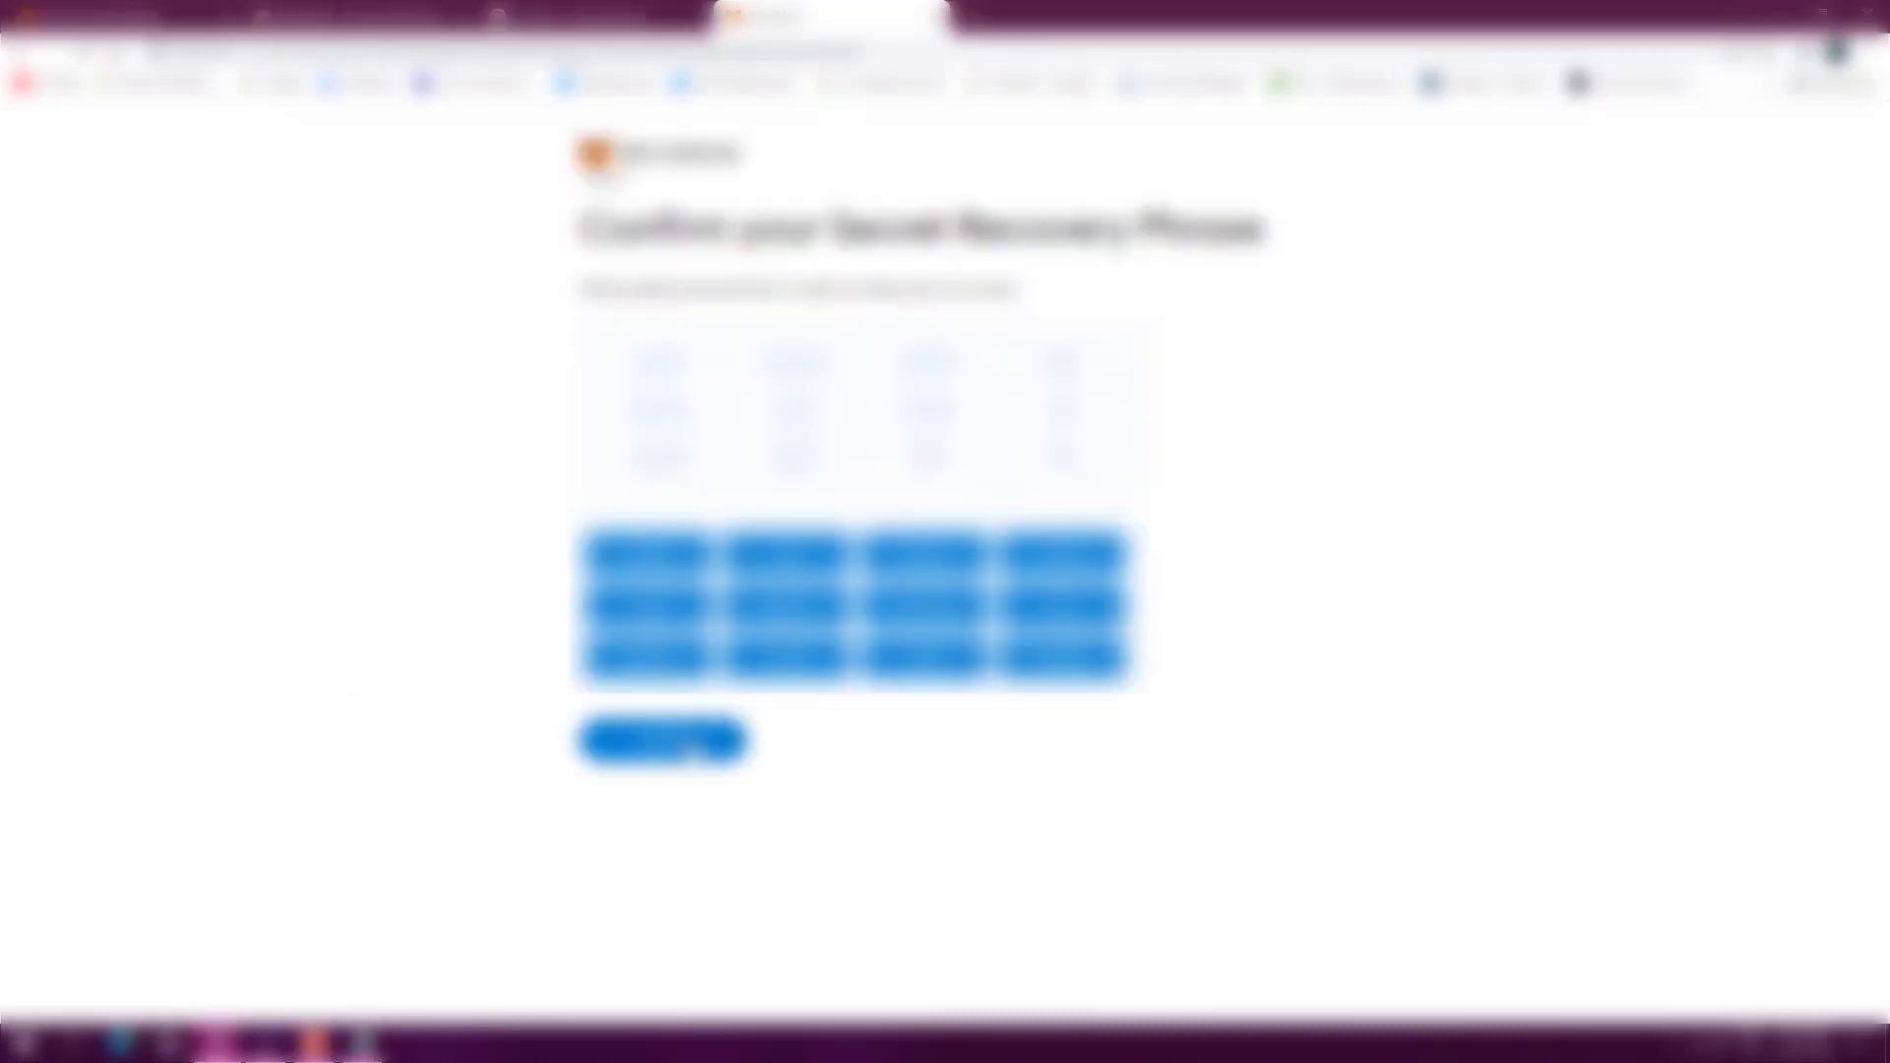
left_click(694, 748)
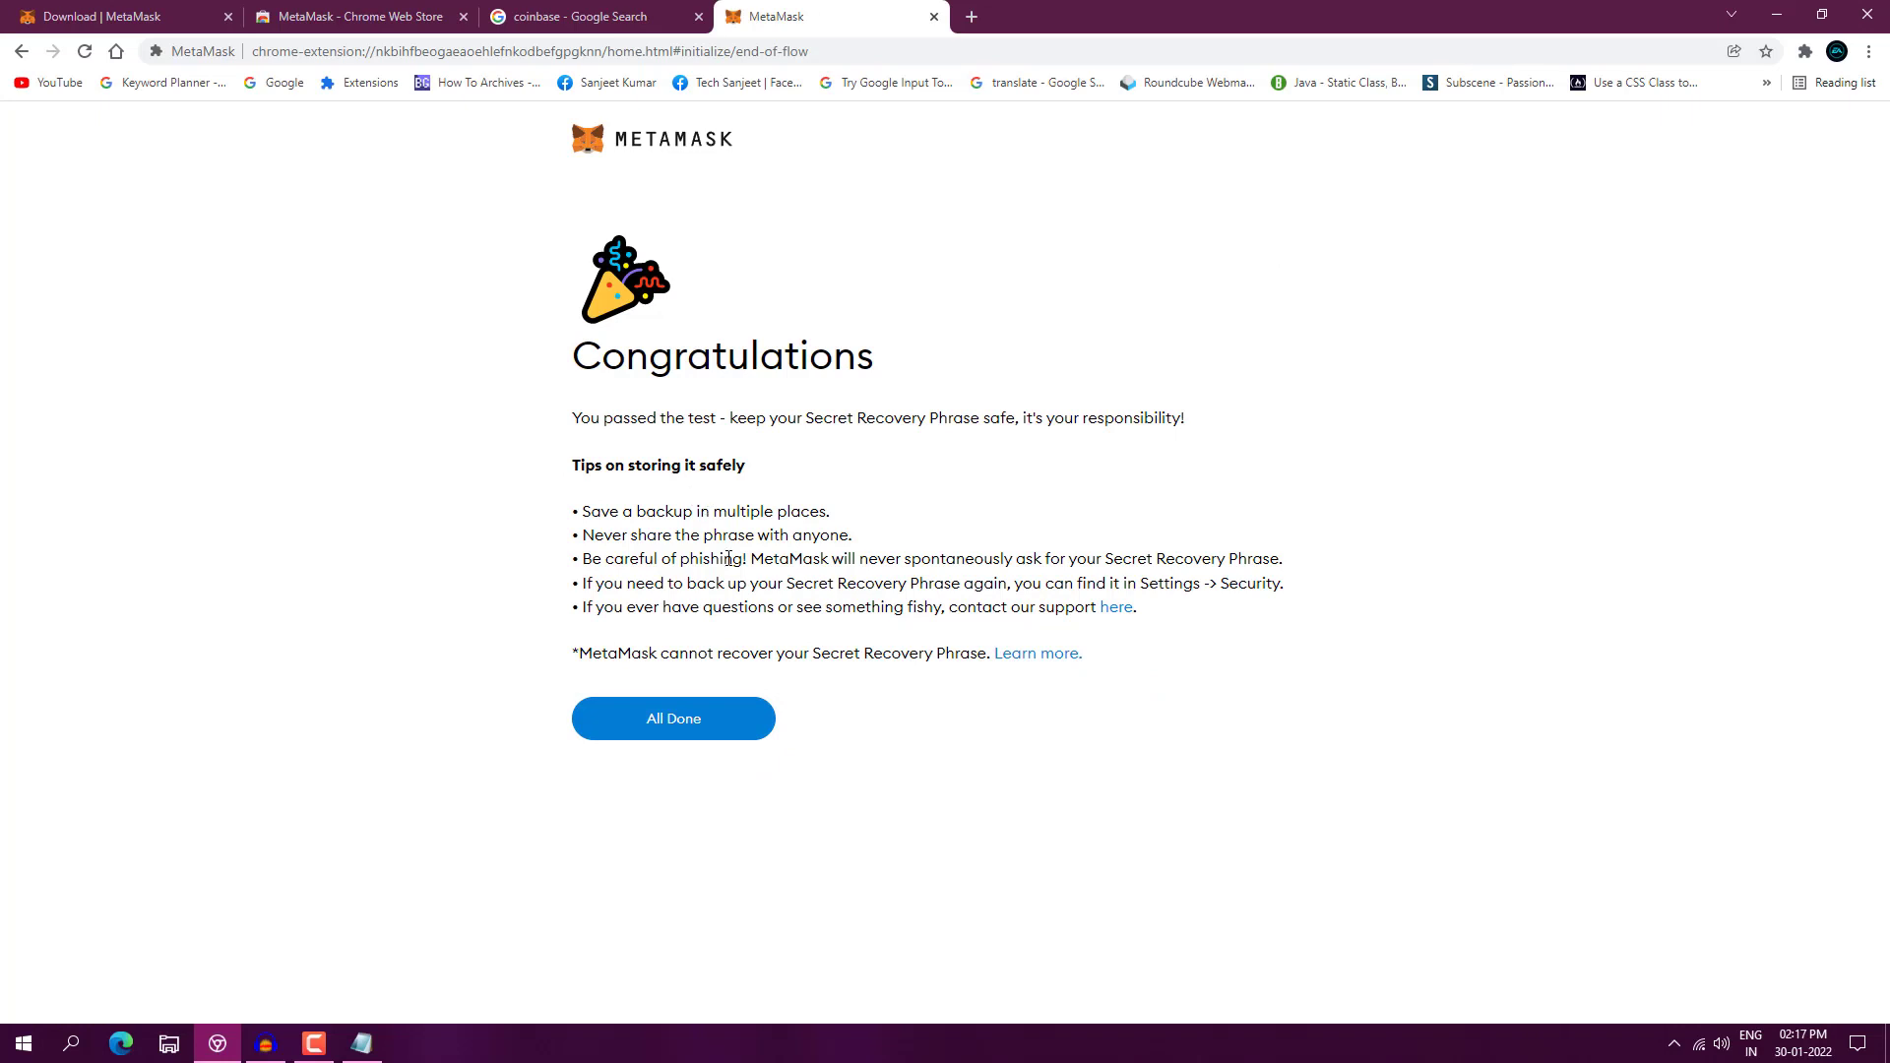
left_click(722, 740)
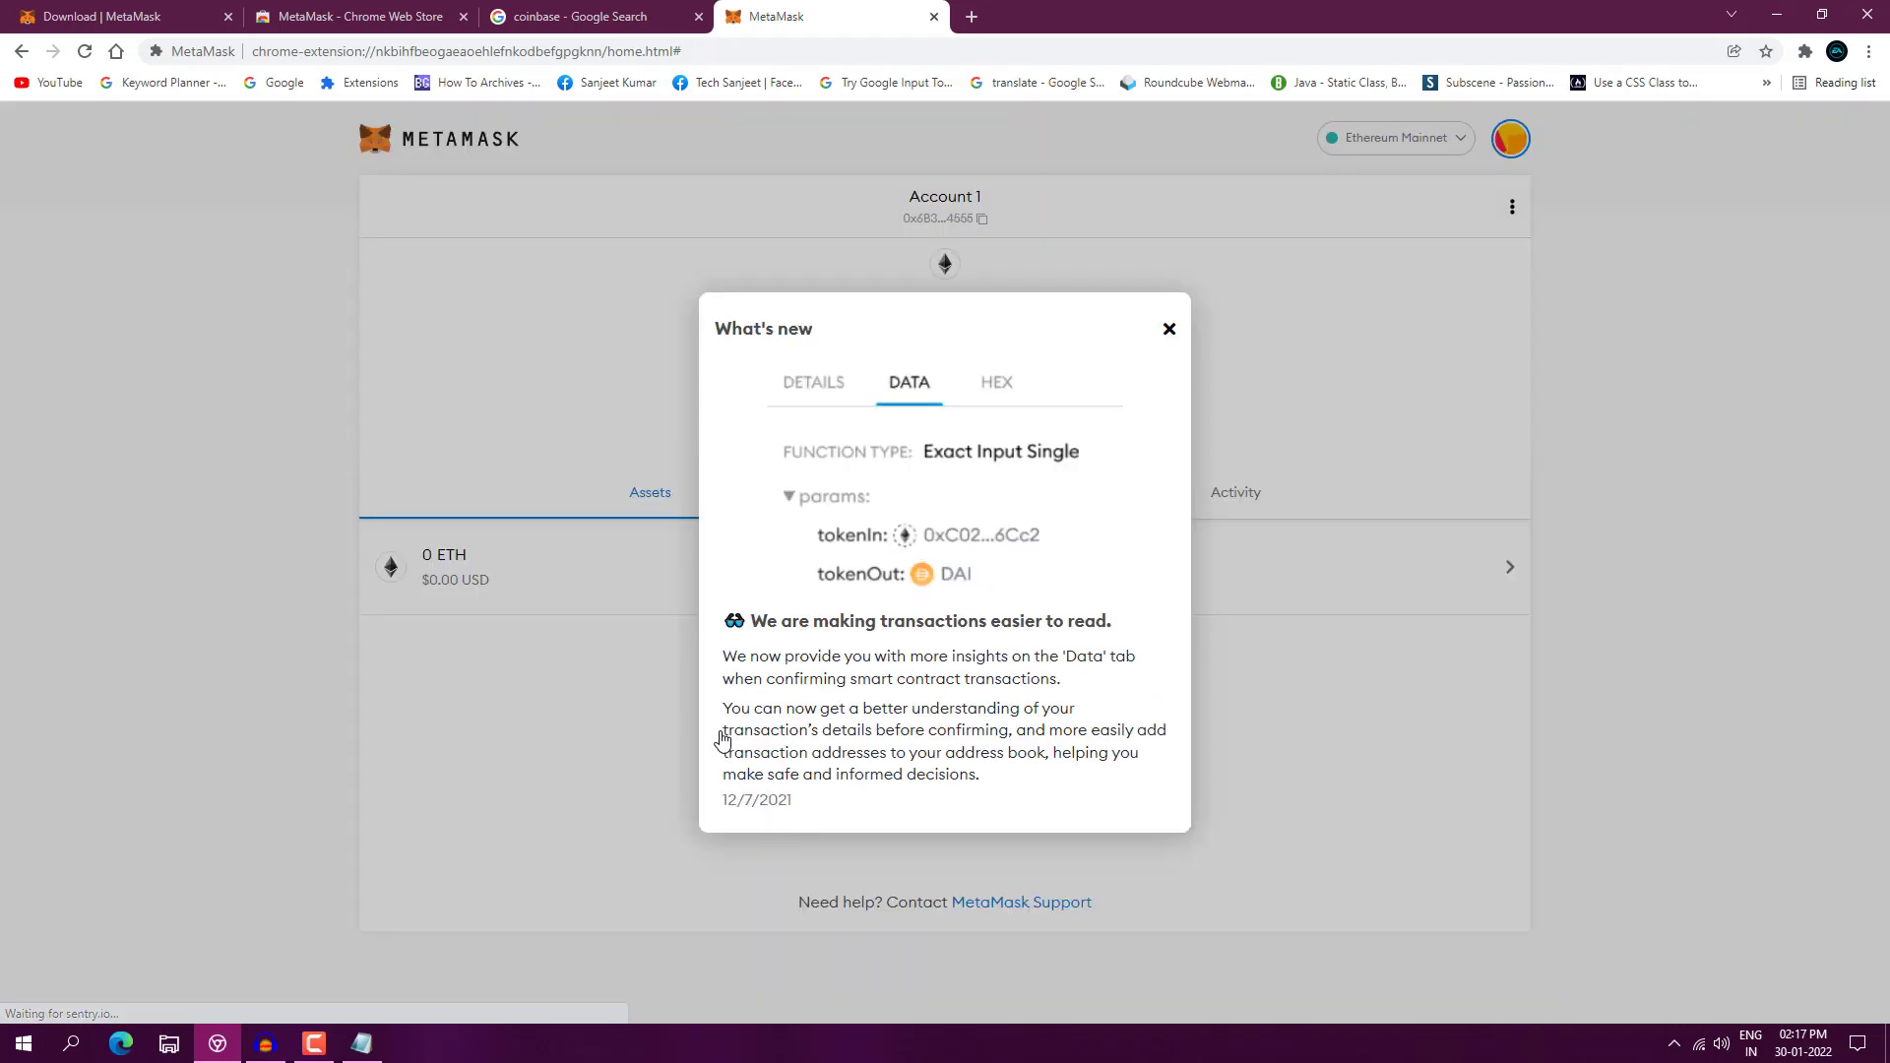
Close the What's new popup over the Account 1 wallet.
left_click(1171, 335)
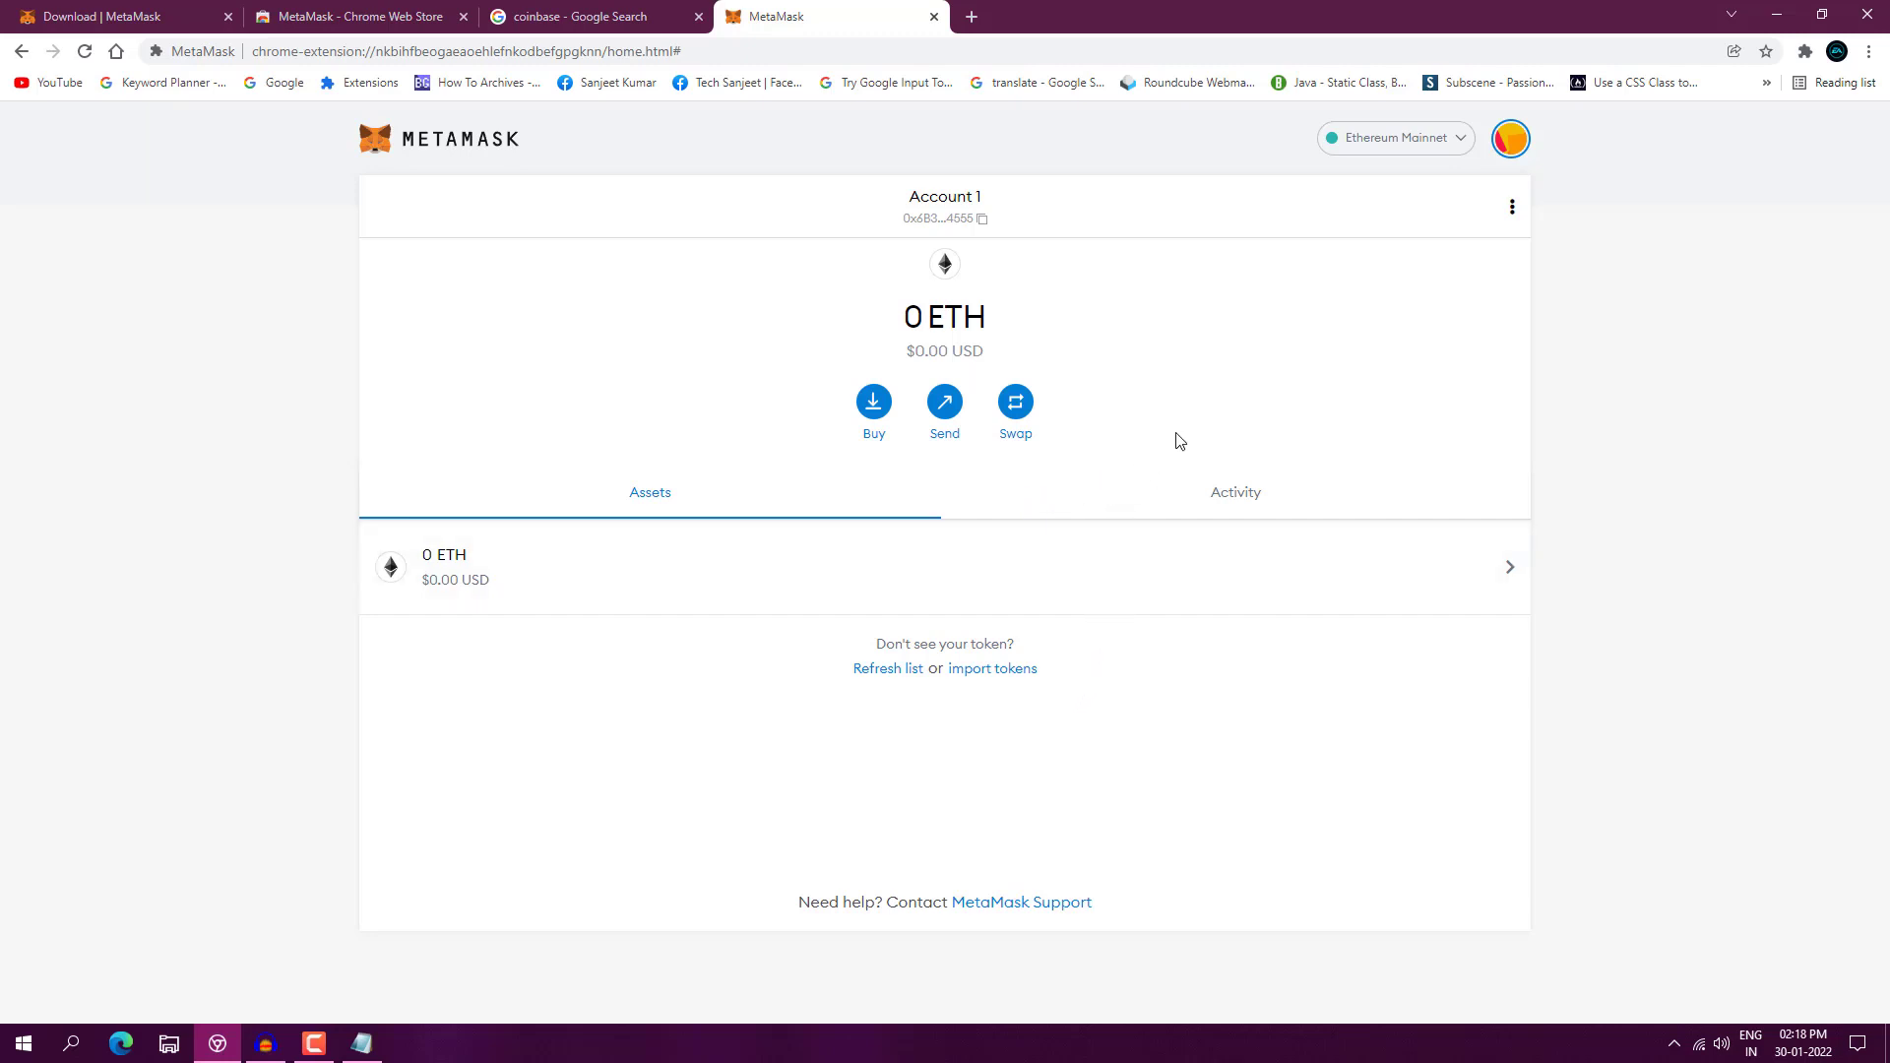
Search Google for OpenSea in a new tab and open the opensea.io result.
left_click(971, 17)
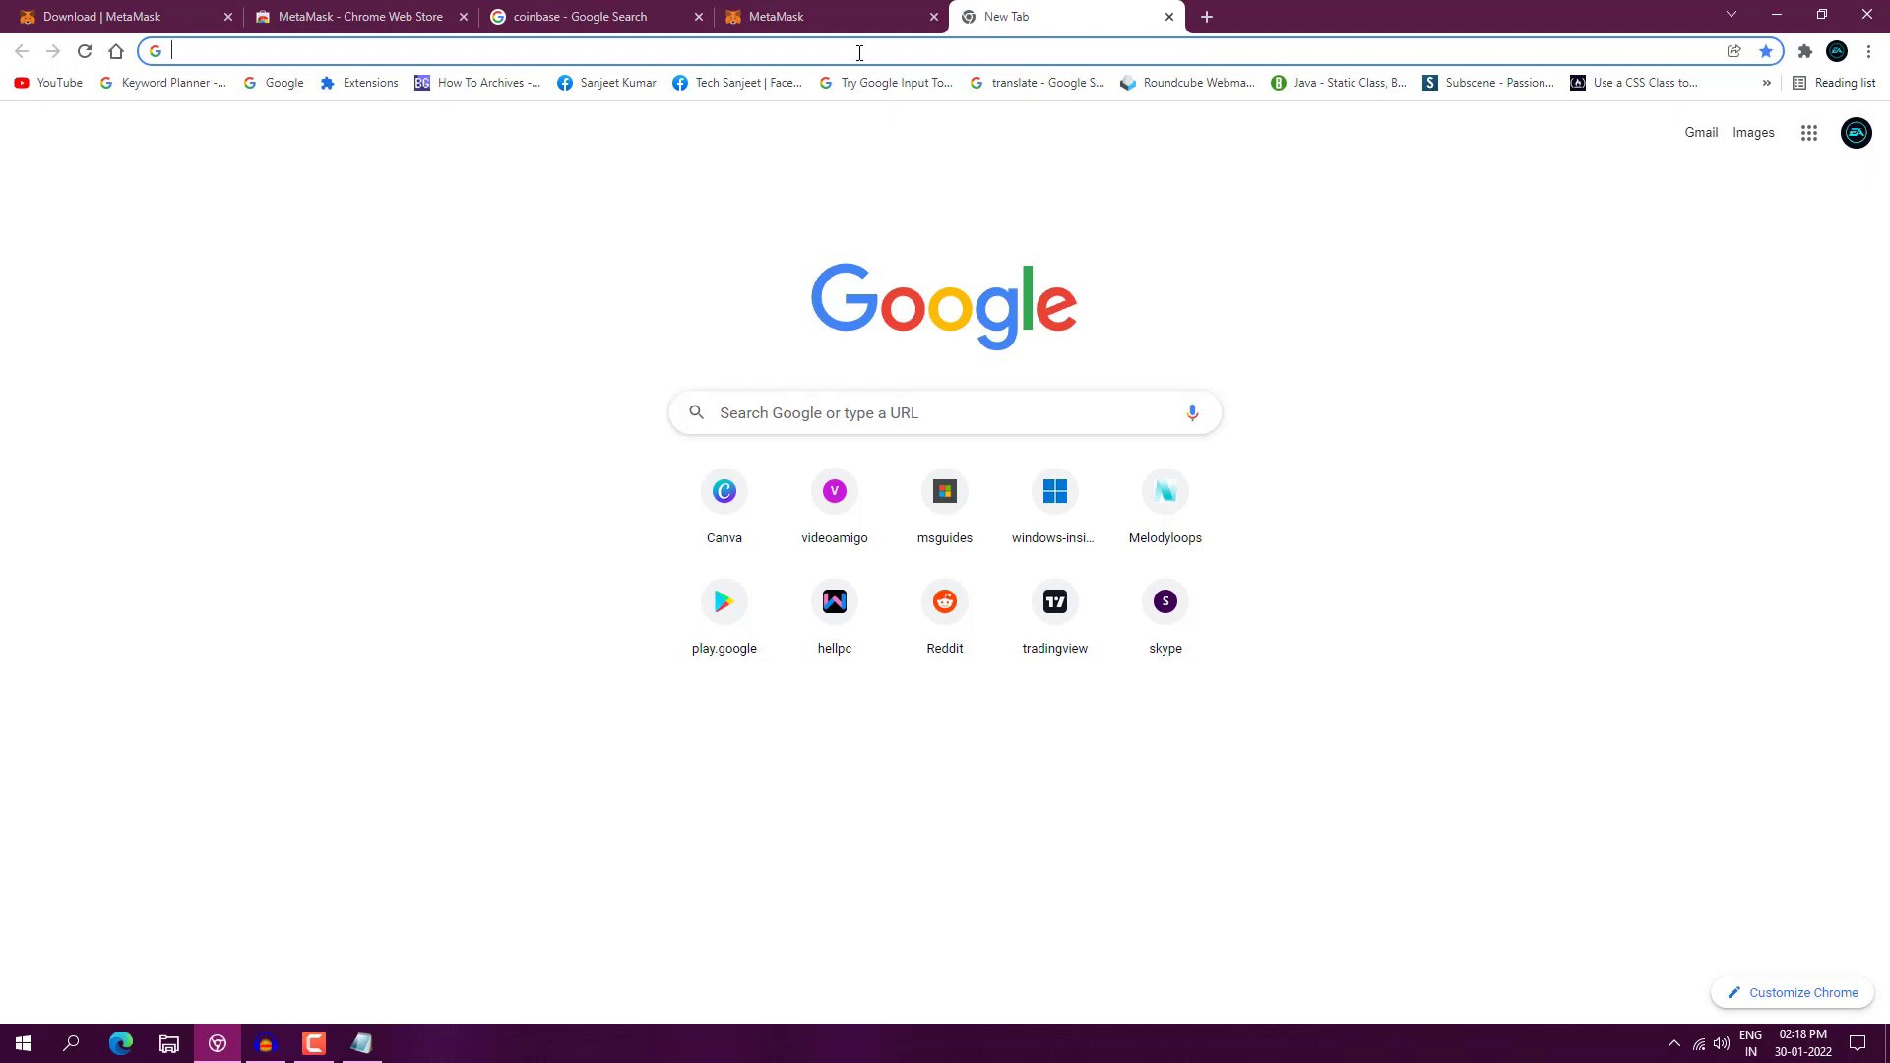
type("O")
key("Return")
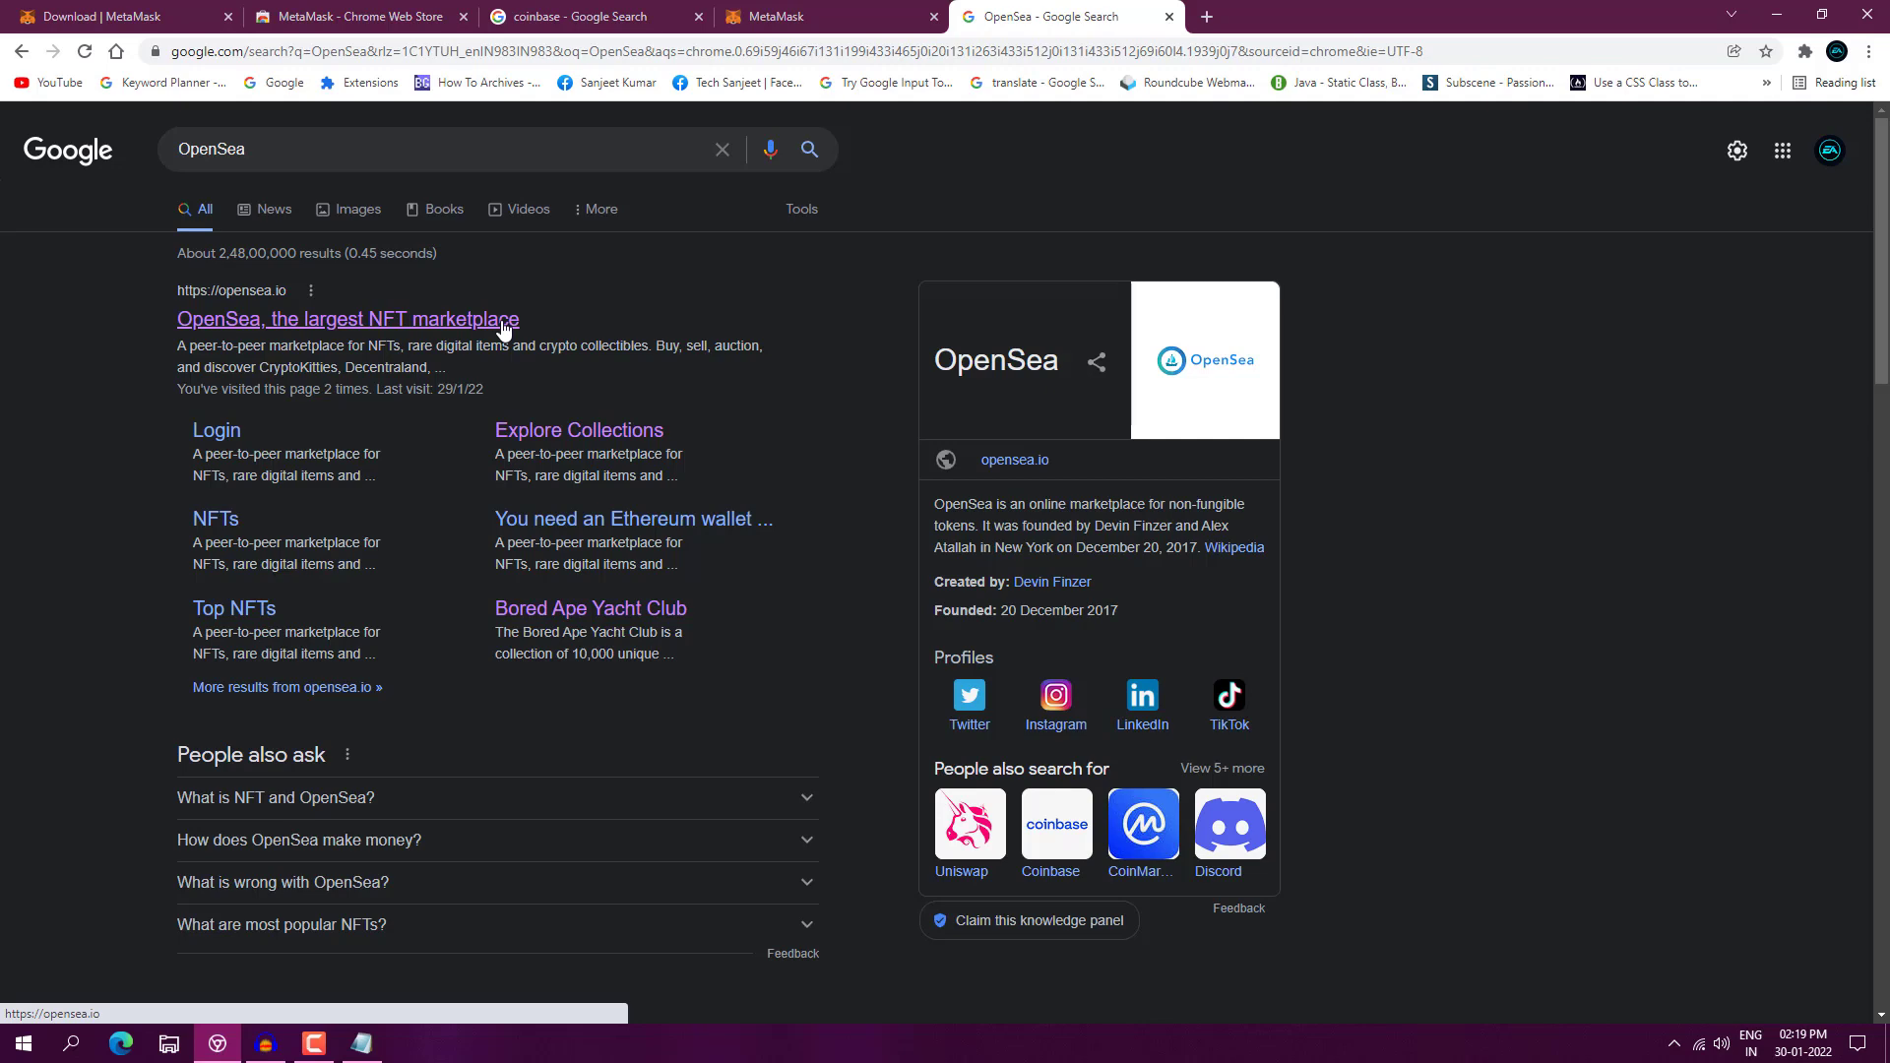
left_click(504, 327)
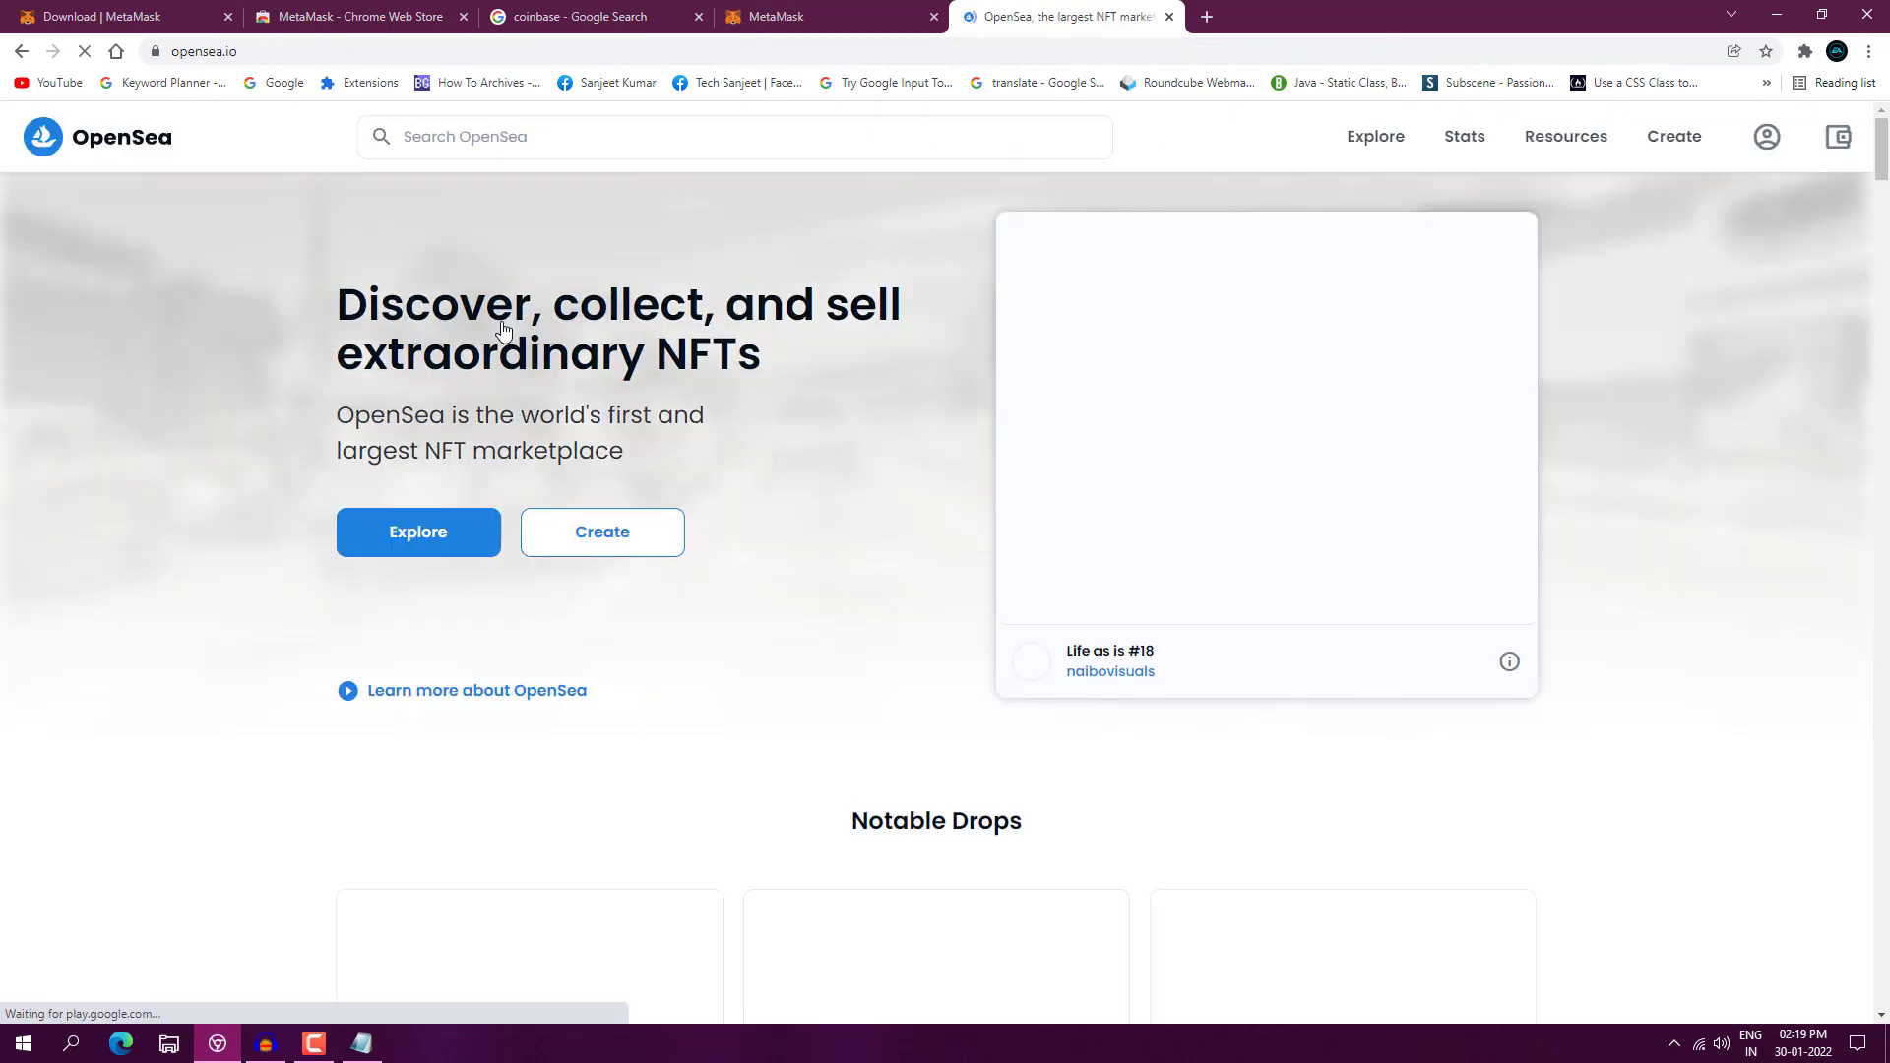
Connect MetaMask Account 1 to OpenSea from Create and sign the login message.
left_click(1678, 145)
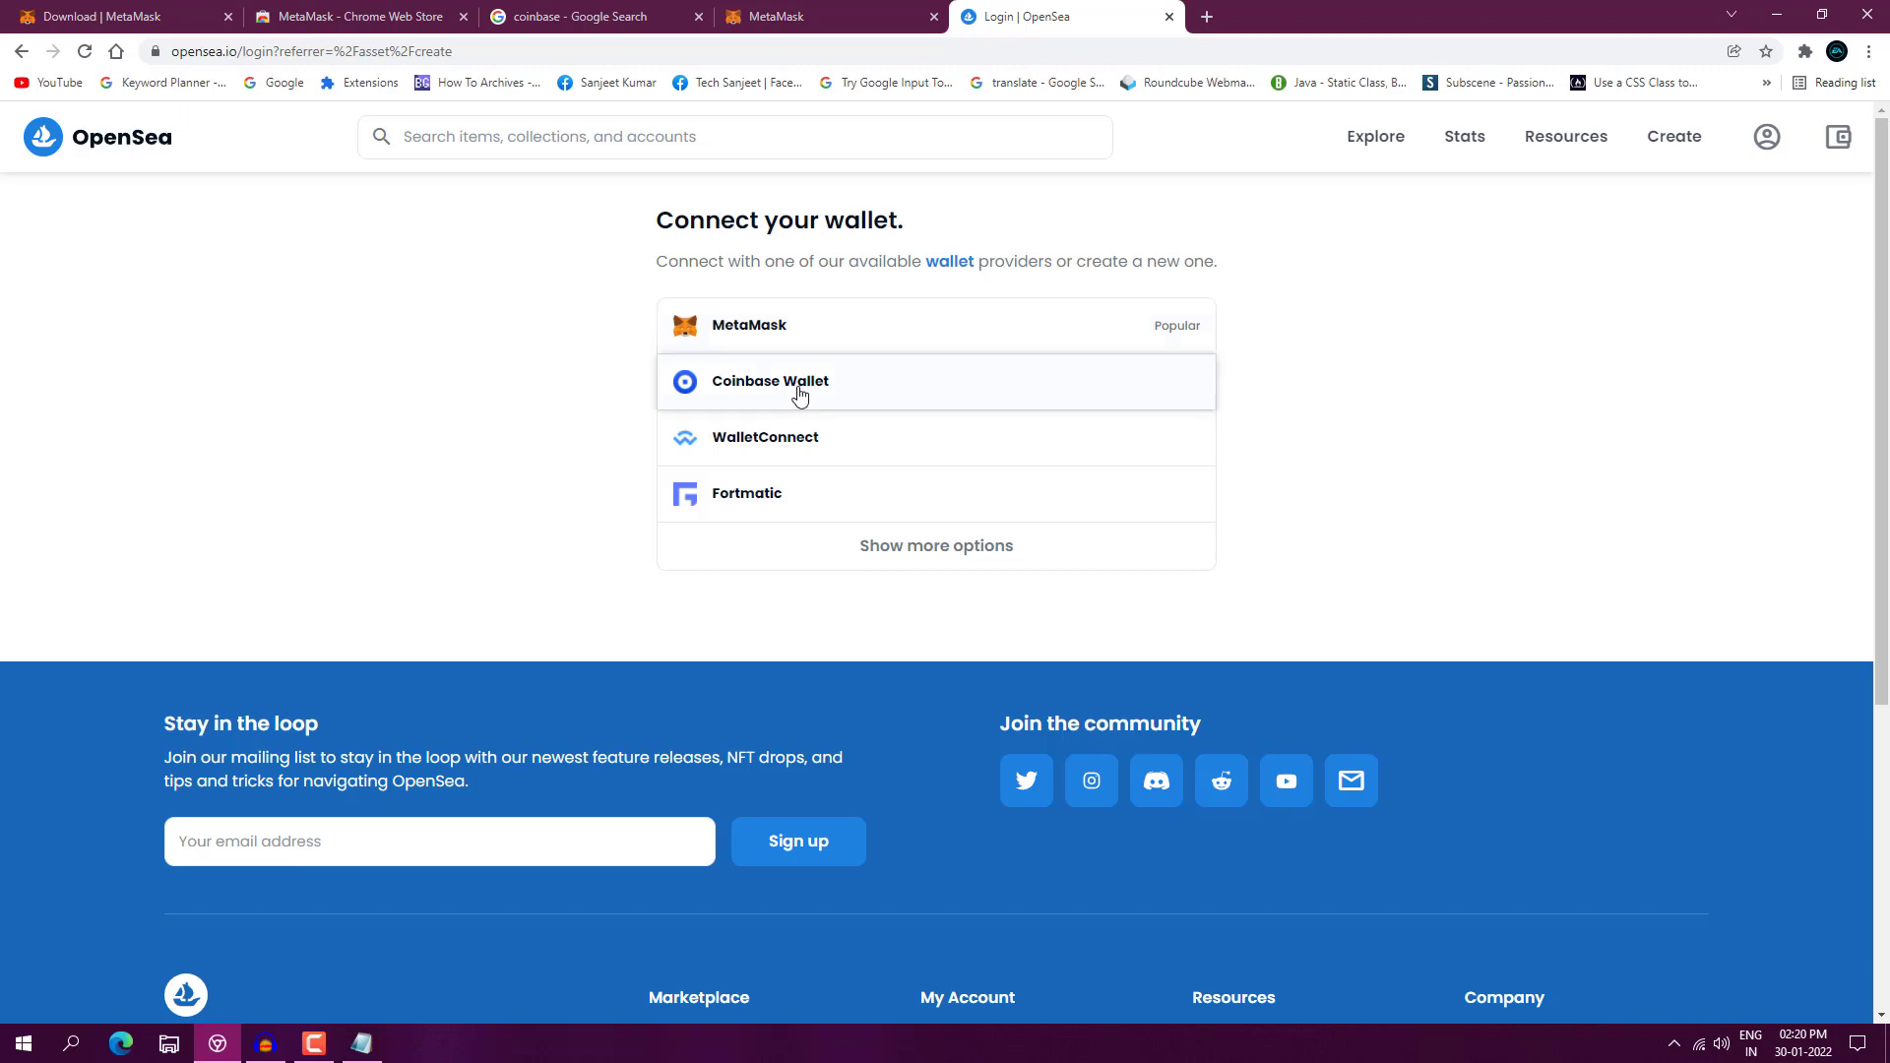
left_click(1009, 331)
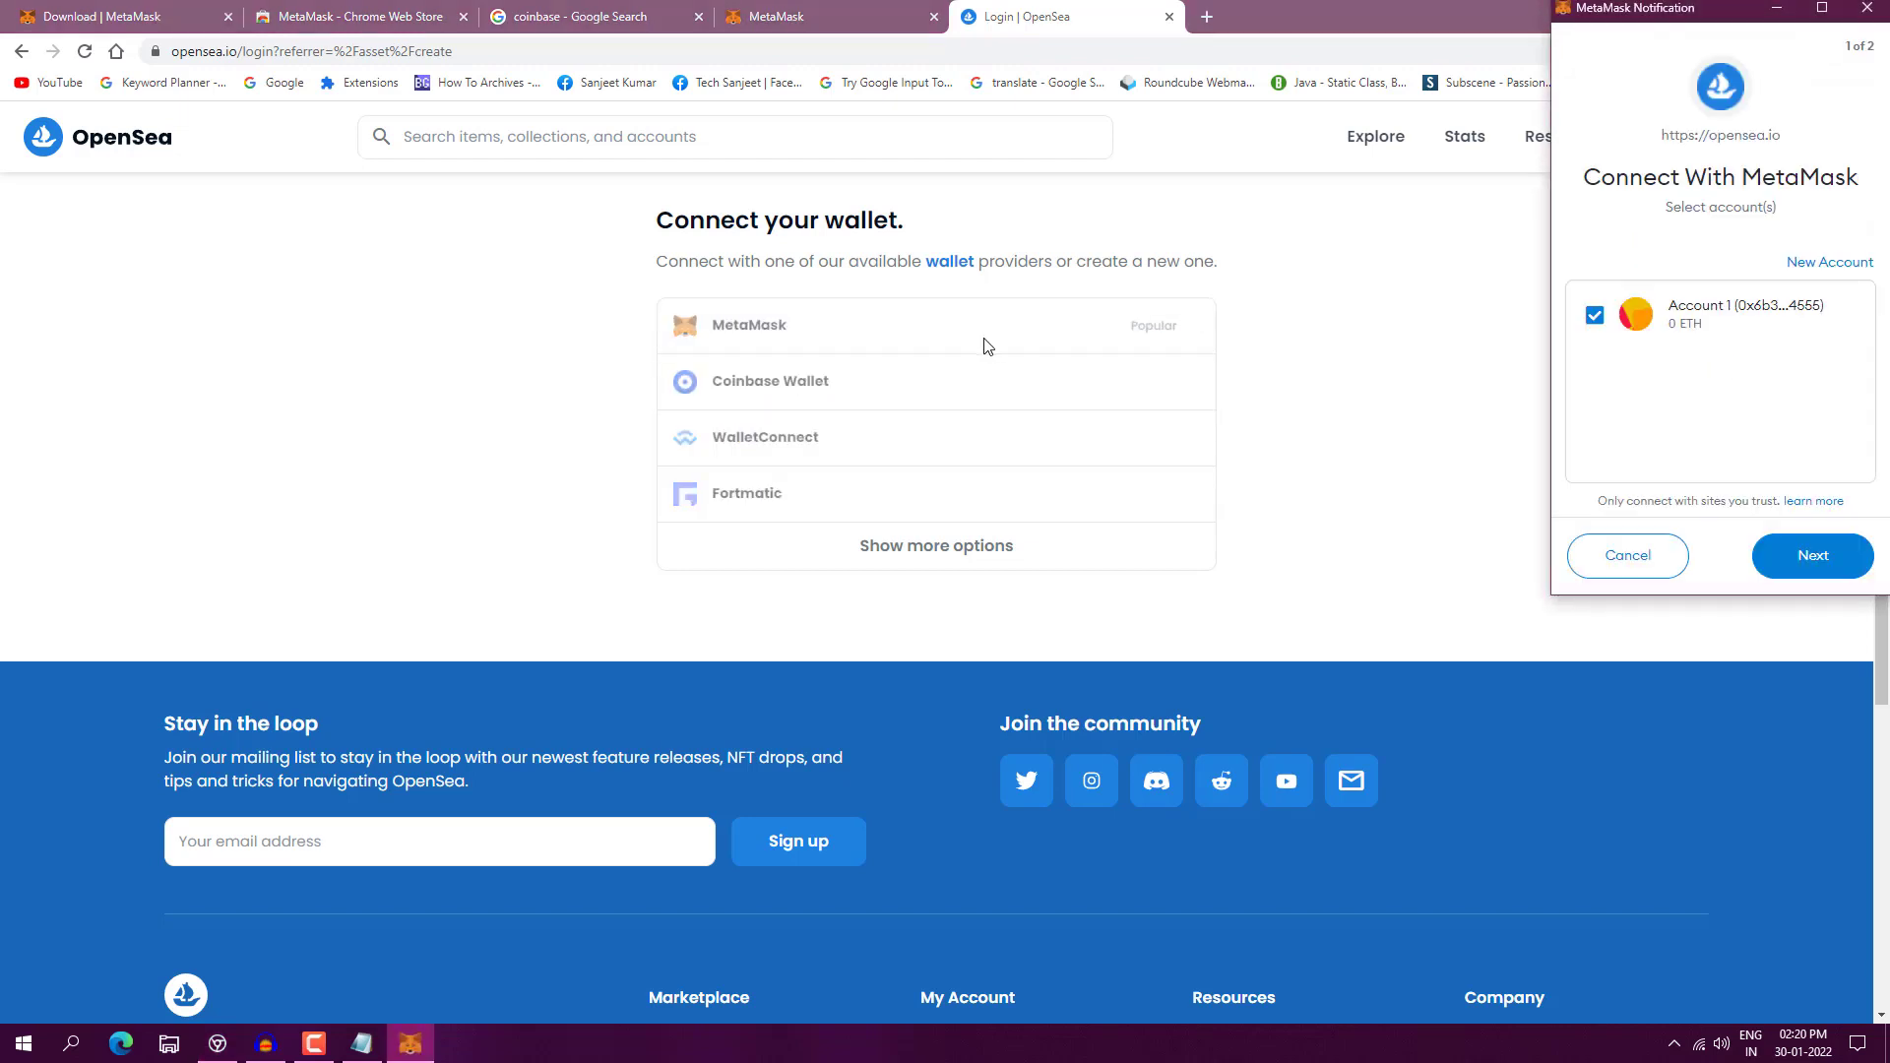
left_click(1792, 565)
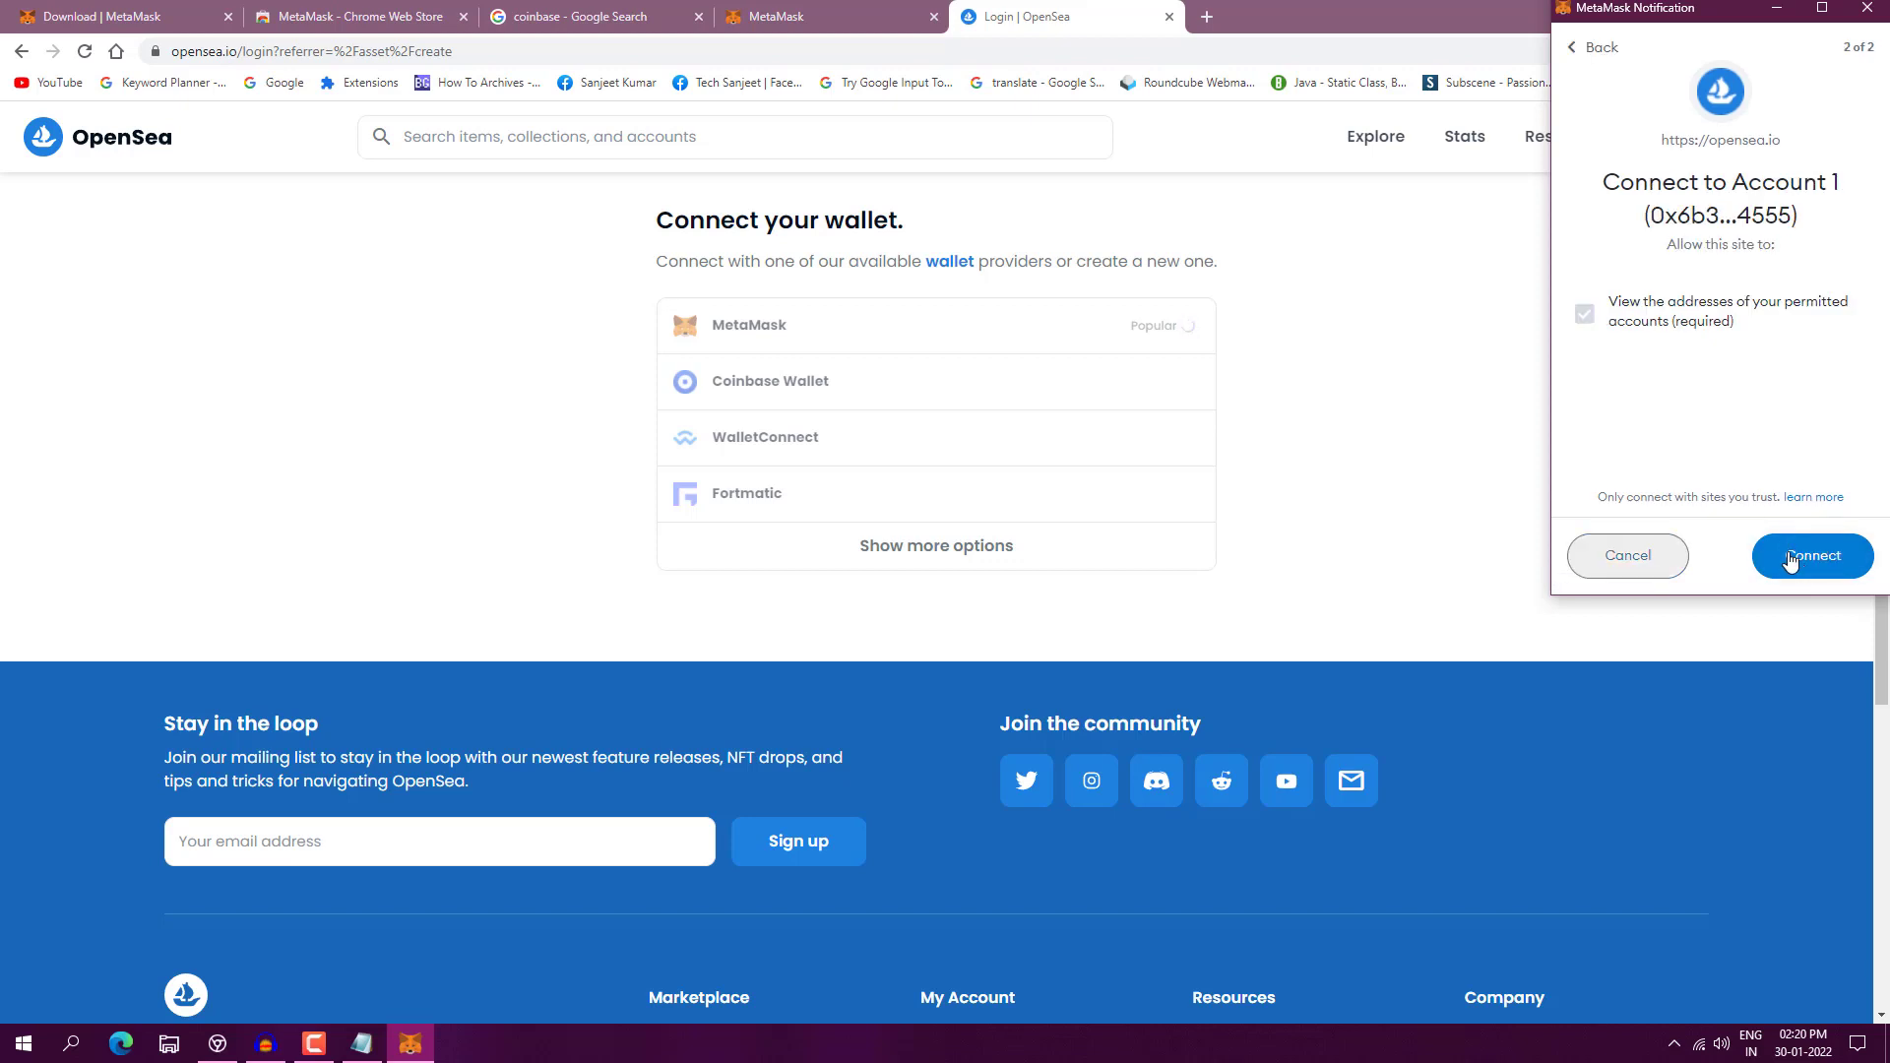
left_click(1789, 557)
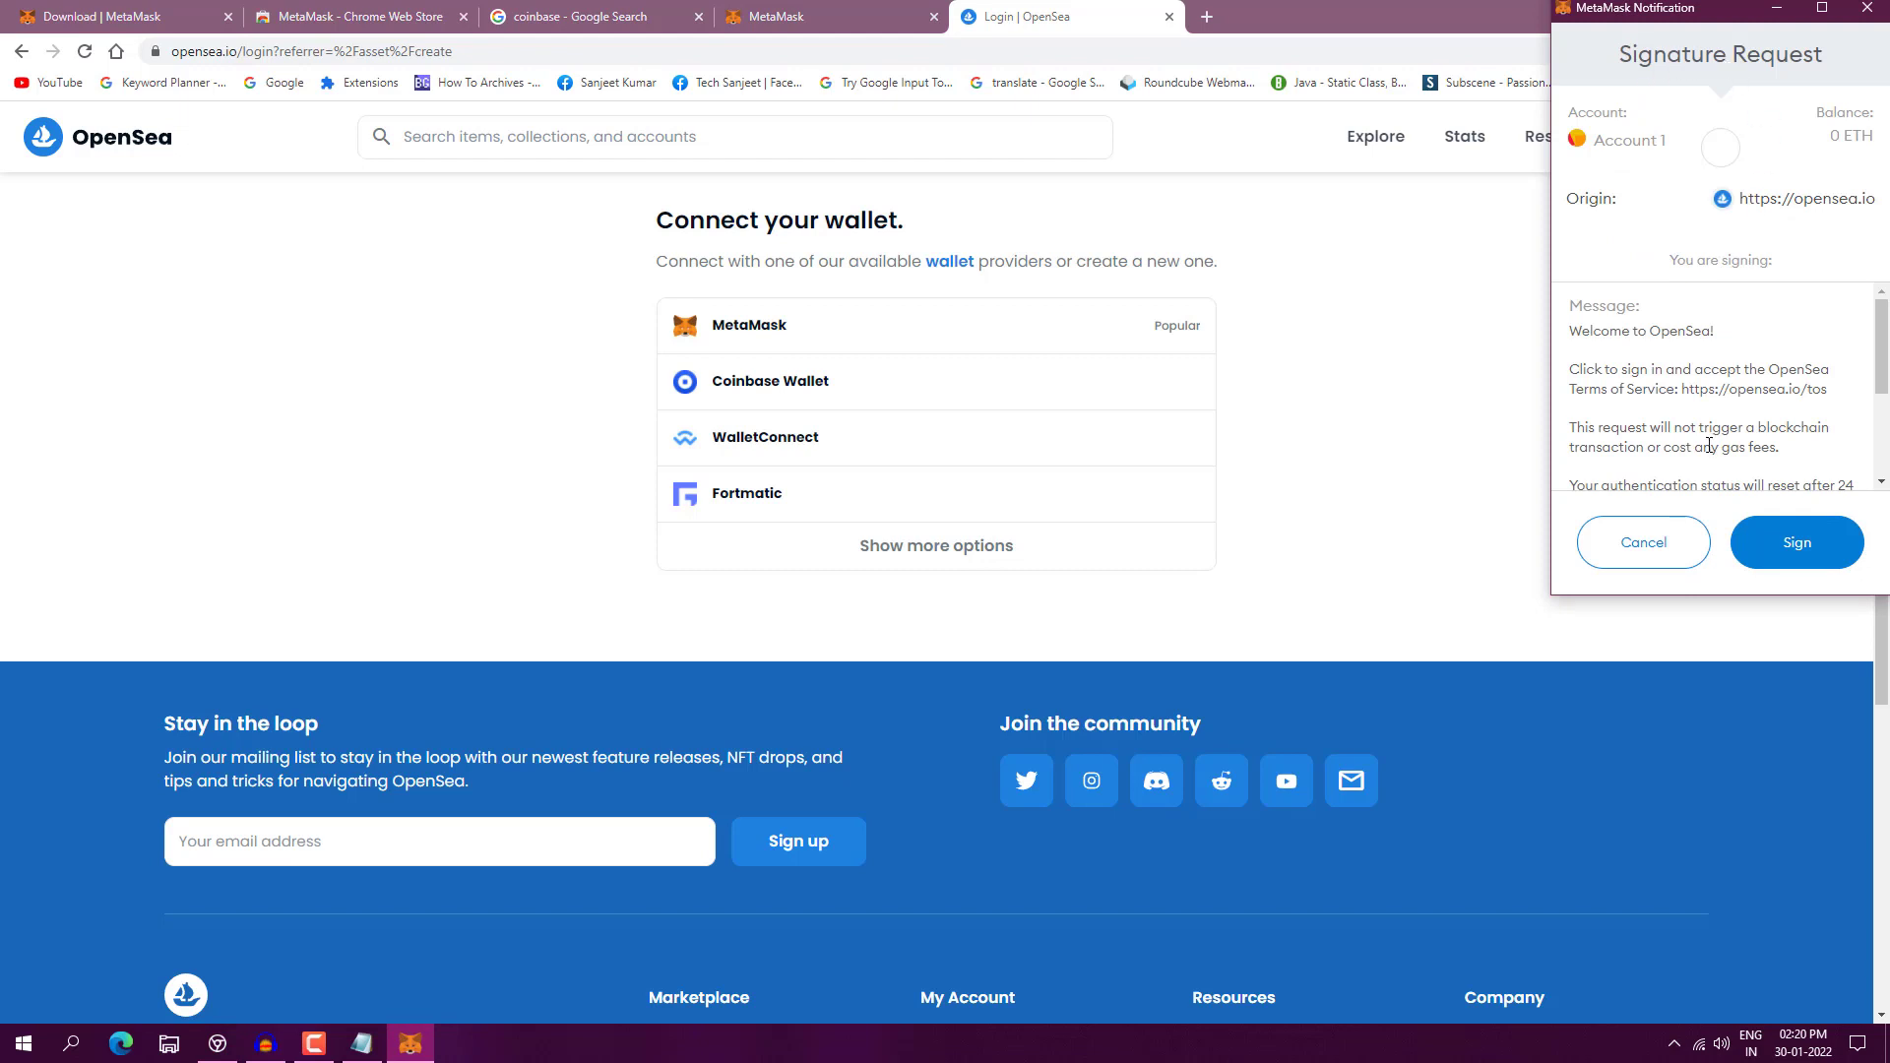
scroll(1707, 450, "down", 3)
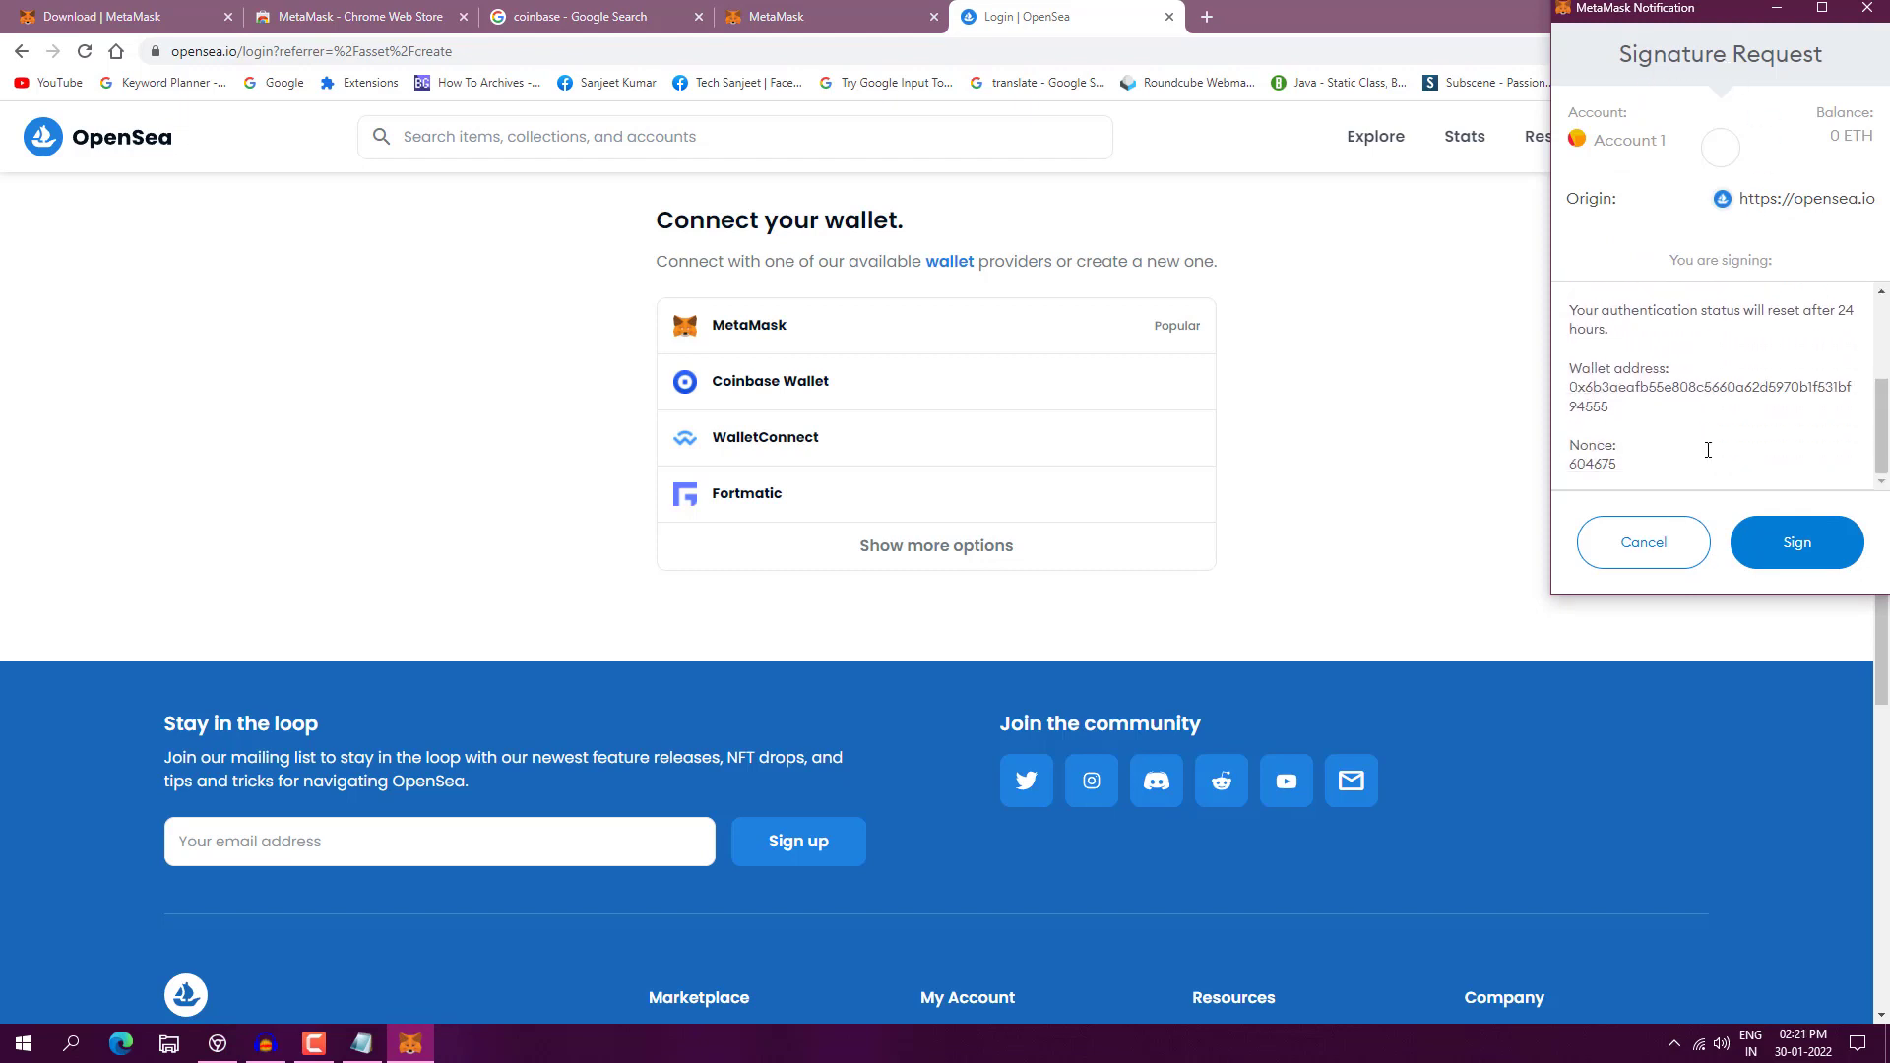
scroll(1707, 449, "up", 3)
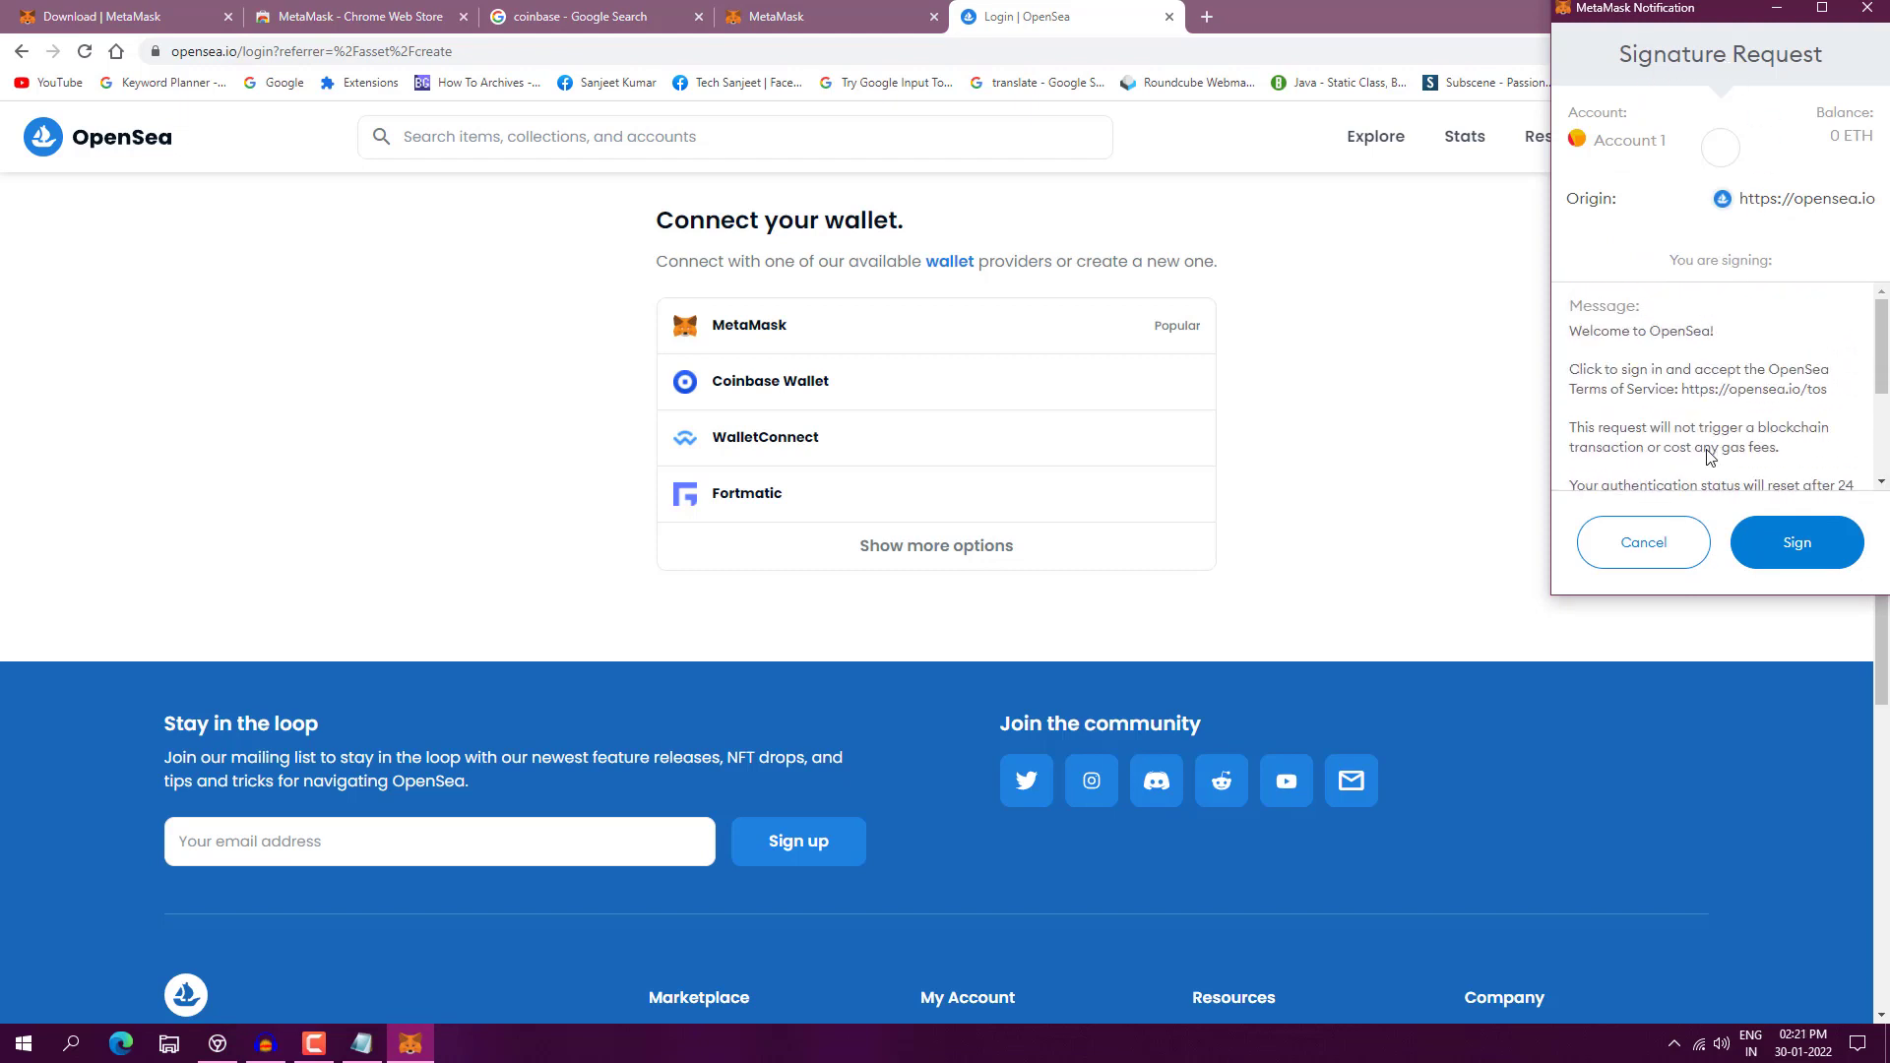
left_click(1767, 551)
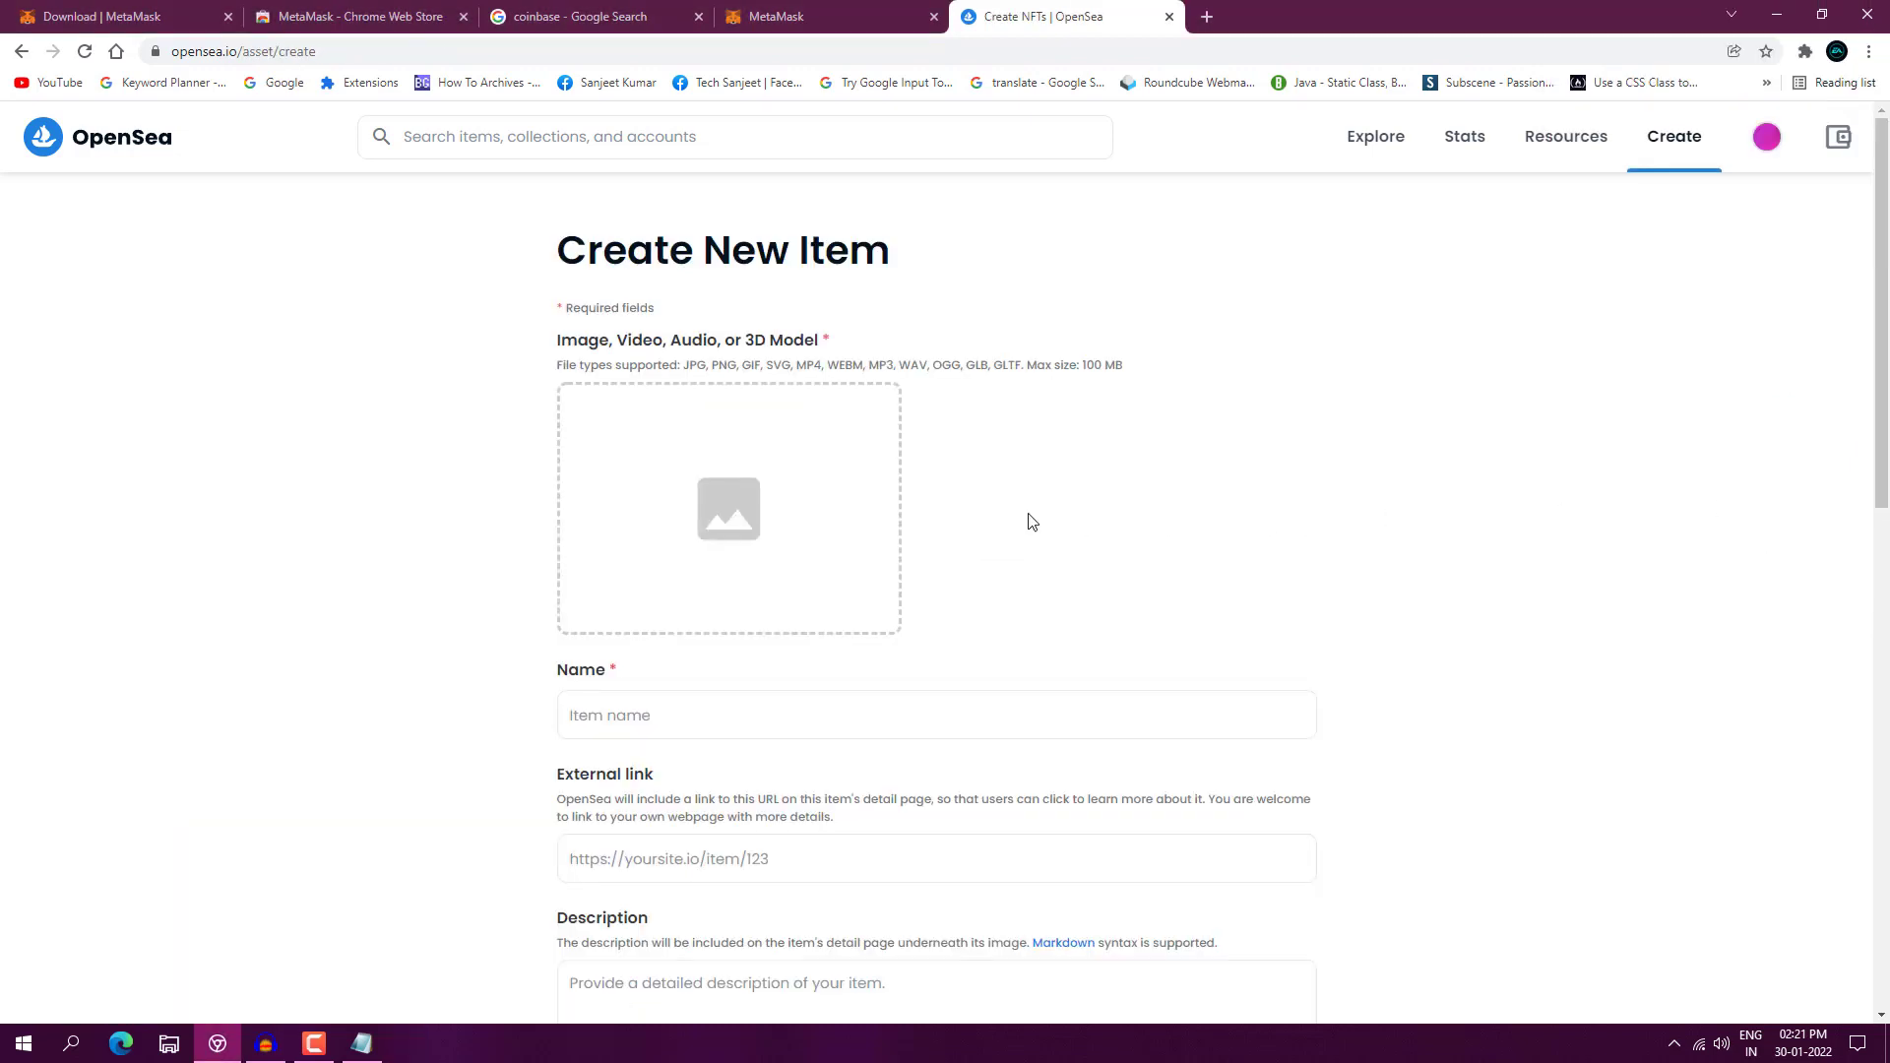
Upload the yellow-background portrait image and enter the channel name as the item name.
left_click(726, 533)
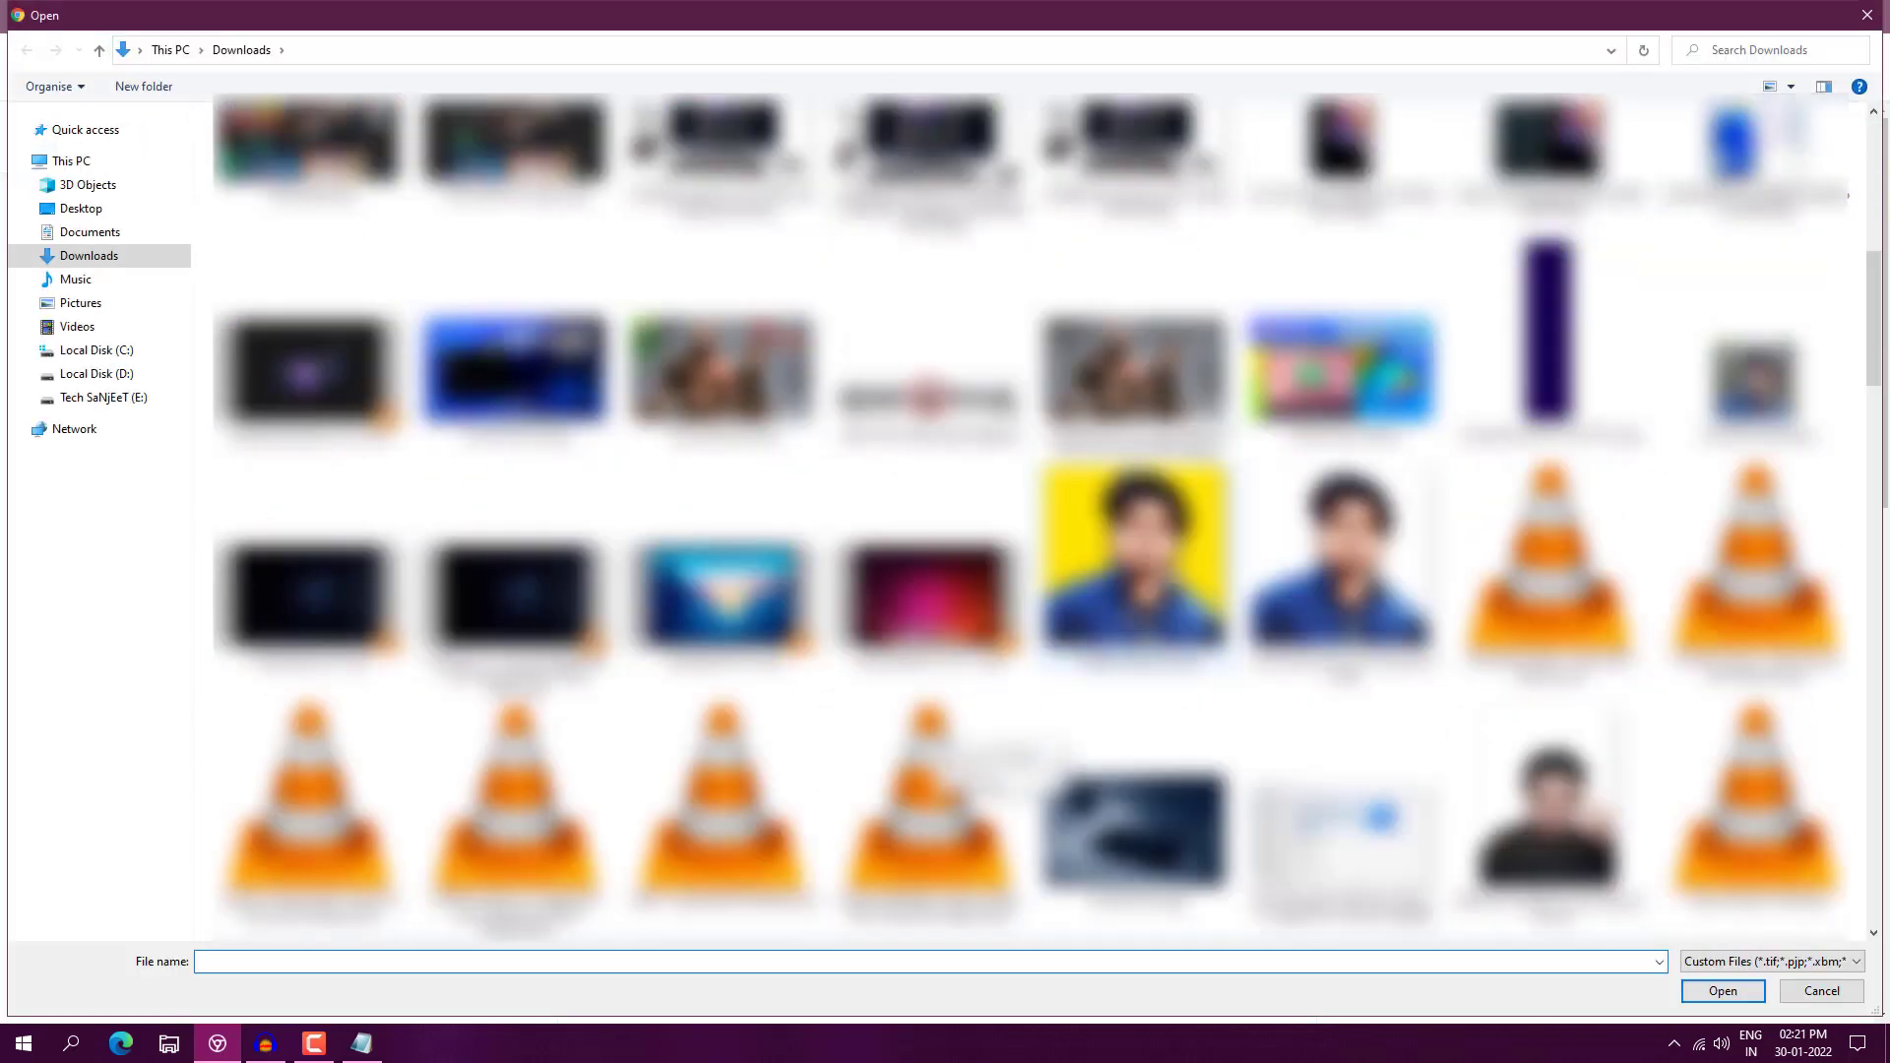
double_click(1139, 640)
scroll(793, 672, "down", 2)
left_click(712, 521)
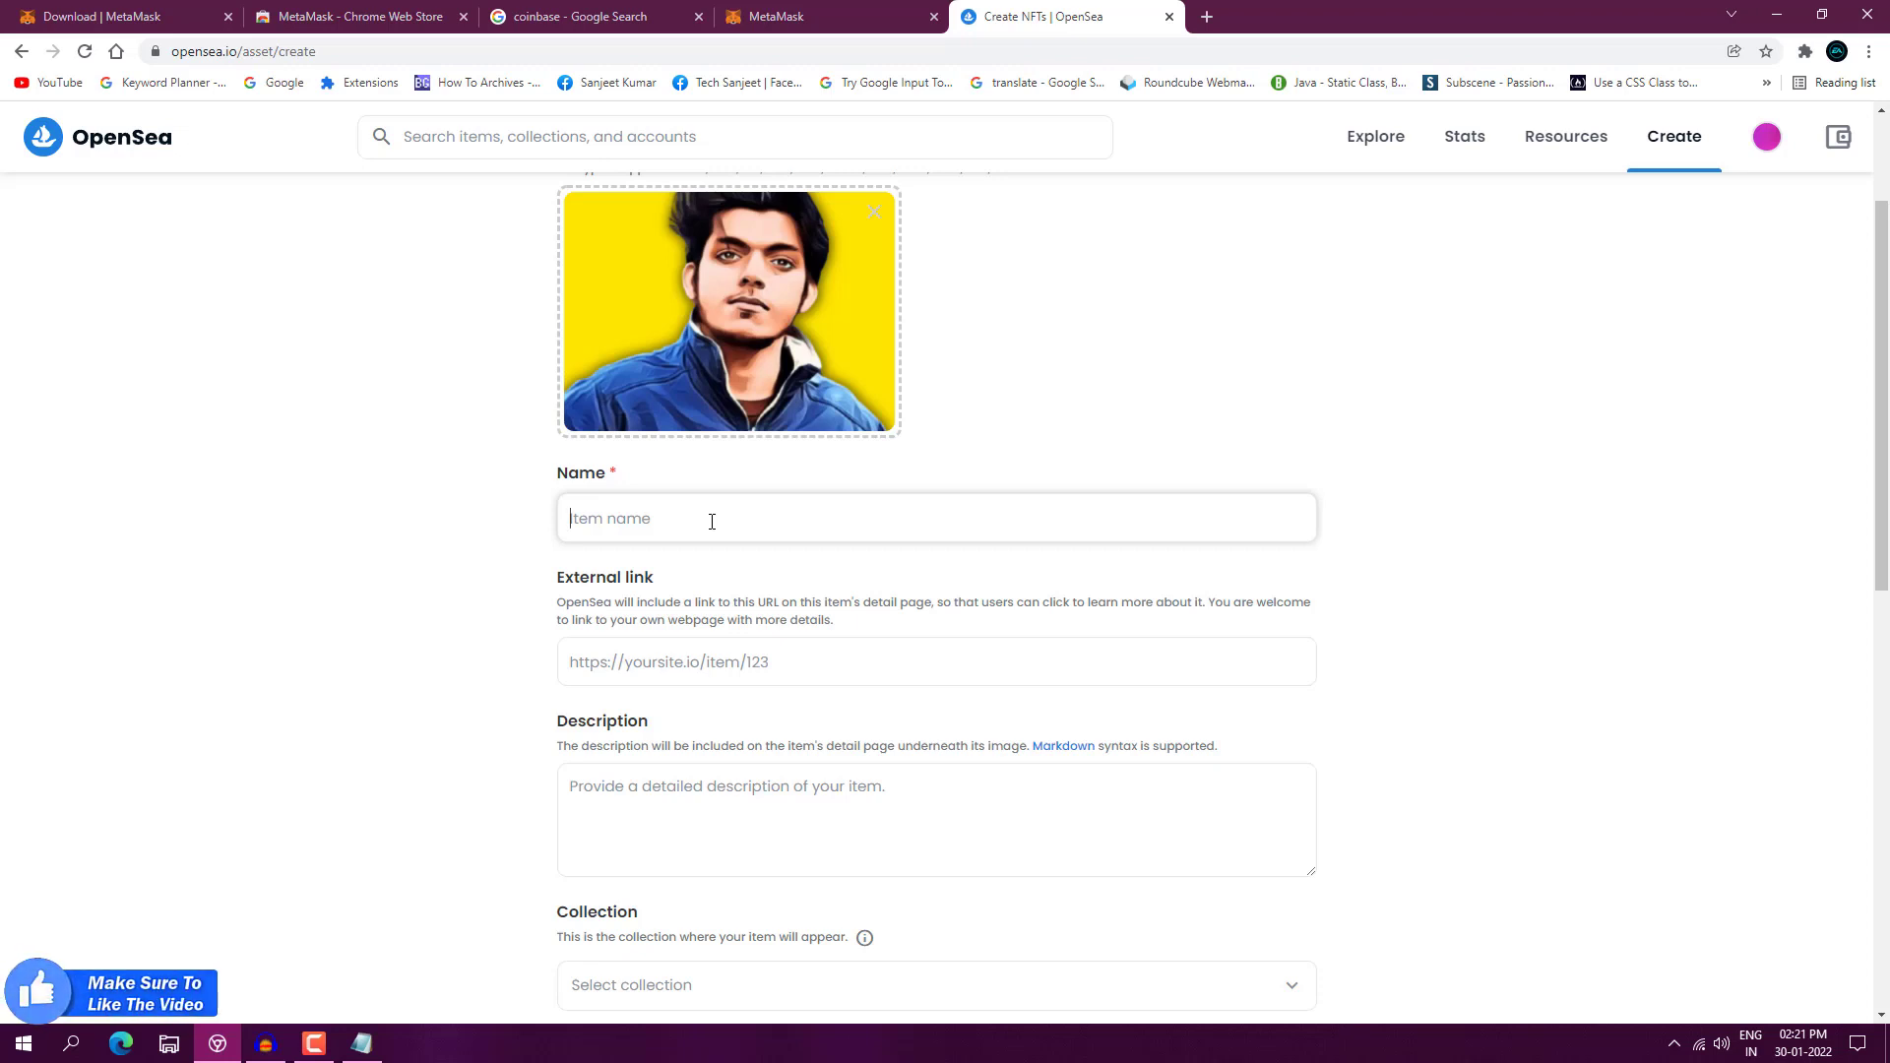
type("Tech Sanjeet")
Fill the External link with the YouTube channel URL taken from a new tab.
scroll(660, 610, "down", 1)
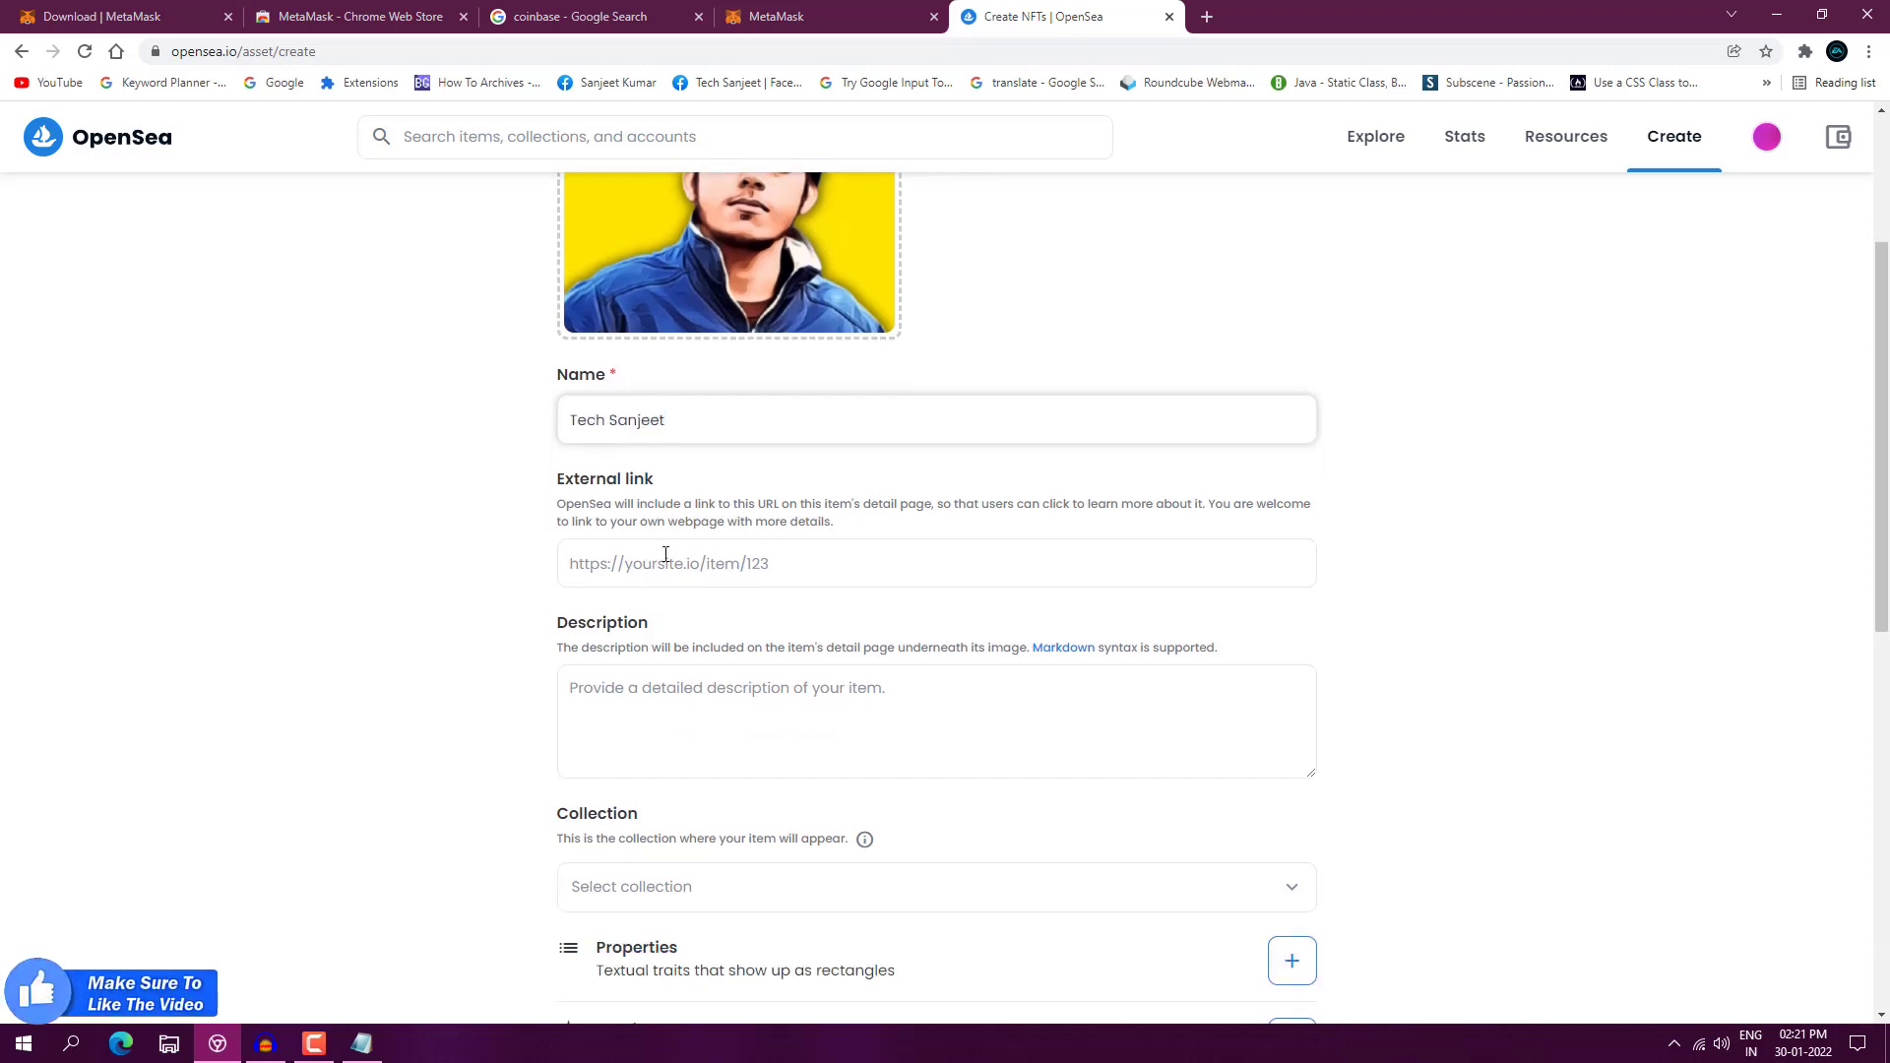
left_click(814, 563)
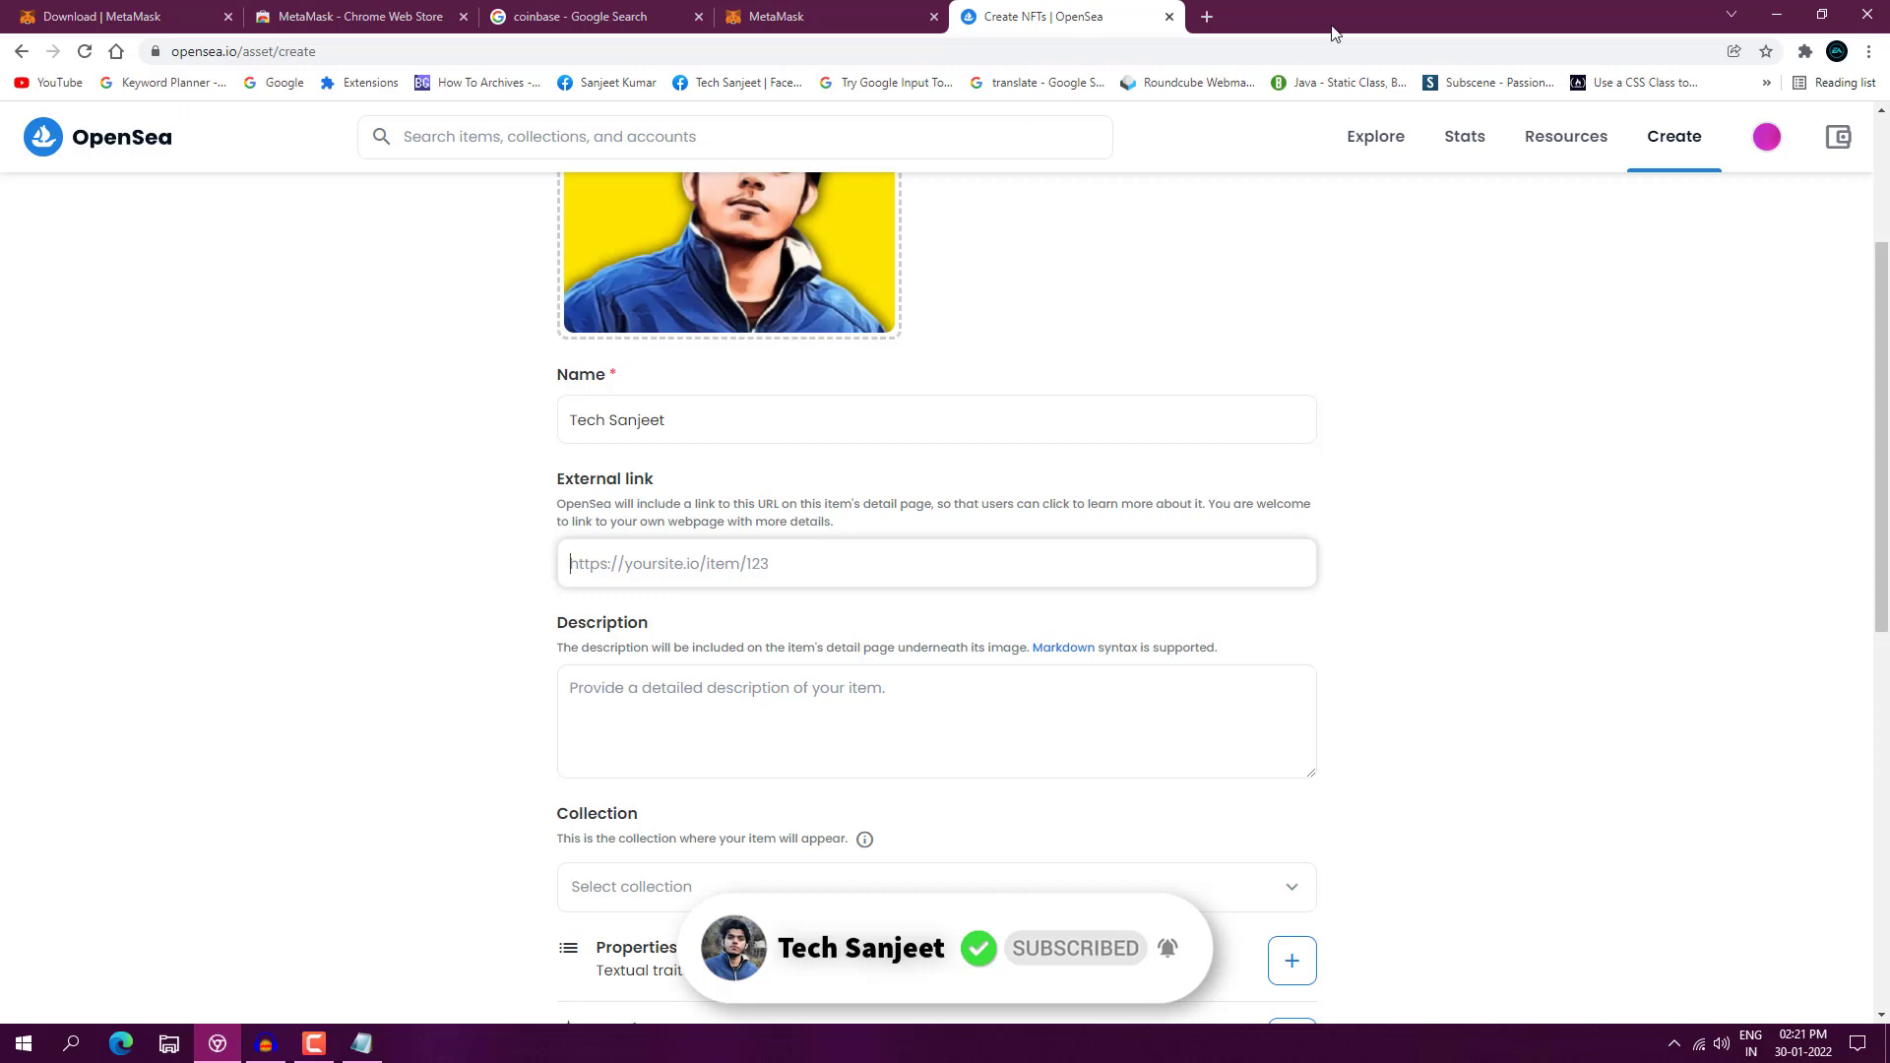
key("ctrl+t")
left_click(54, 83)
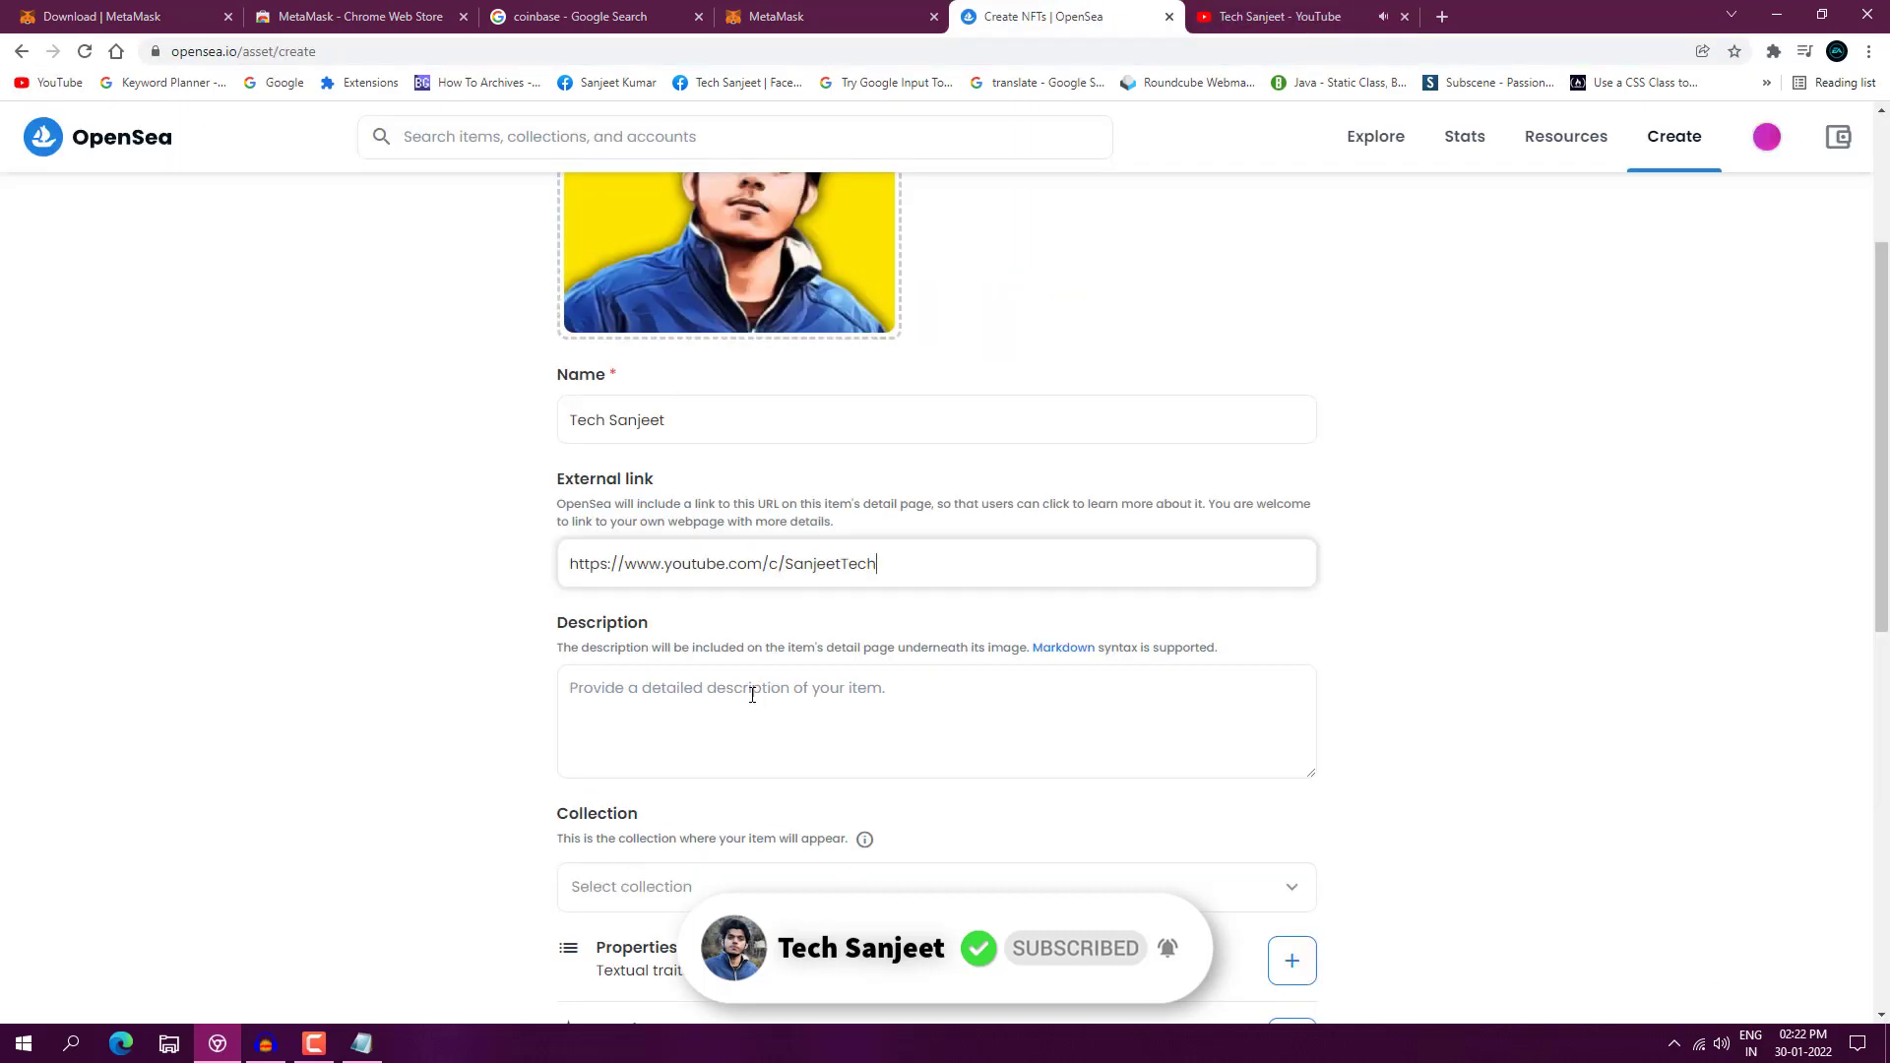
left_click(752, 695)
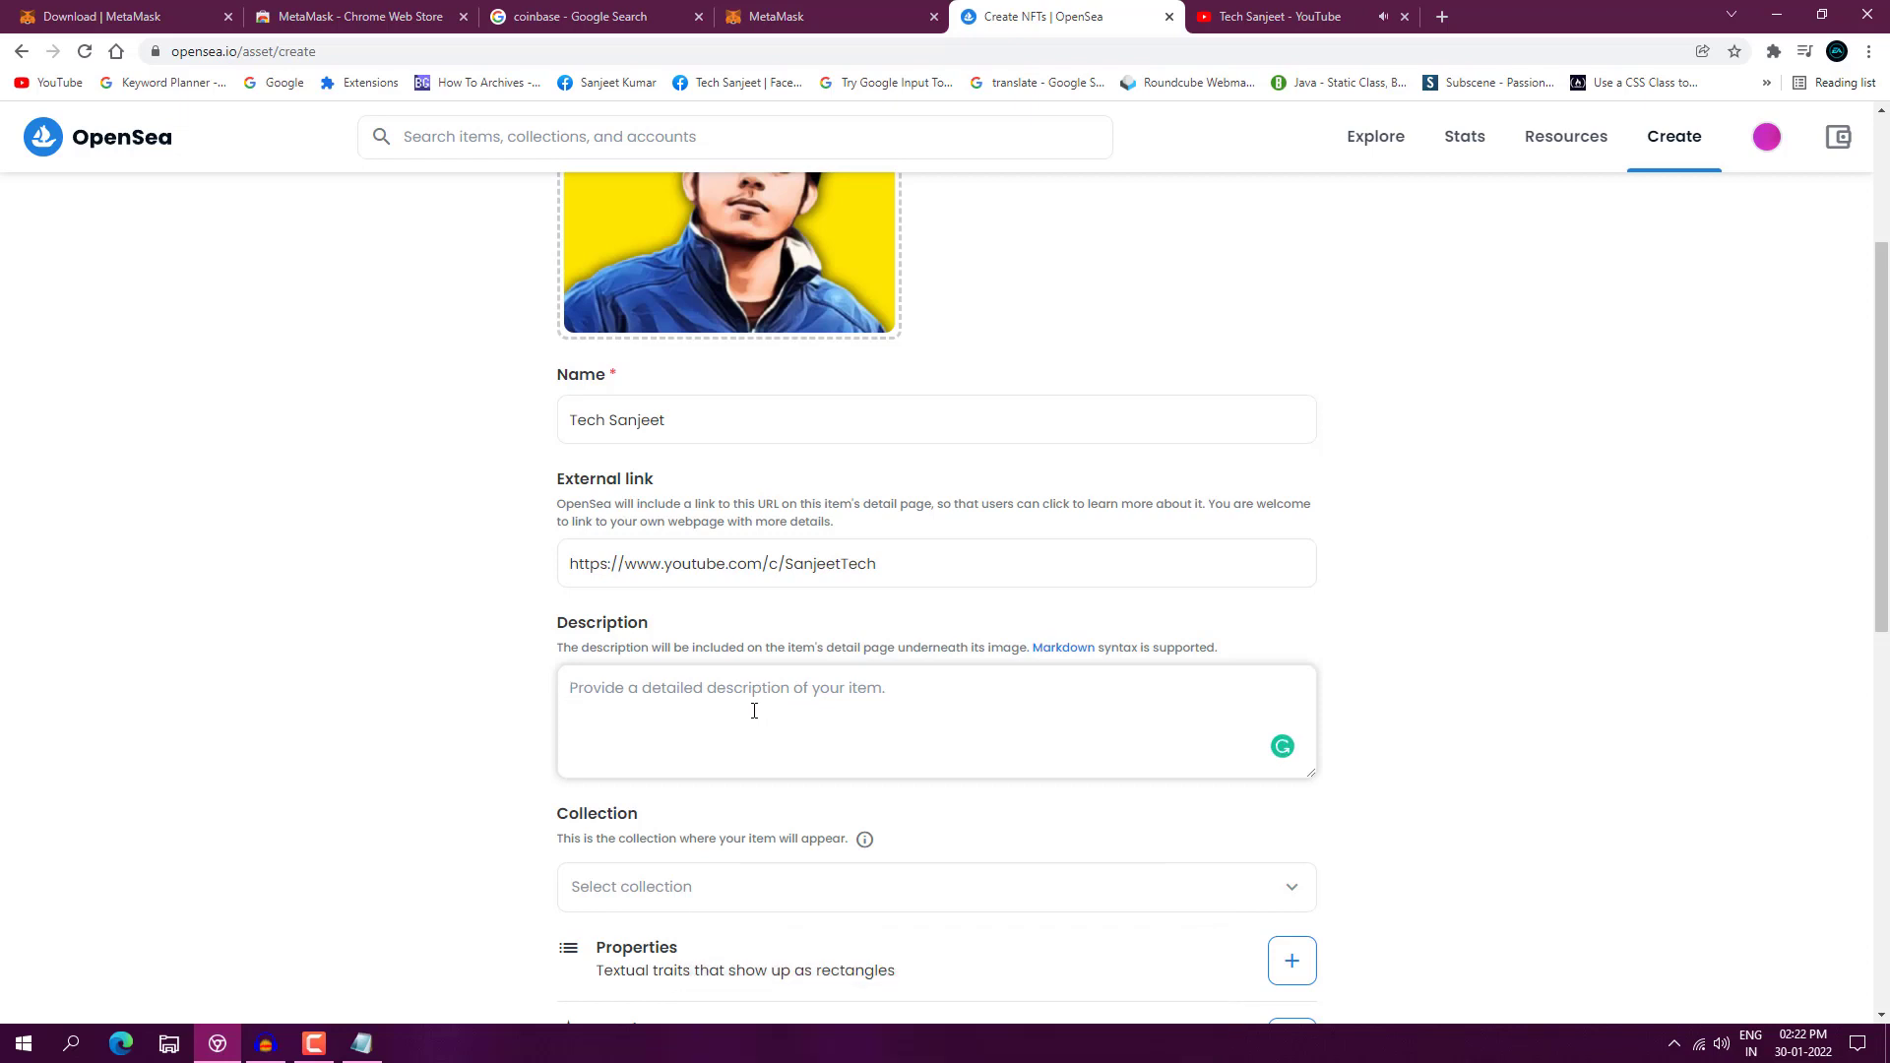
scroll(758, 679, "down", 2)
scroll(769, 558, "down", 2)
Leave the collection unset and switch Unlockable Content on, then back off.
key("Tab")
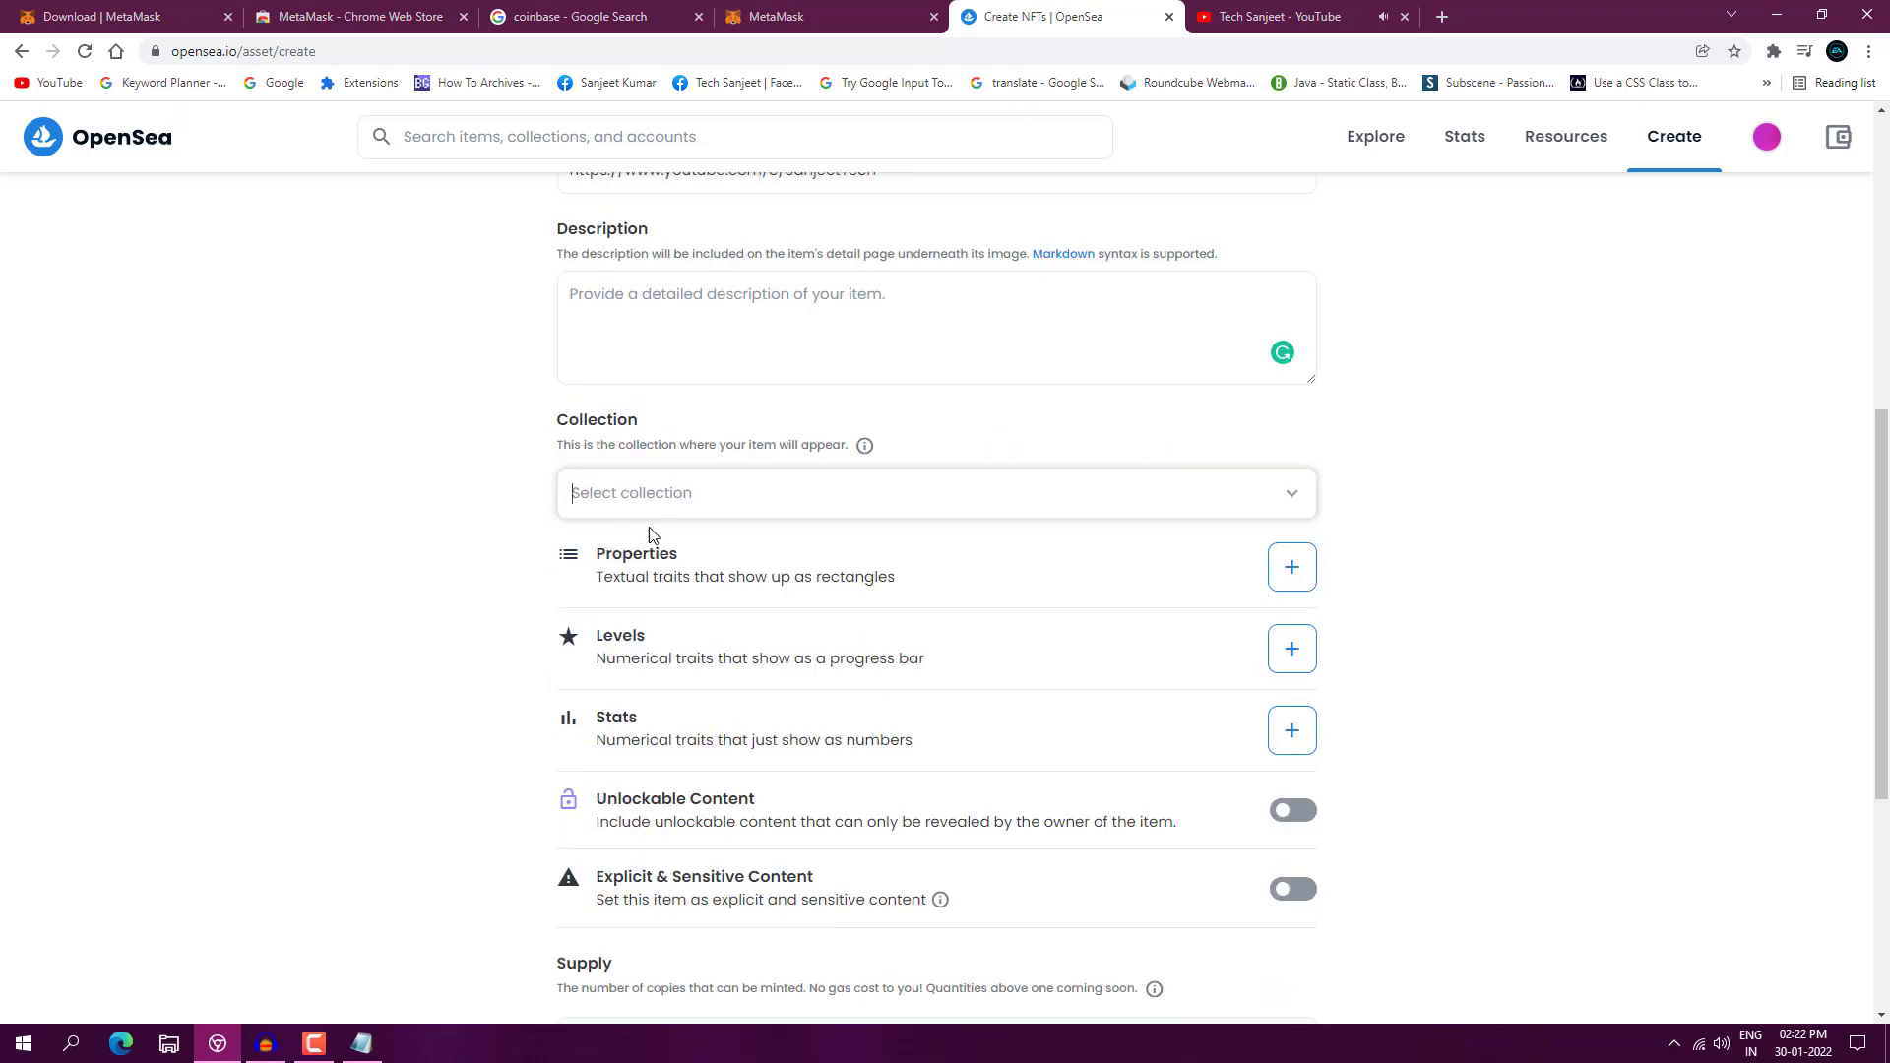
left_click(721, 493)
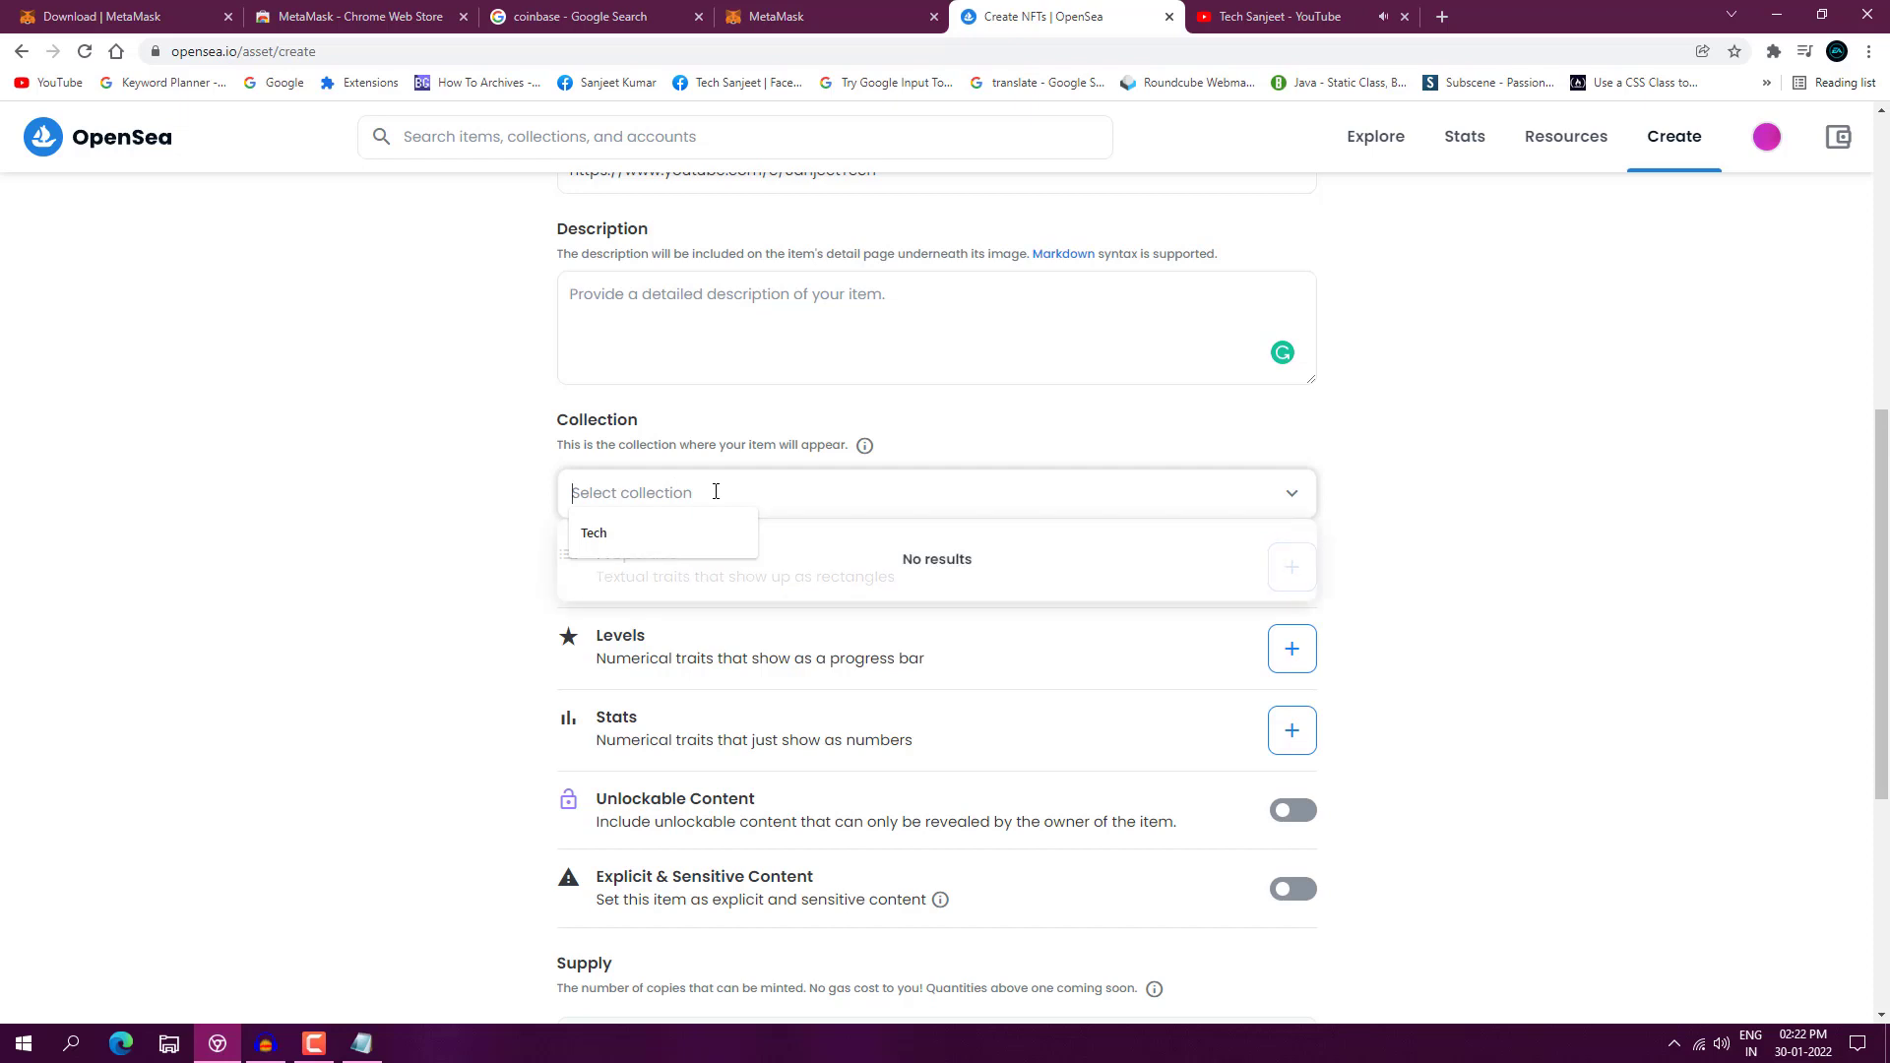
left_click(485, 570)
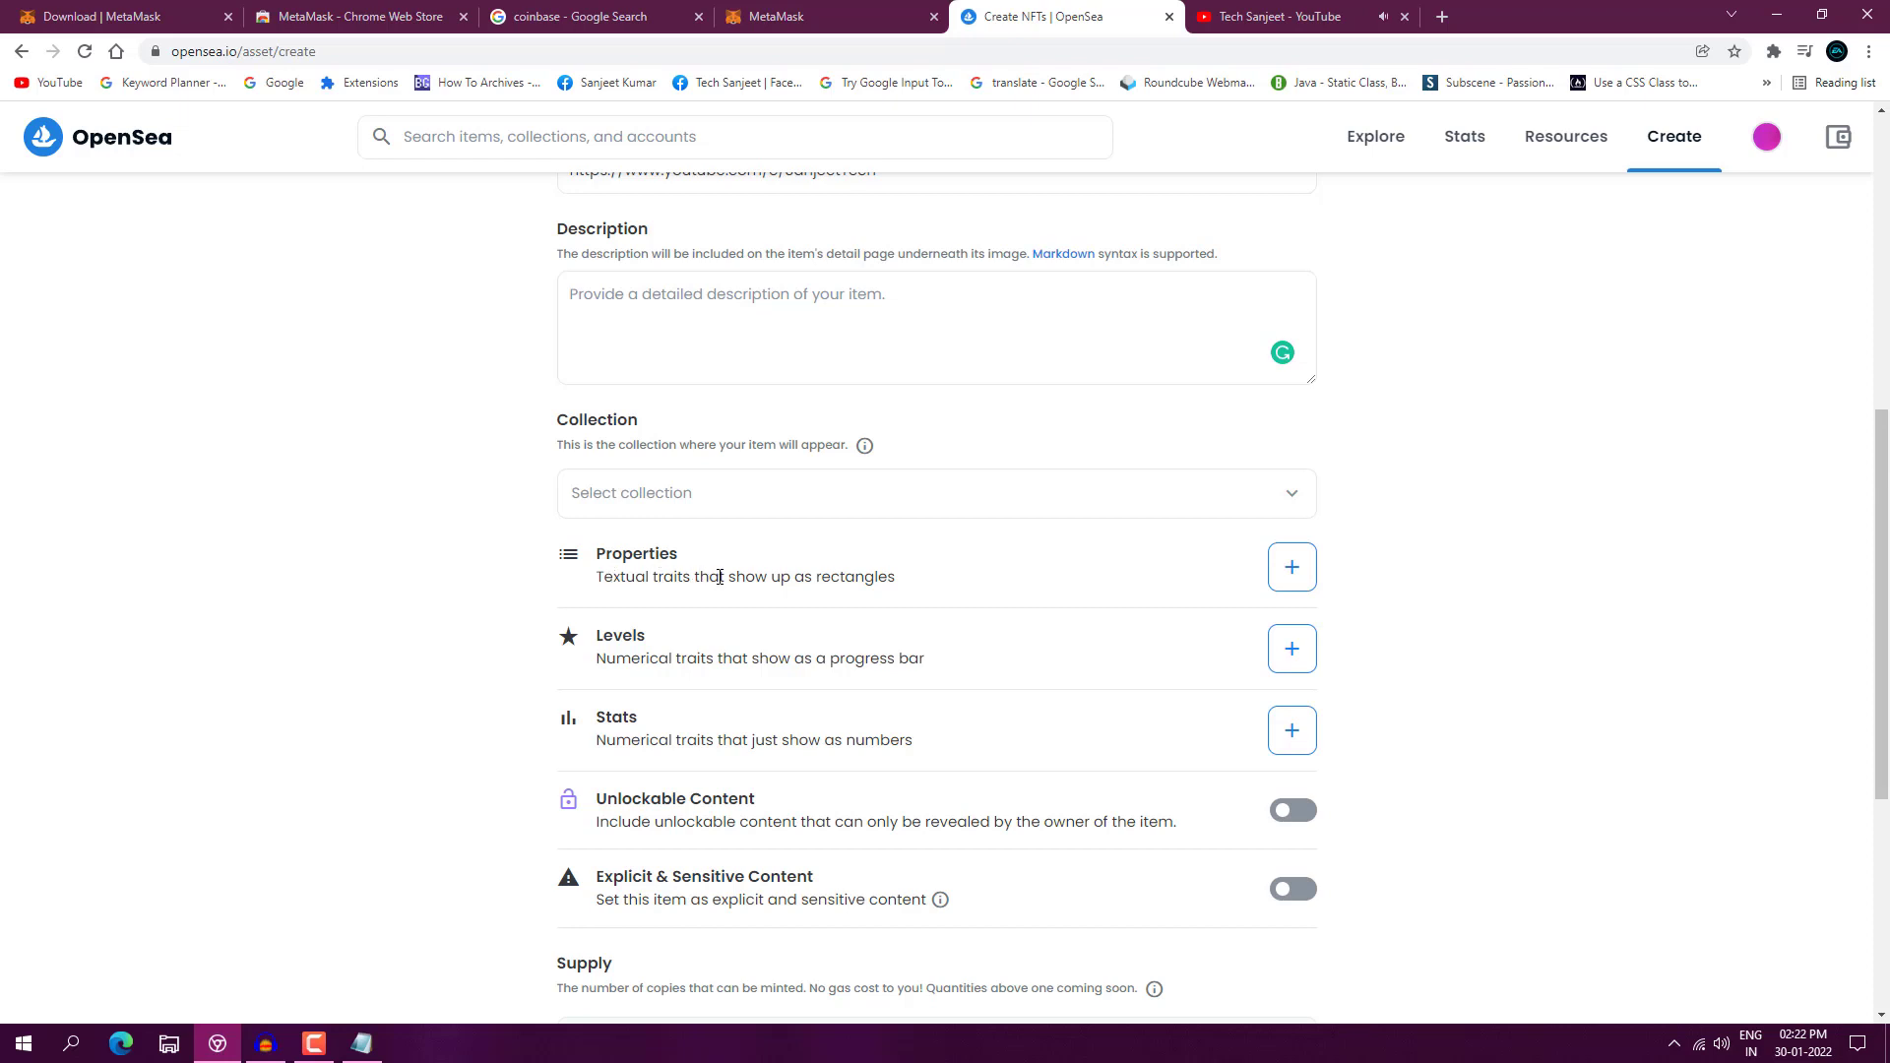
scroll(719, 577, "up", 6)
scroll(751, 633, "down", 4)
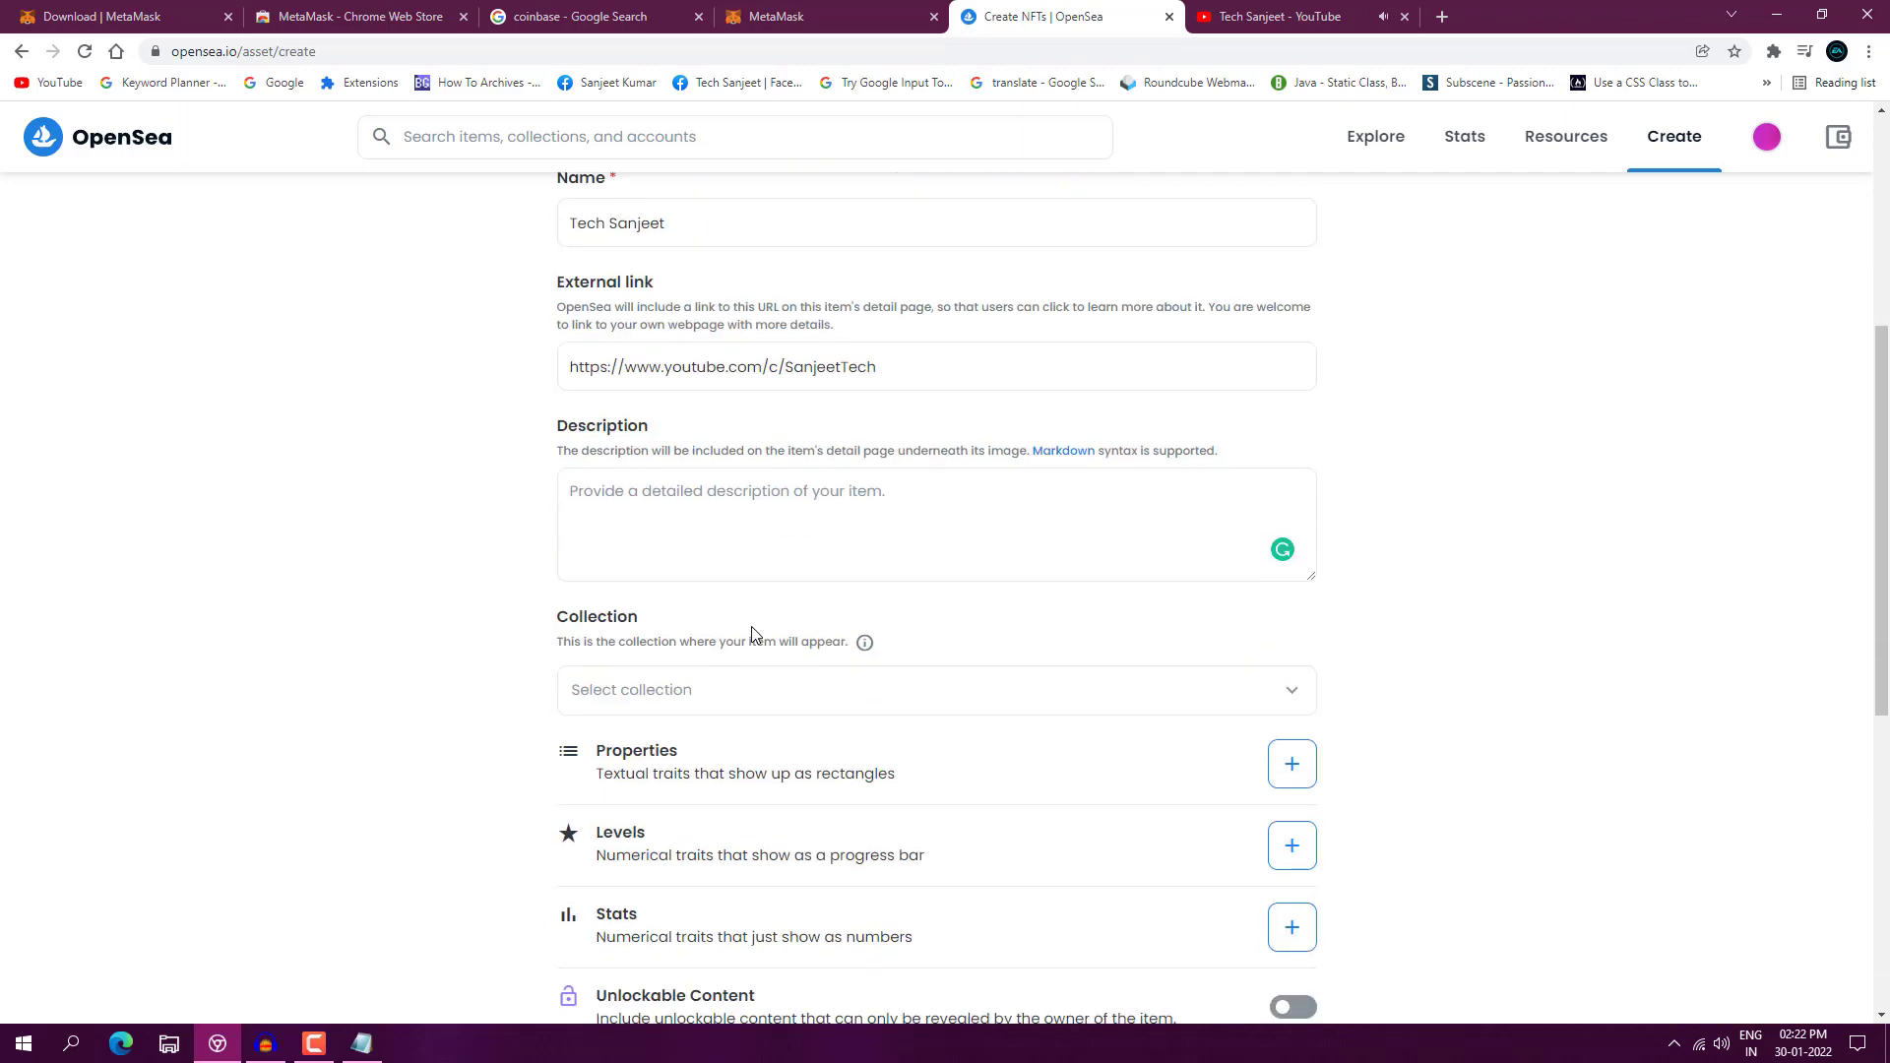
scroll(752, 627, "down", 4)
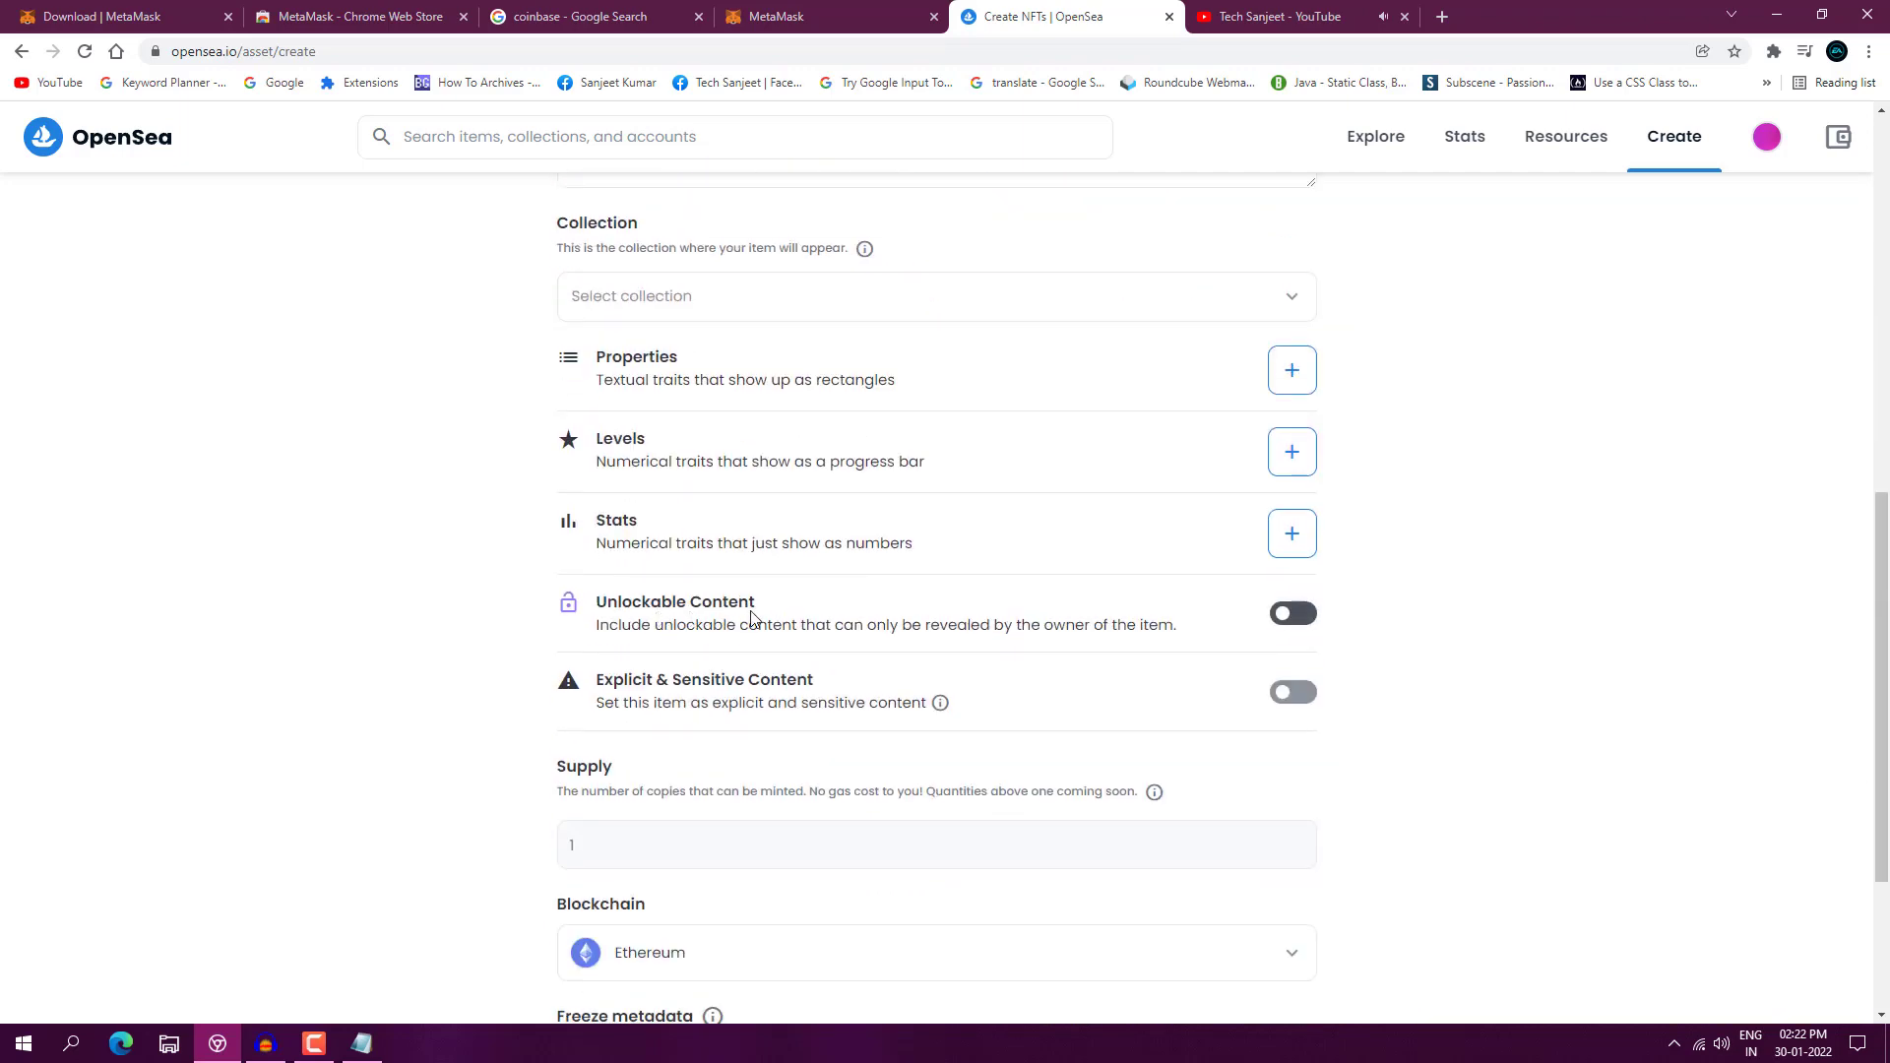
left_click(846, 619)
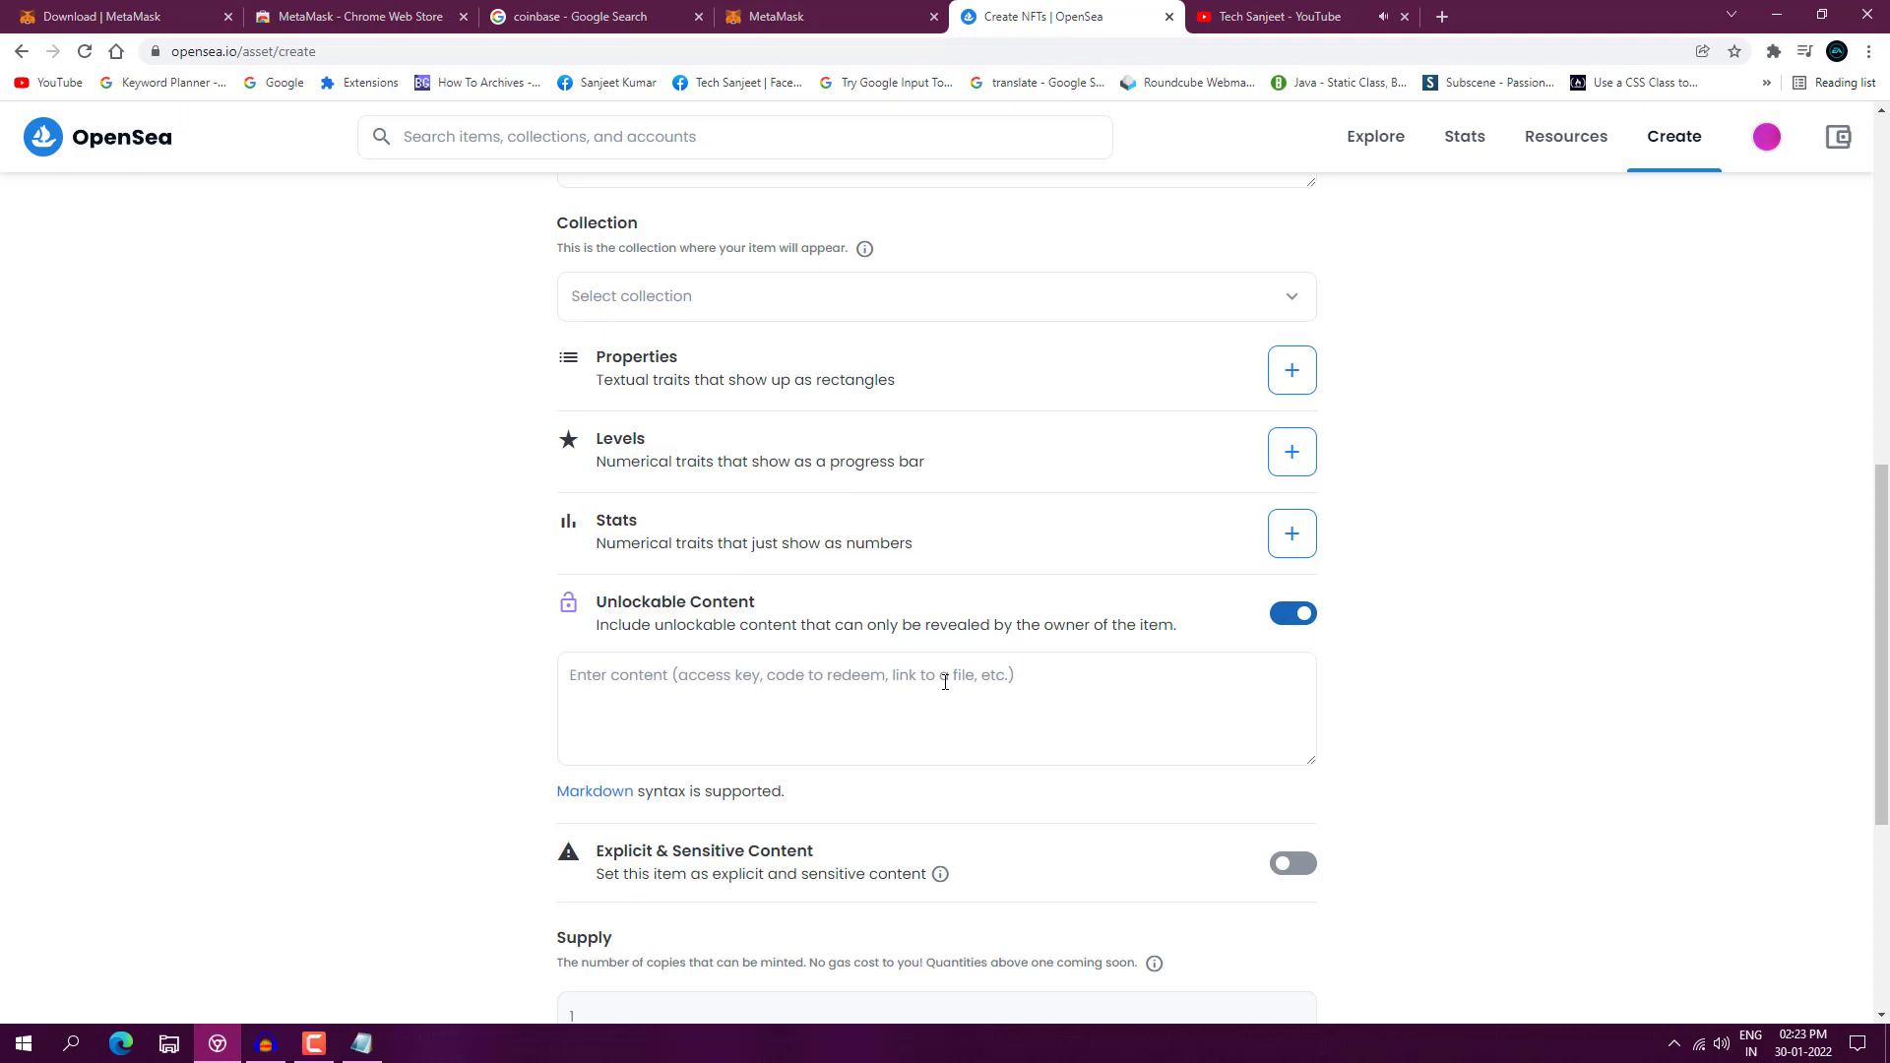
left_click(945, 682)
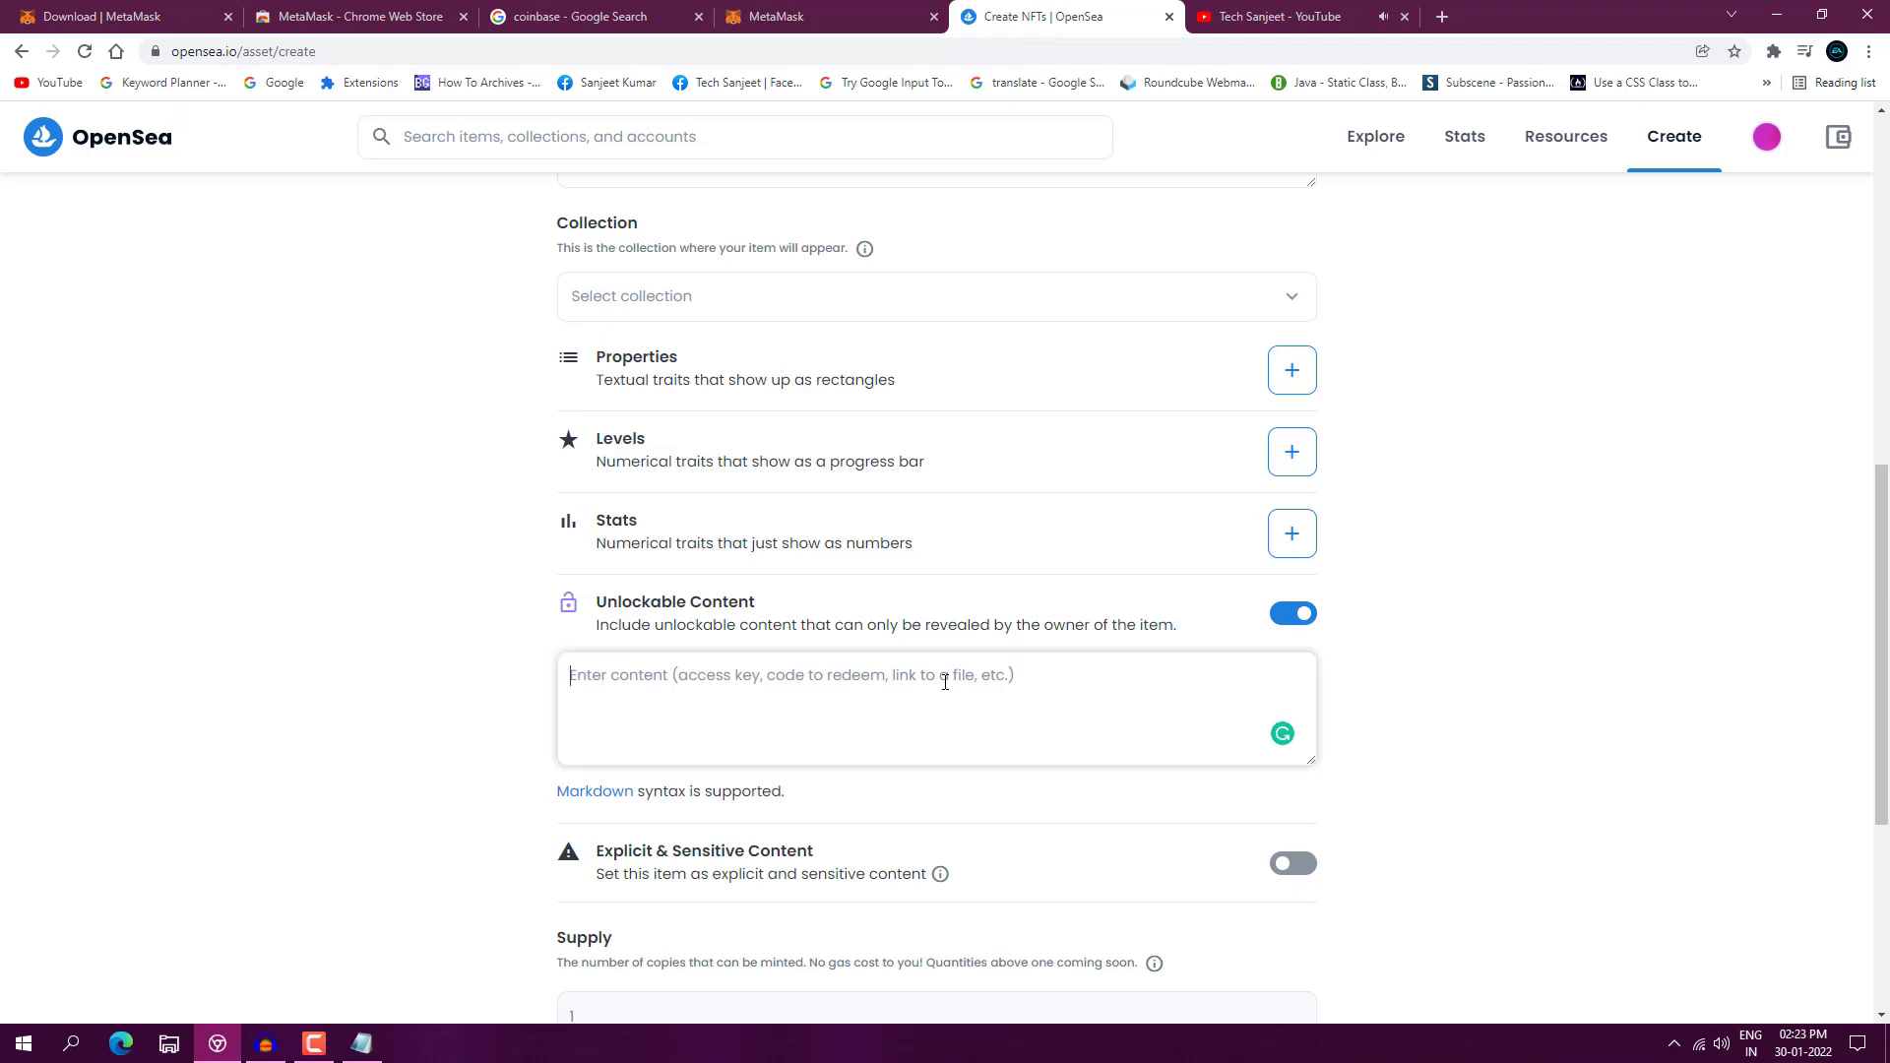
left_click(1289, 618)
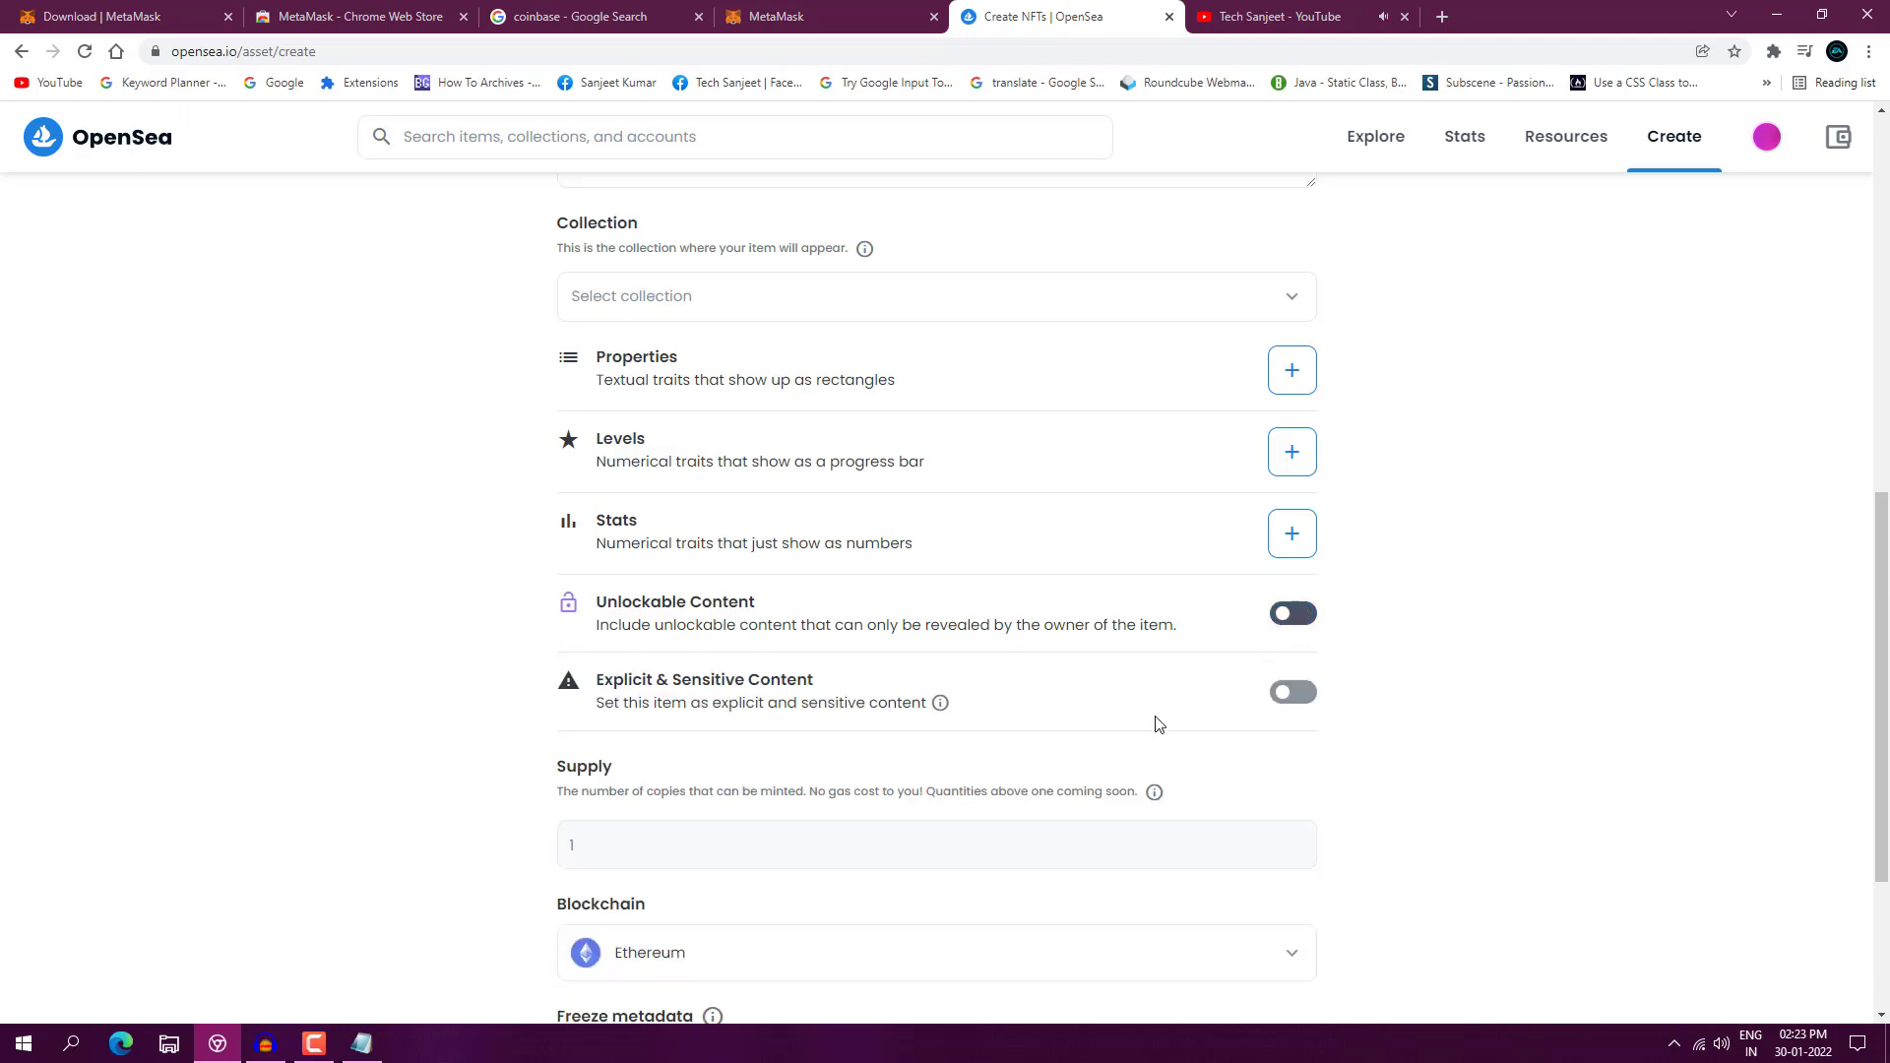
Keep Ethereum as the blockchain and create the portrait NFT.
scroll(1089, 768, "down", 3)
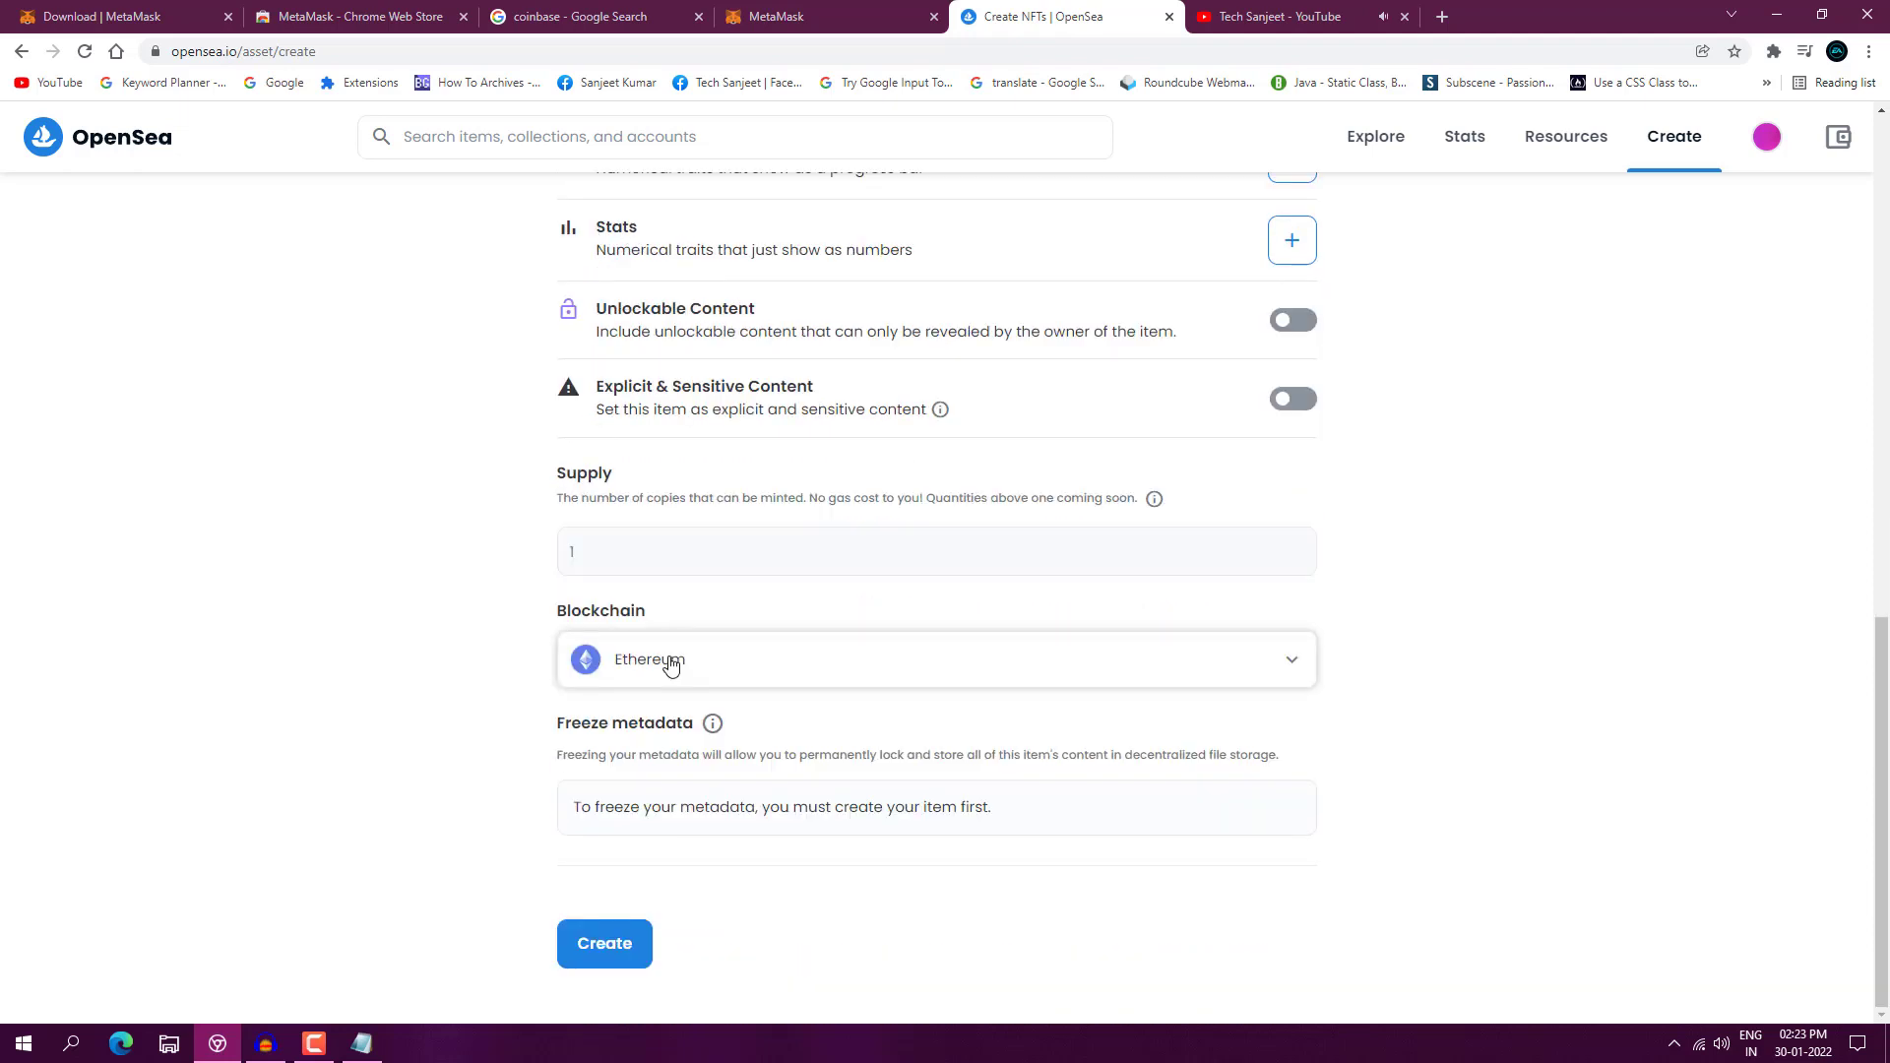
left_click(671, 665)
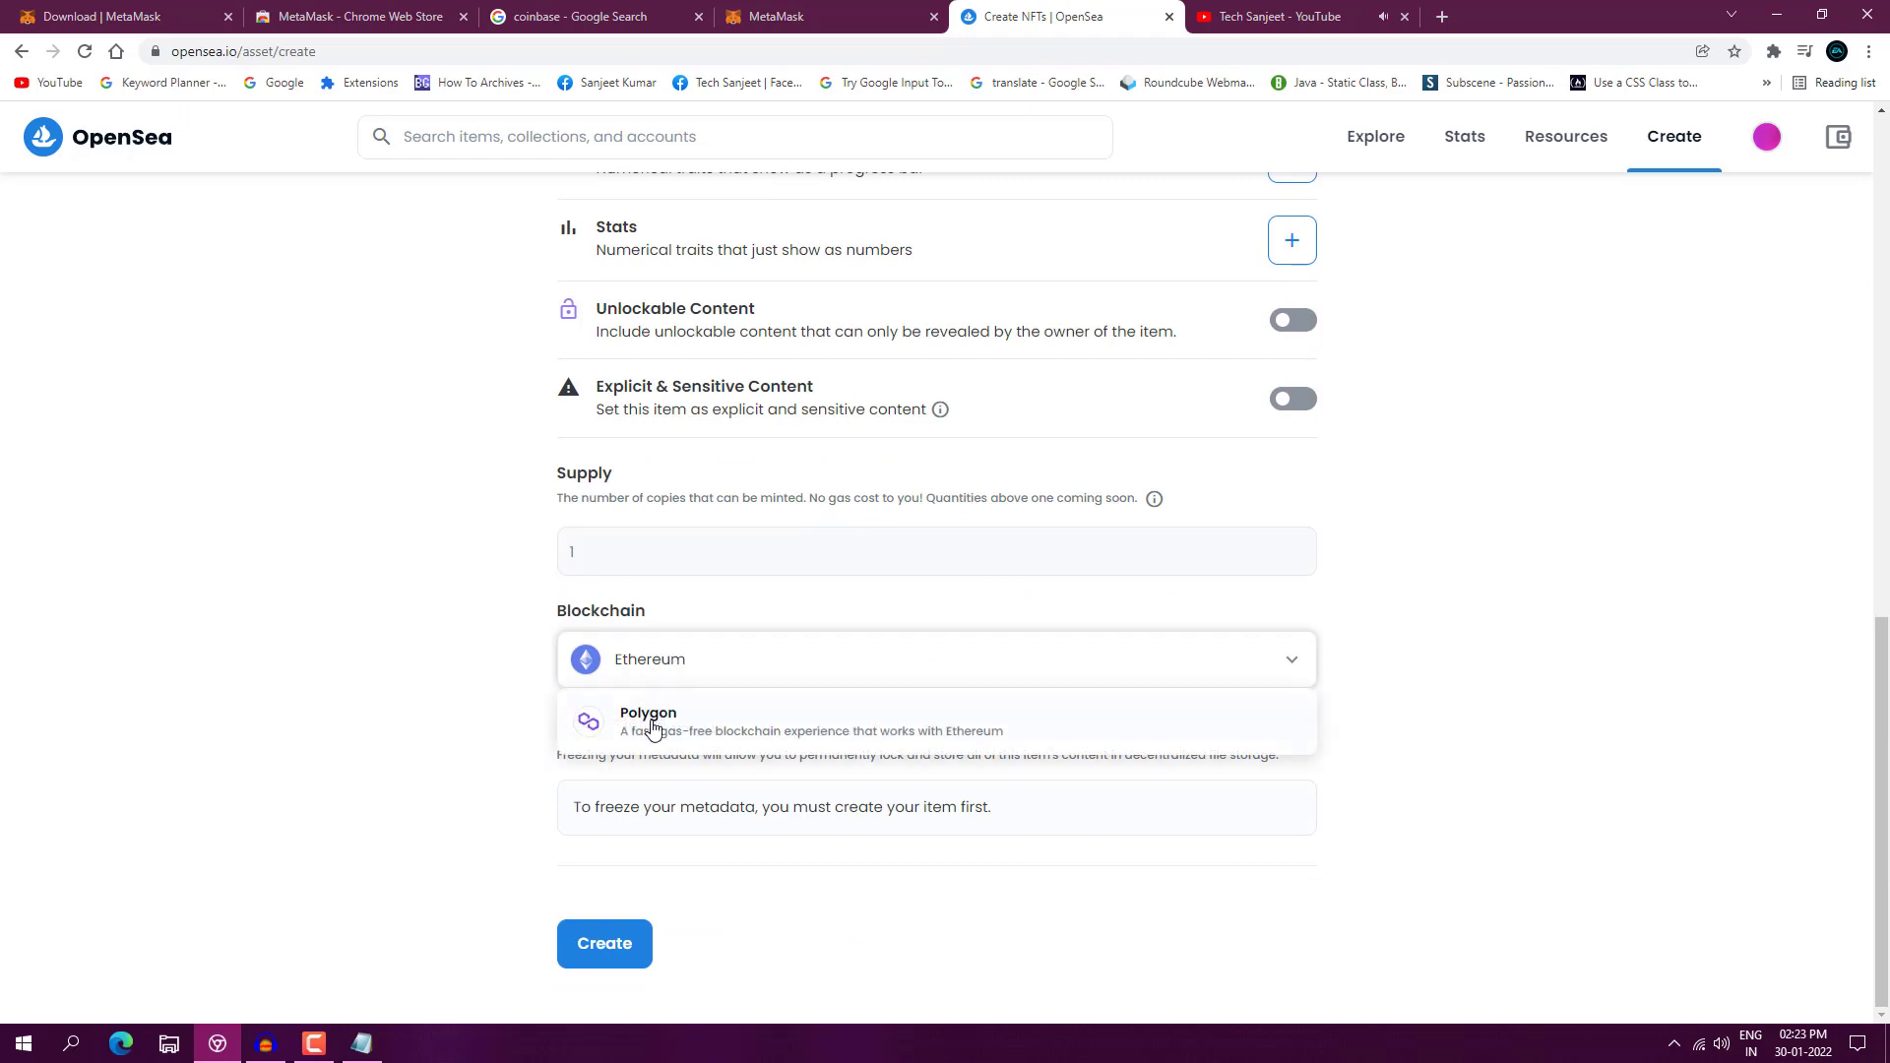
left_click(589, 682)
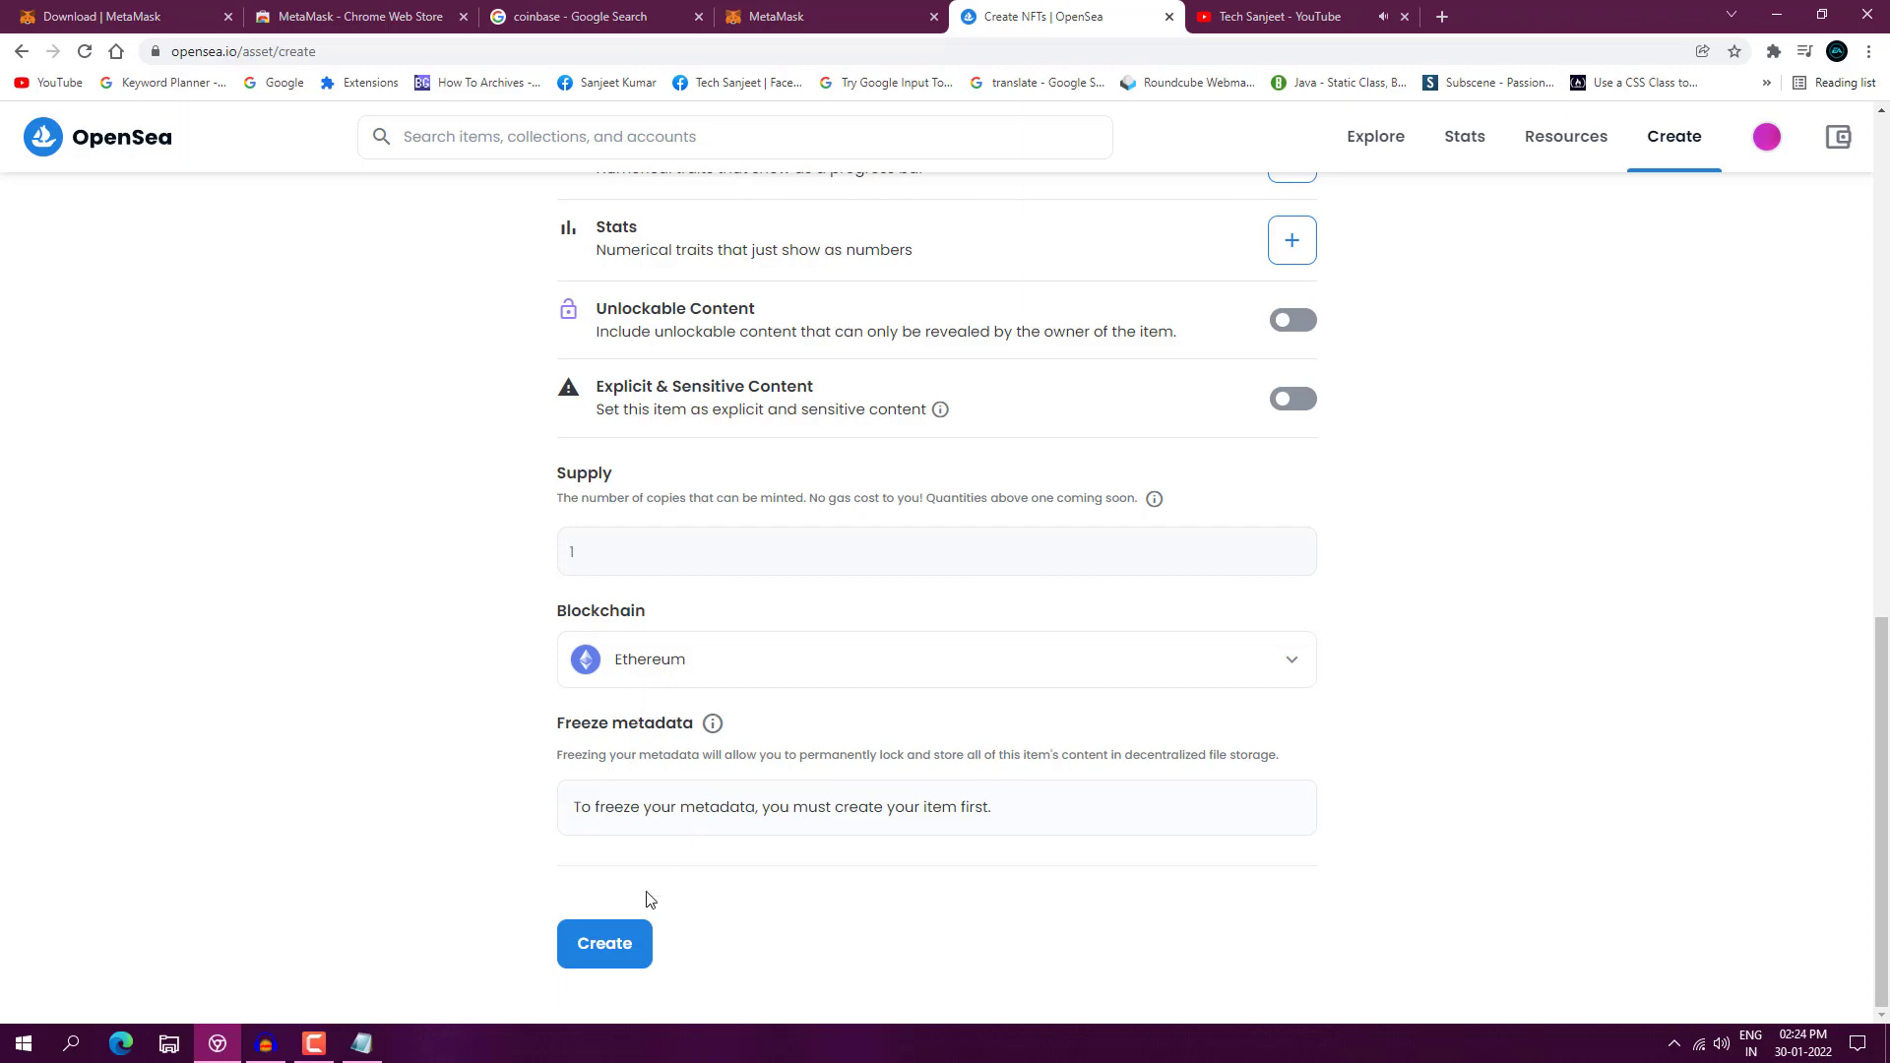
left_click(622, 950)
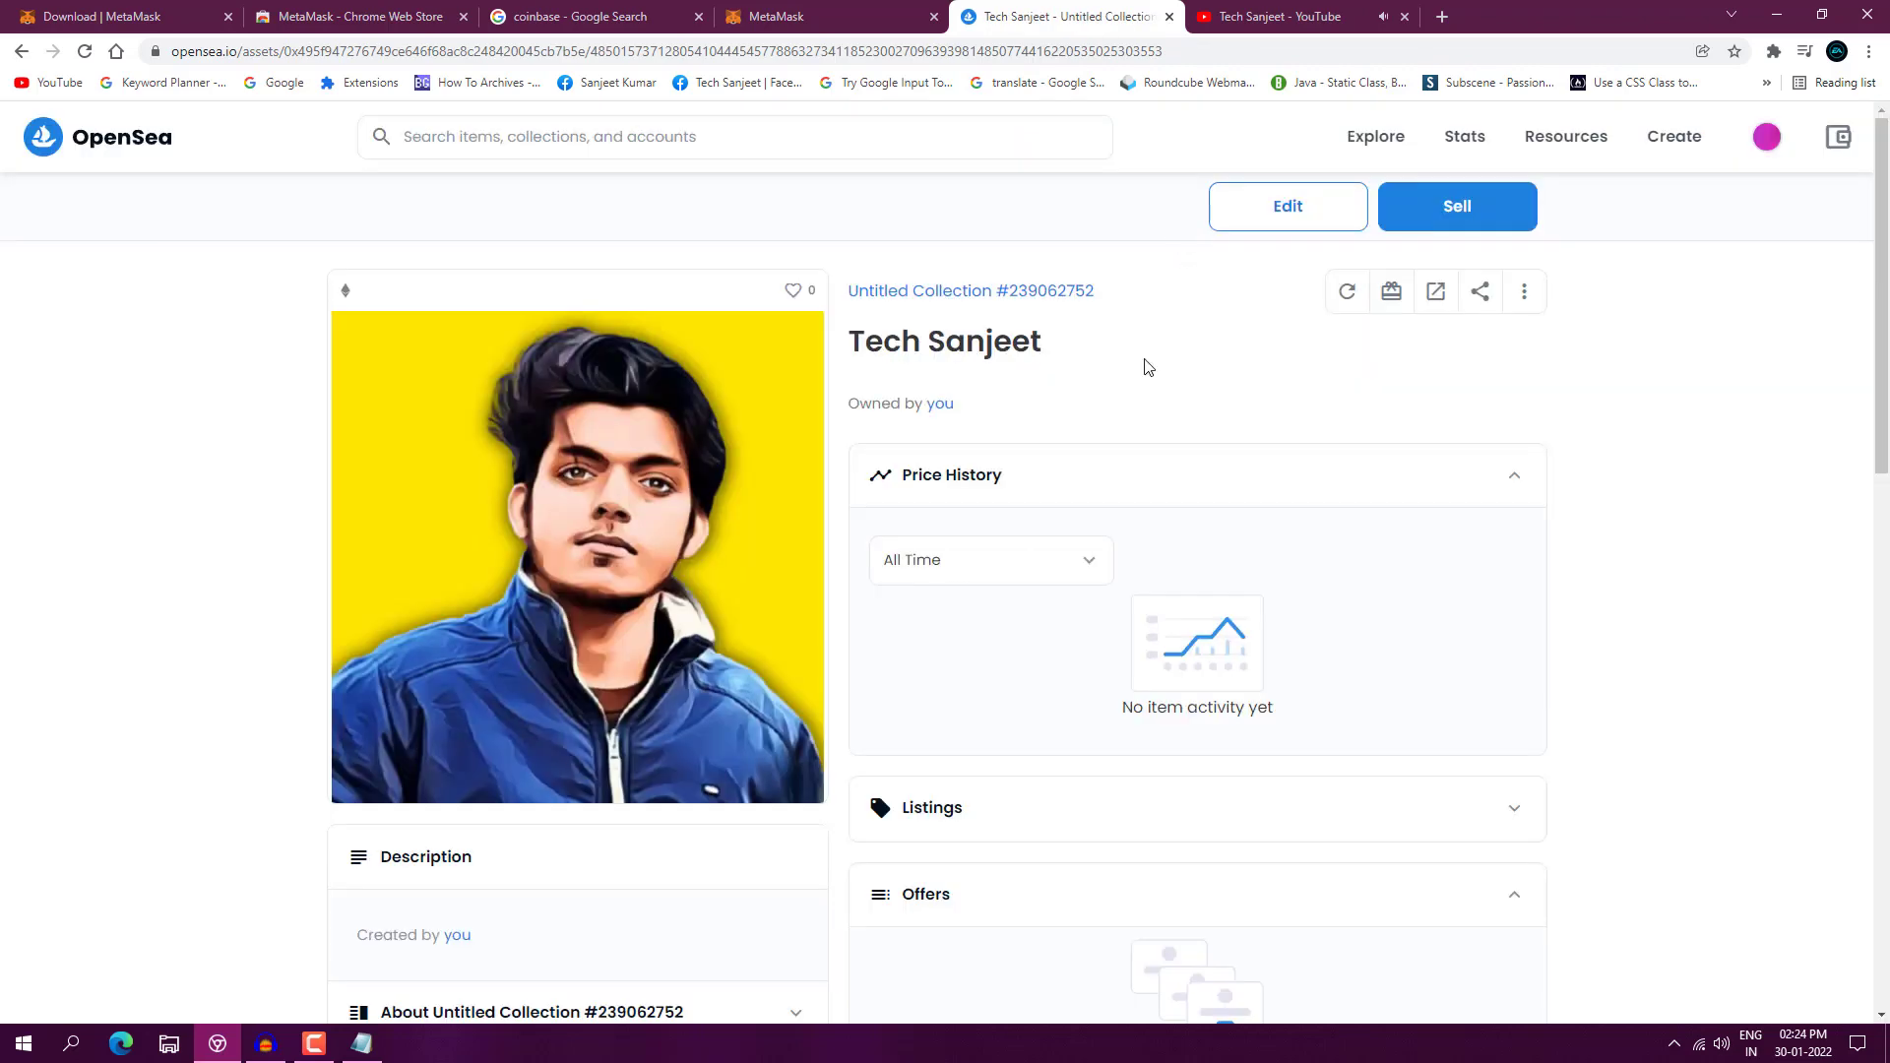
Close the 'You created' modal and check the Minted row in Item Activity.
left_click(1179, 230)
scroll(940, 531, "down", 3)
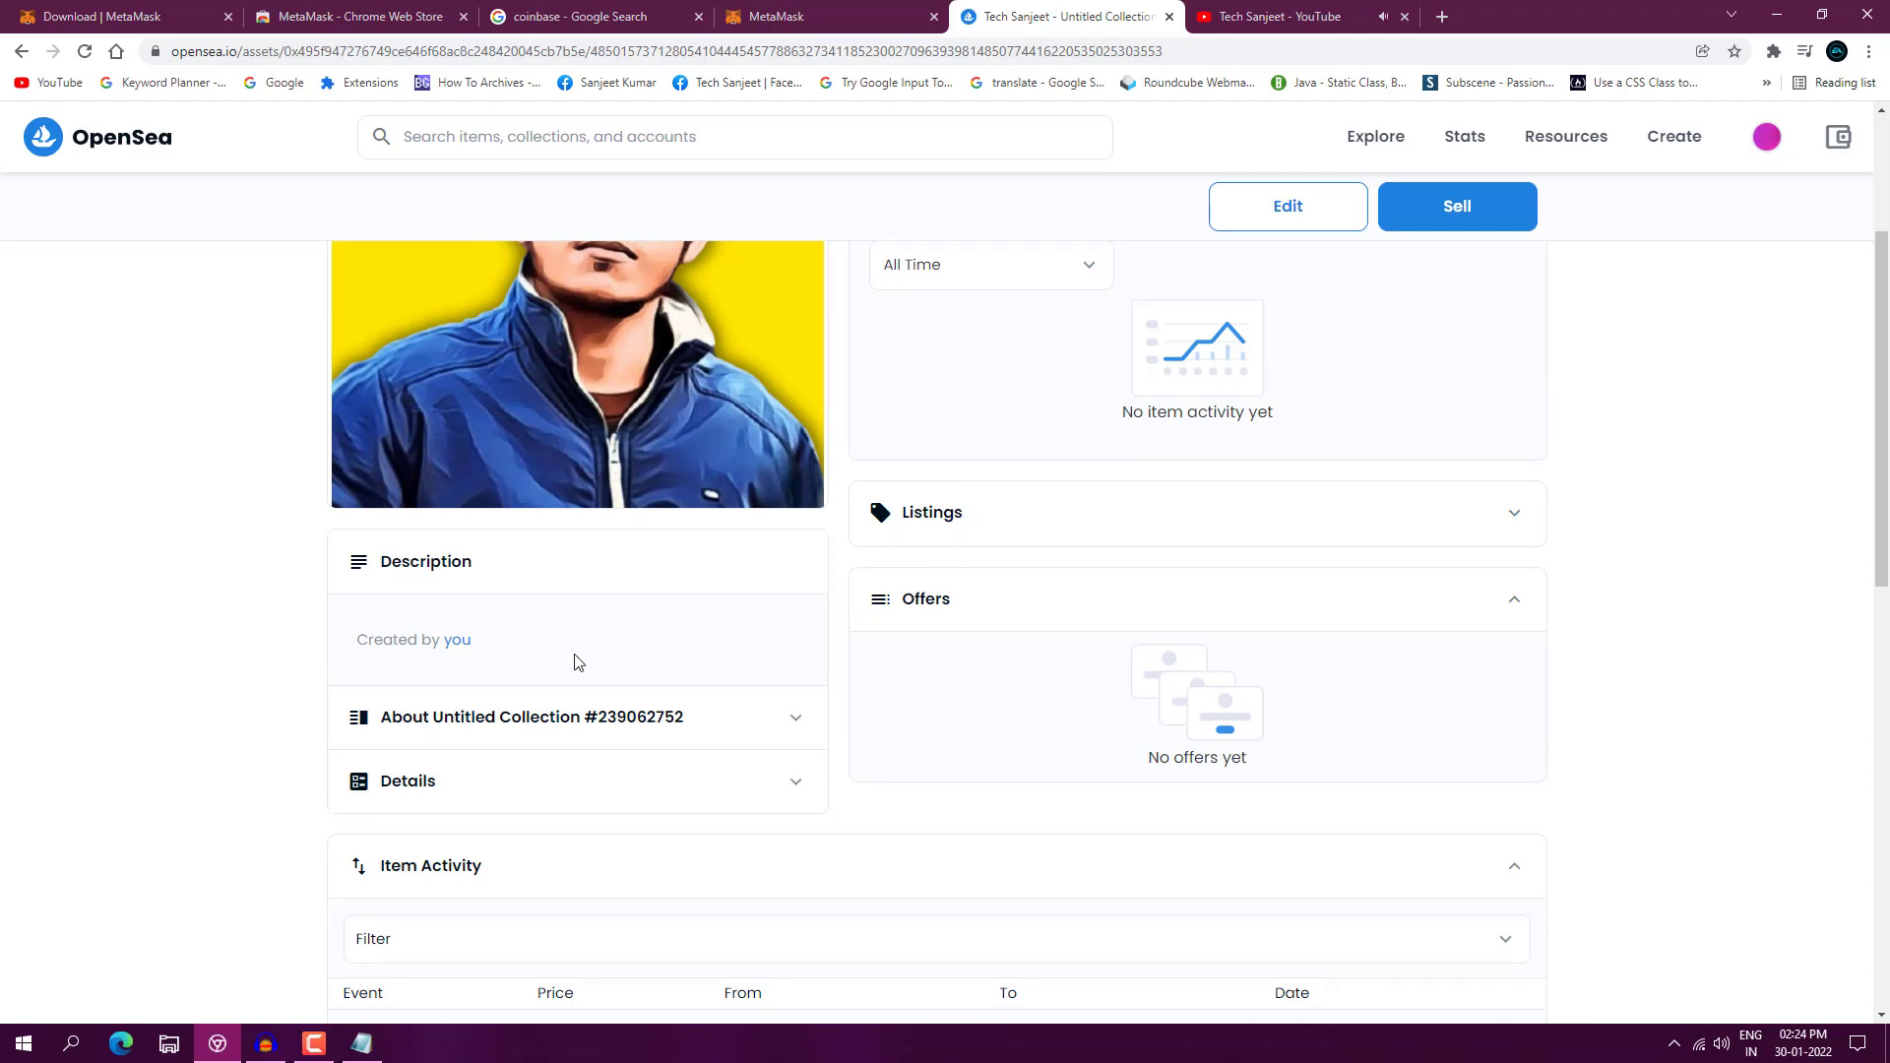
scroll(595, 659, "down", 4)
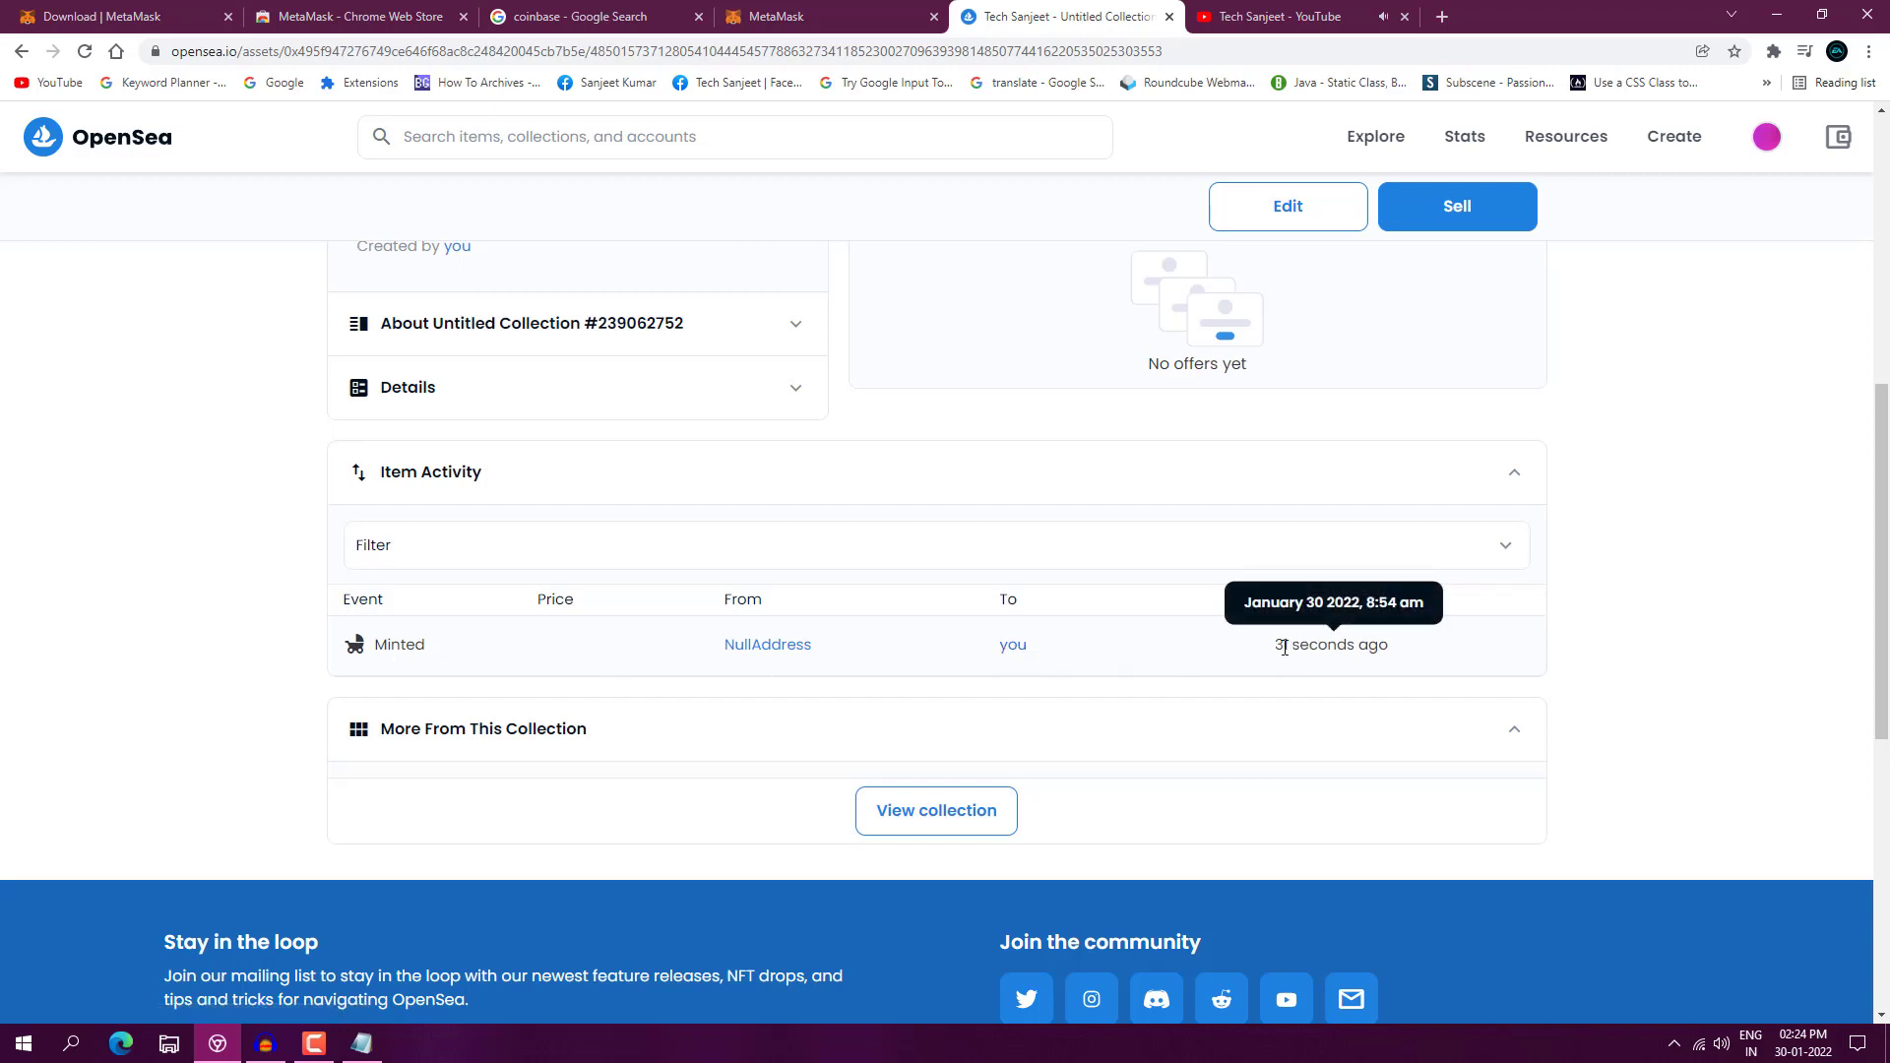
left_click_drag(425, 645, 385, 647)
left_click(389, 648)
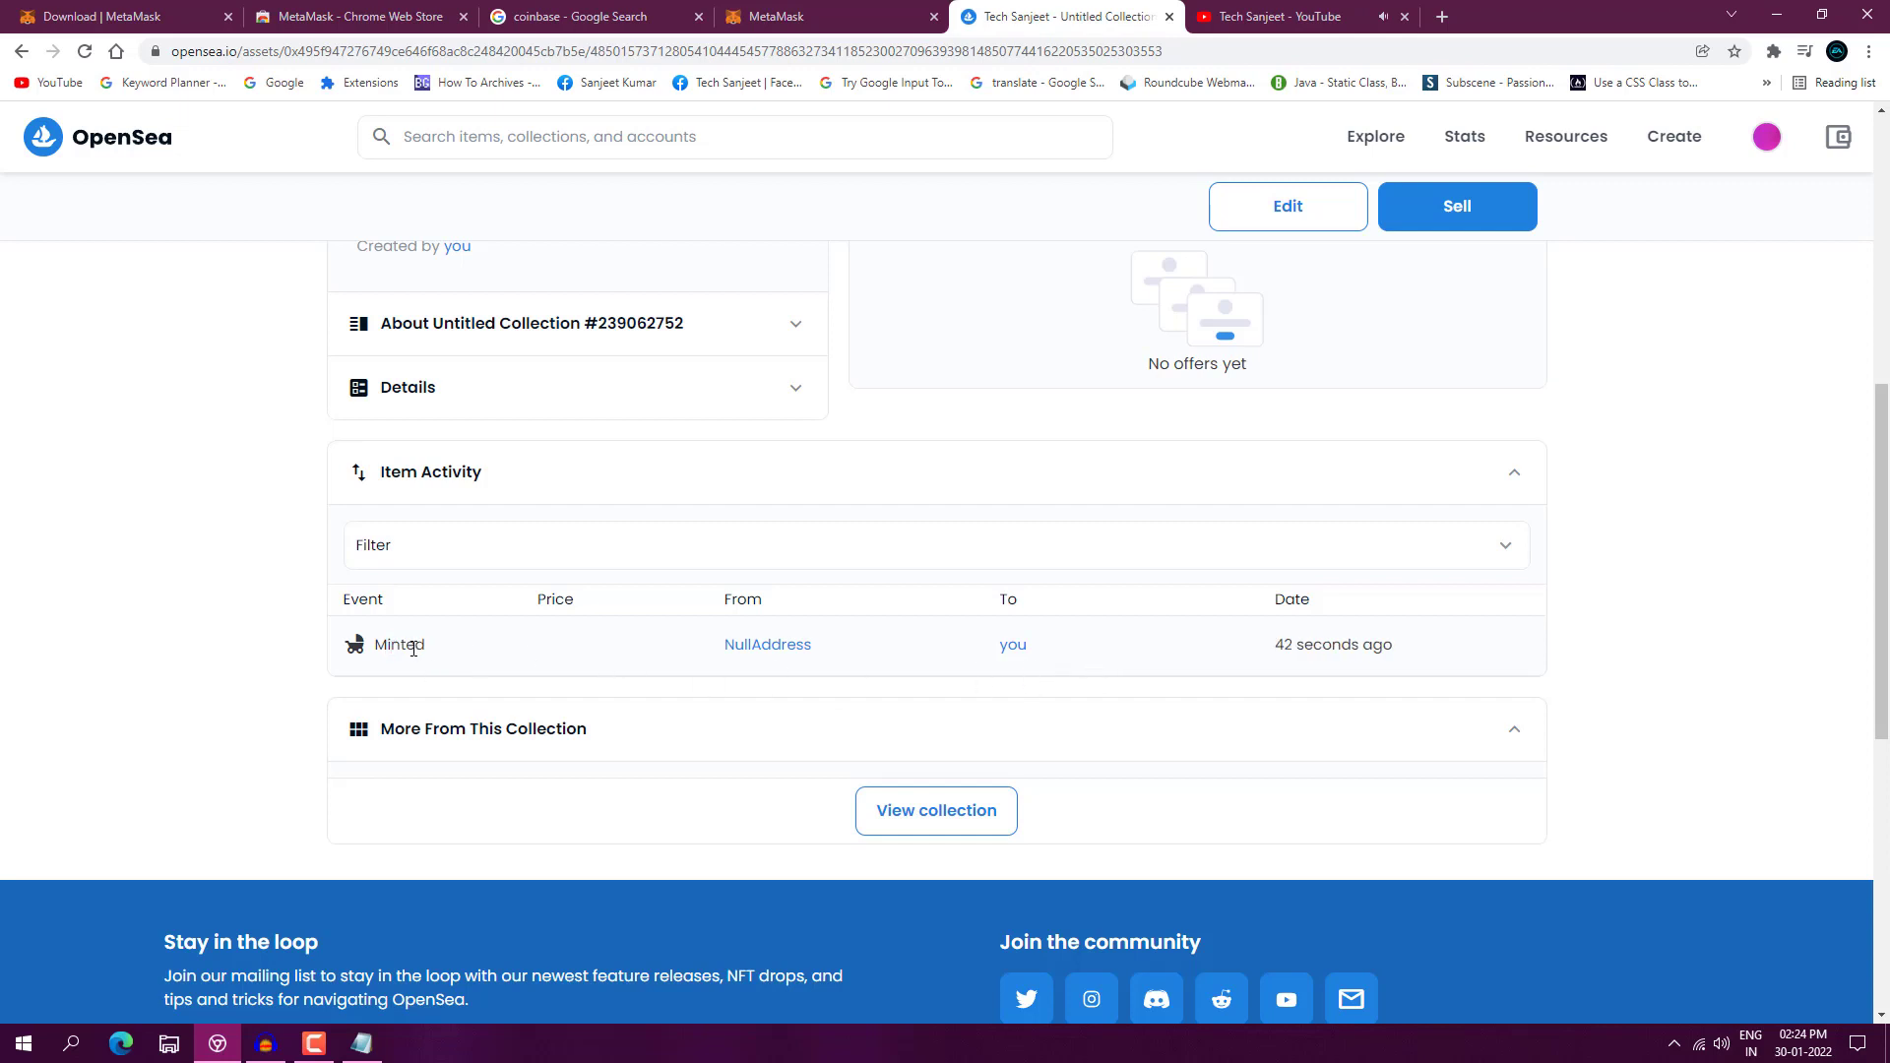
scroll(1463, 225, "up", 7)
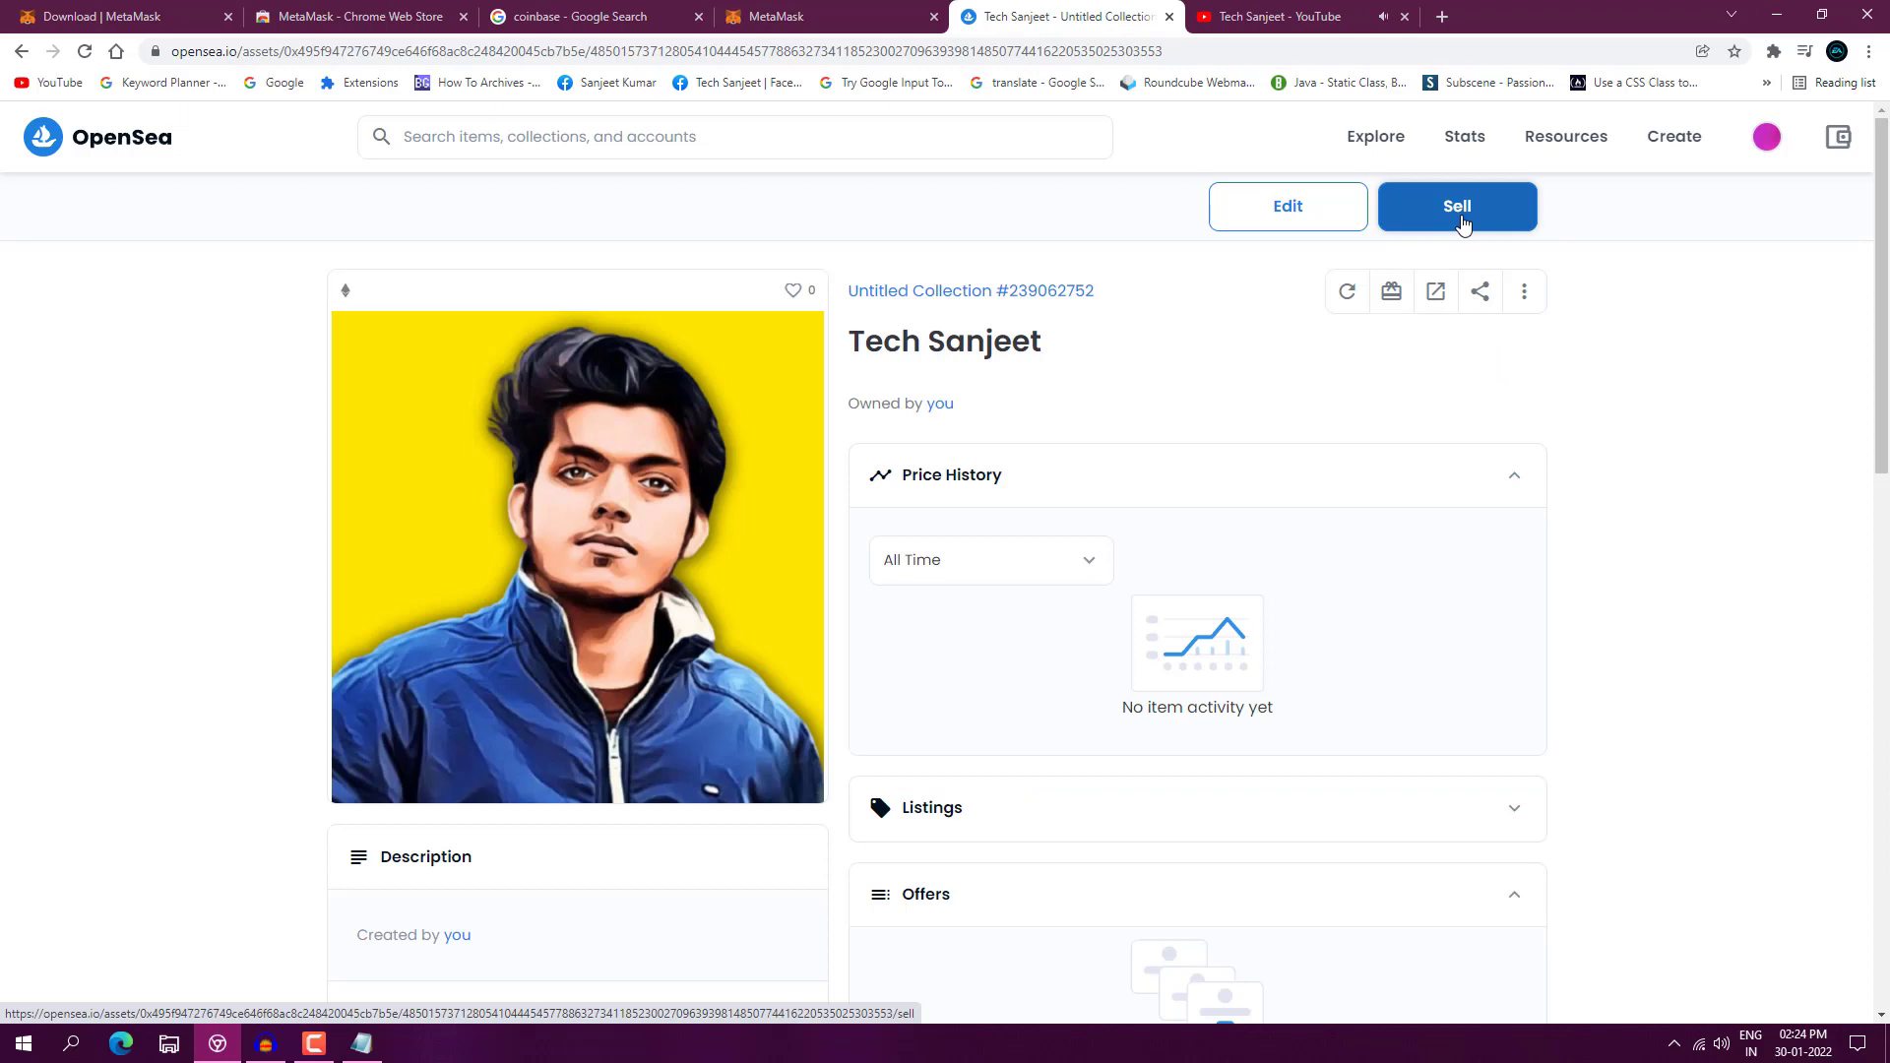
Open the Sell form and change the price from 0.002 to 0.001 ETH.
left_click(1459, 222)
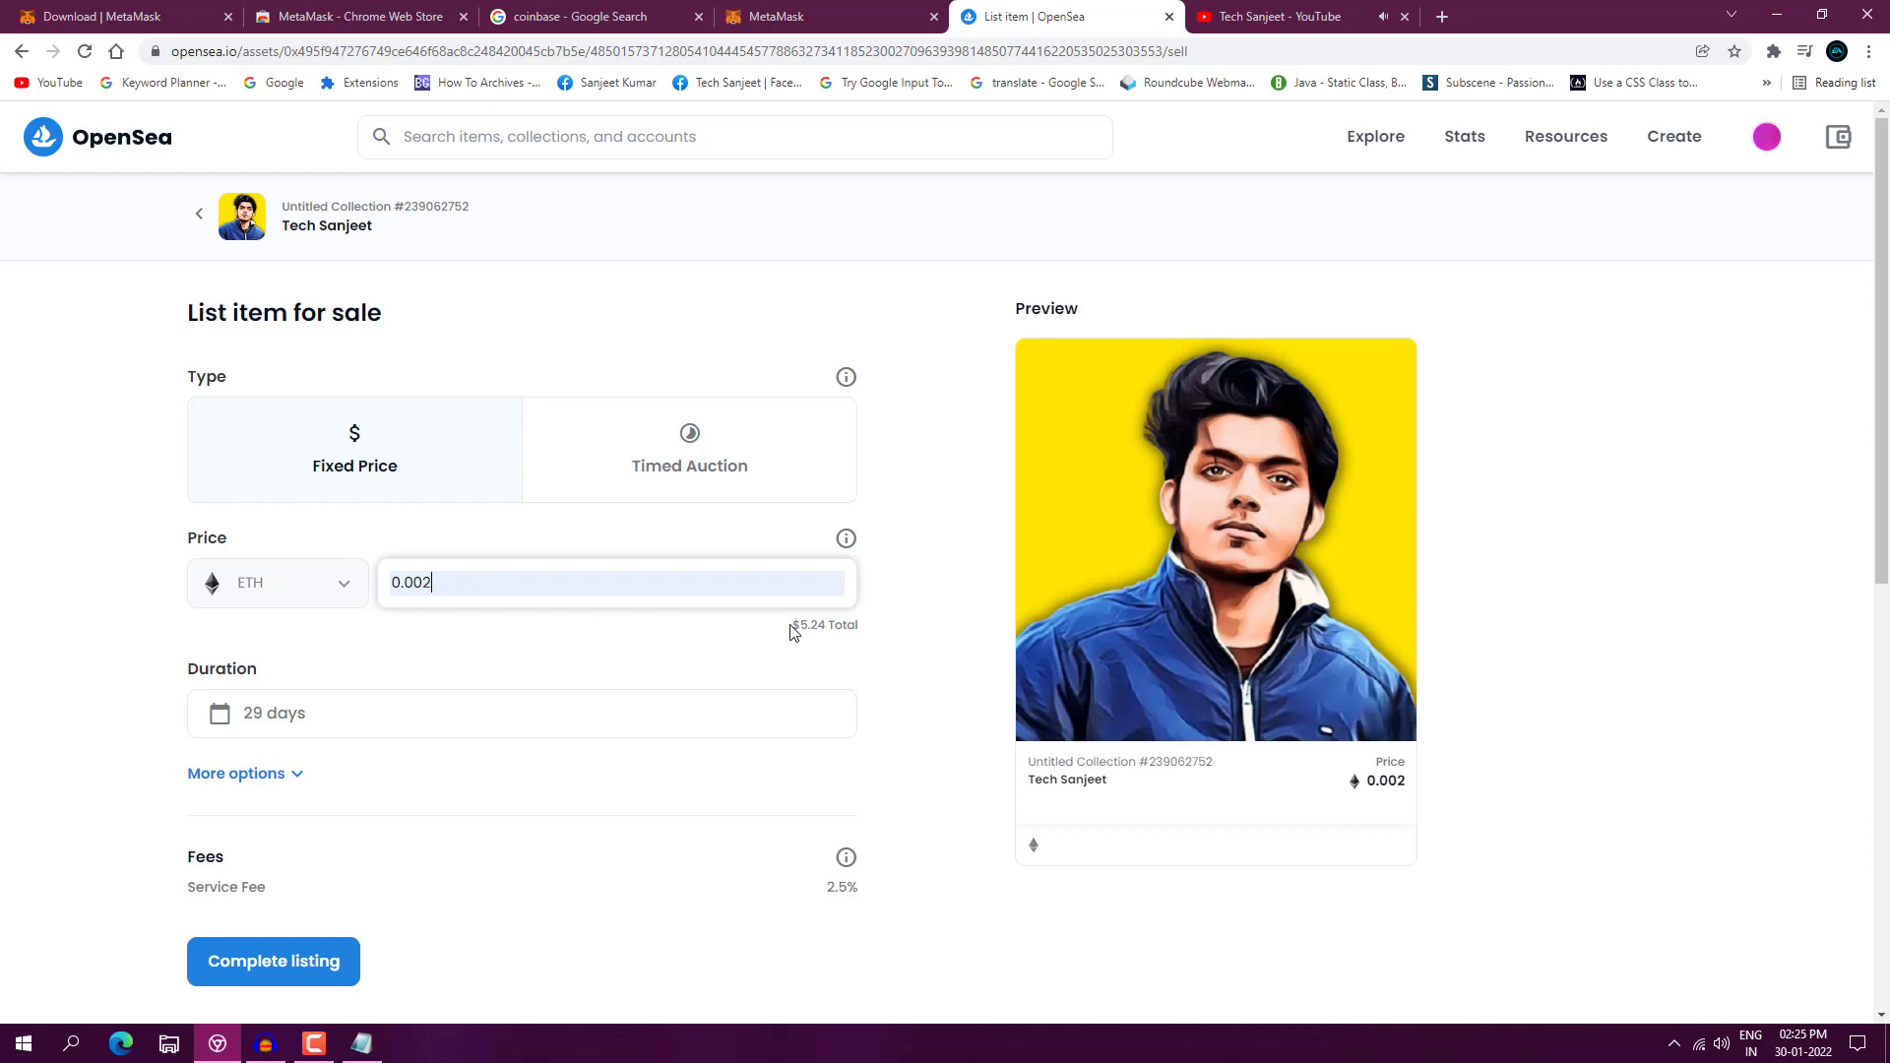
left_click_drag(794, 628, 858, 626)
double_click(411, 581)
type("1")
left_click_drag(783, 624, 806, 626)
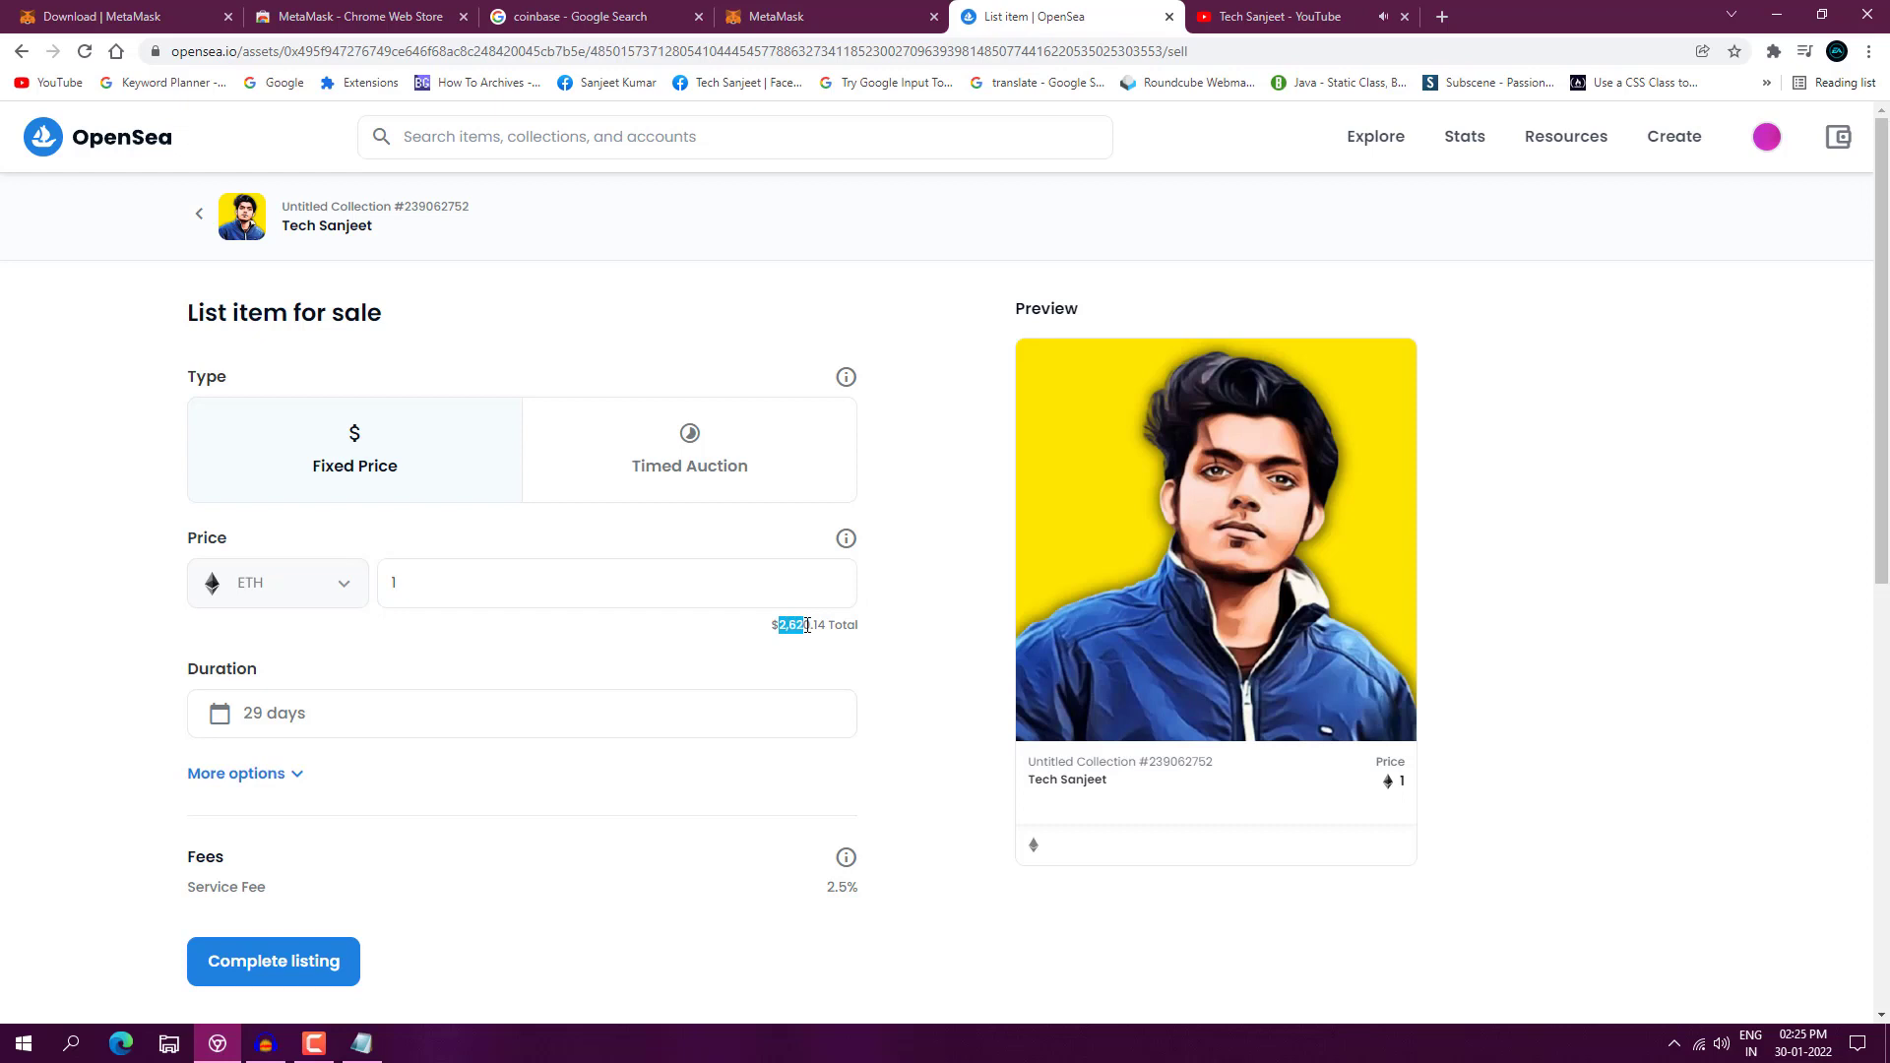
left_click(480, 584)
key("BackSpace")
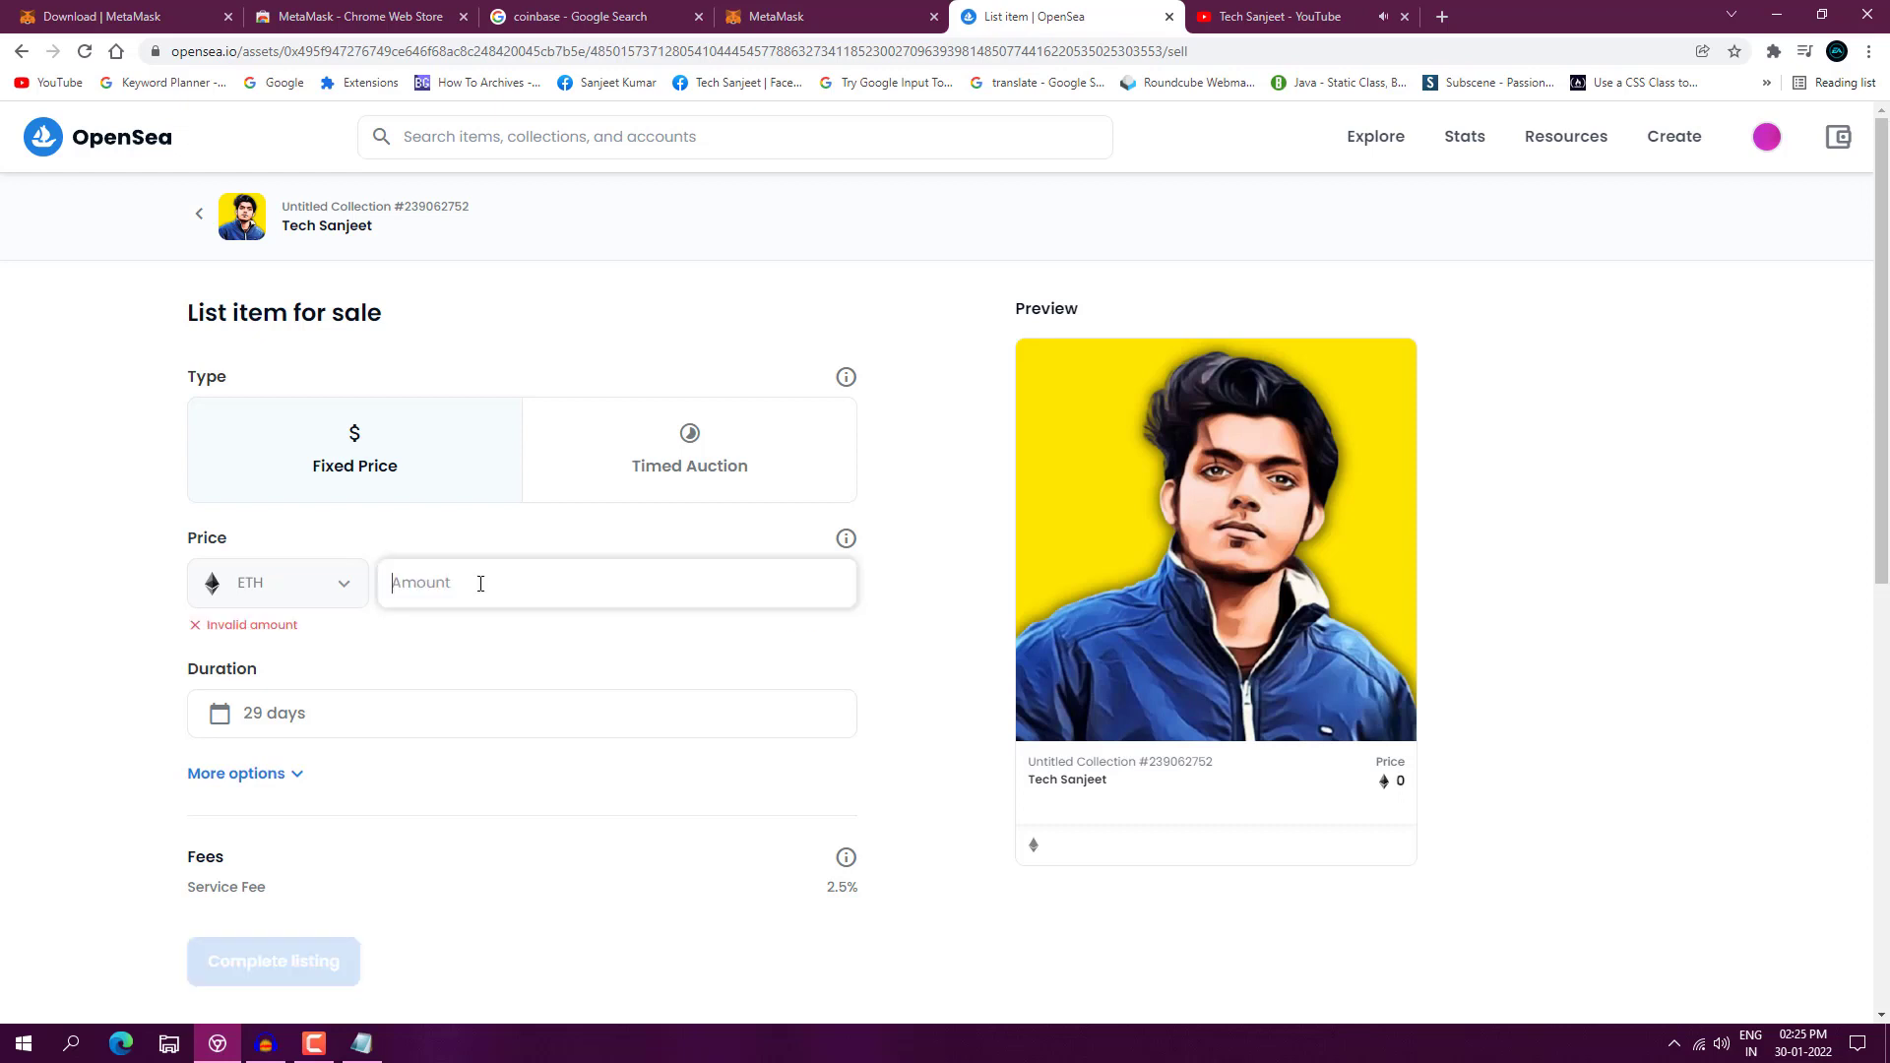
type("0.001")
Review the 2.5% service fee and complete the 0.001 ETH listing.
scroll(512, 610, "down", 1)
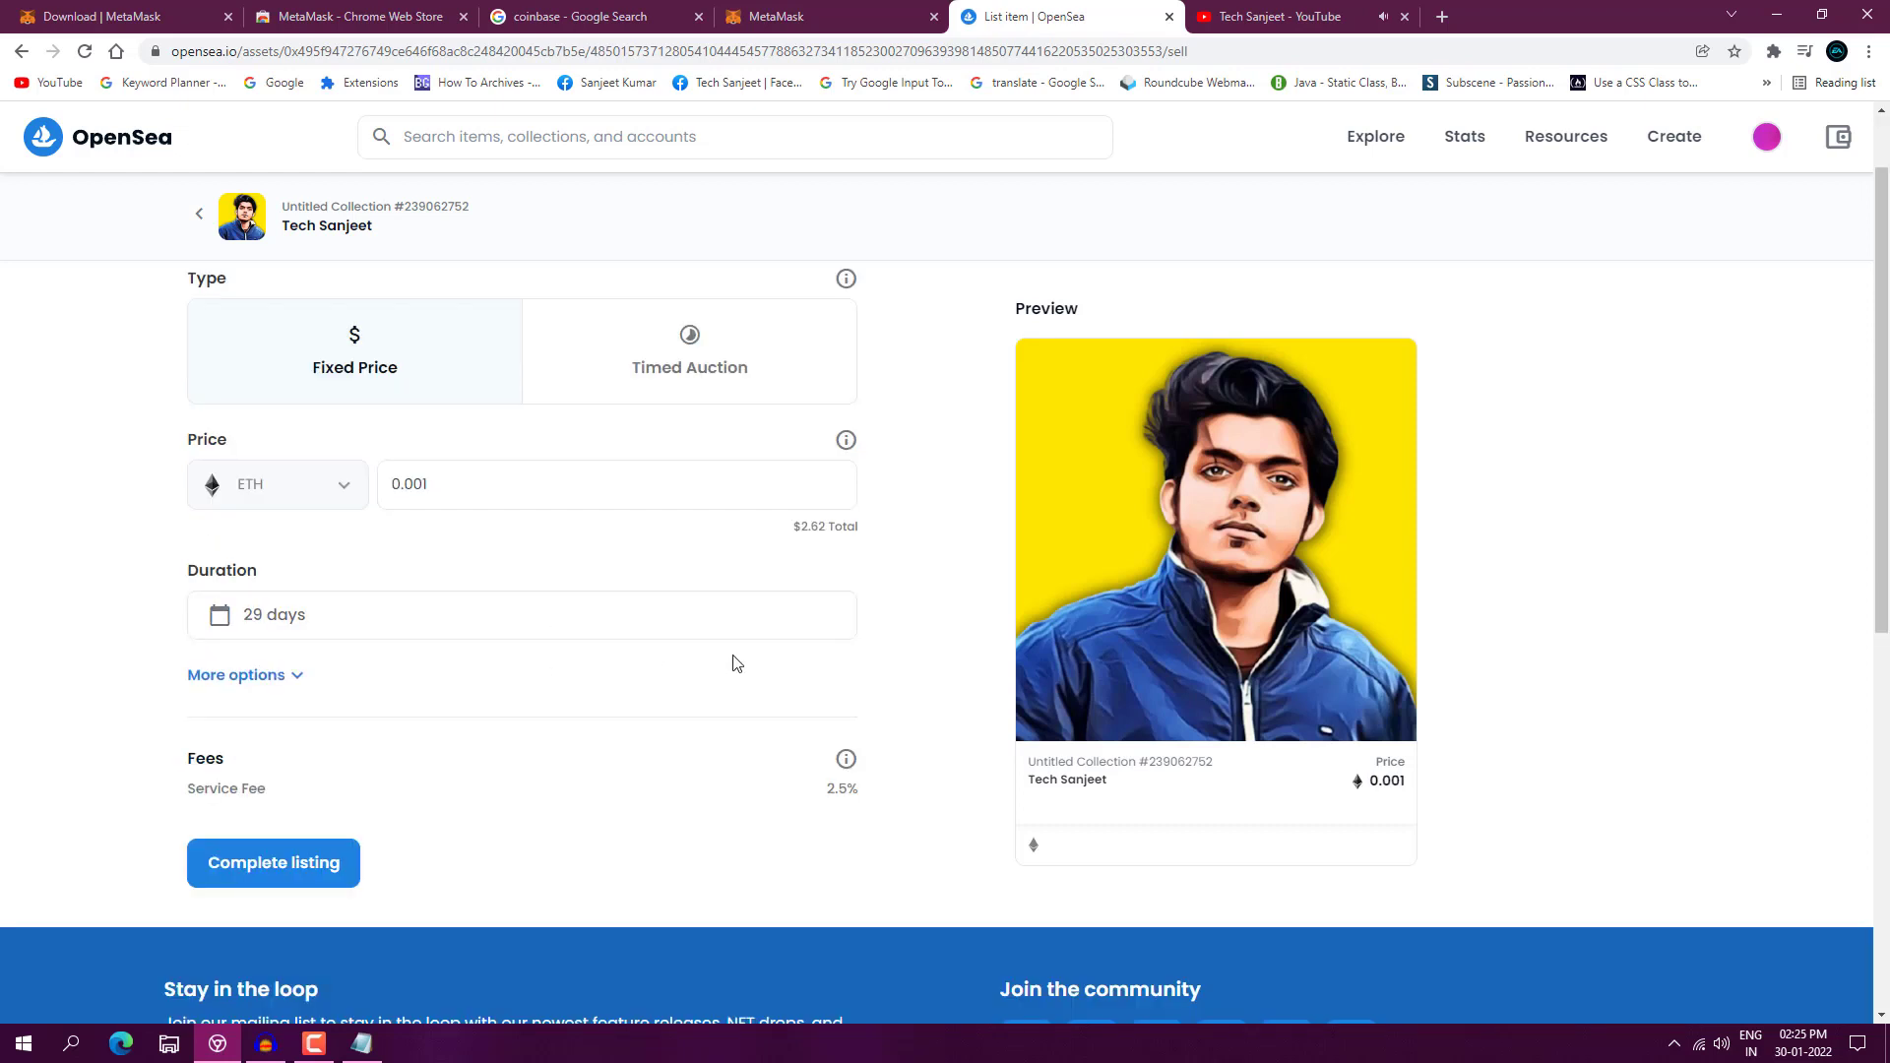
scroll(734, 640, "down", 1)
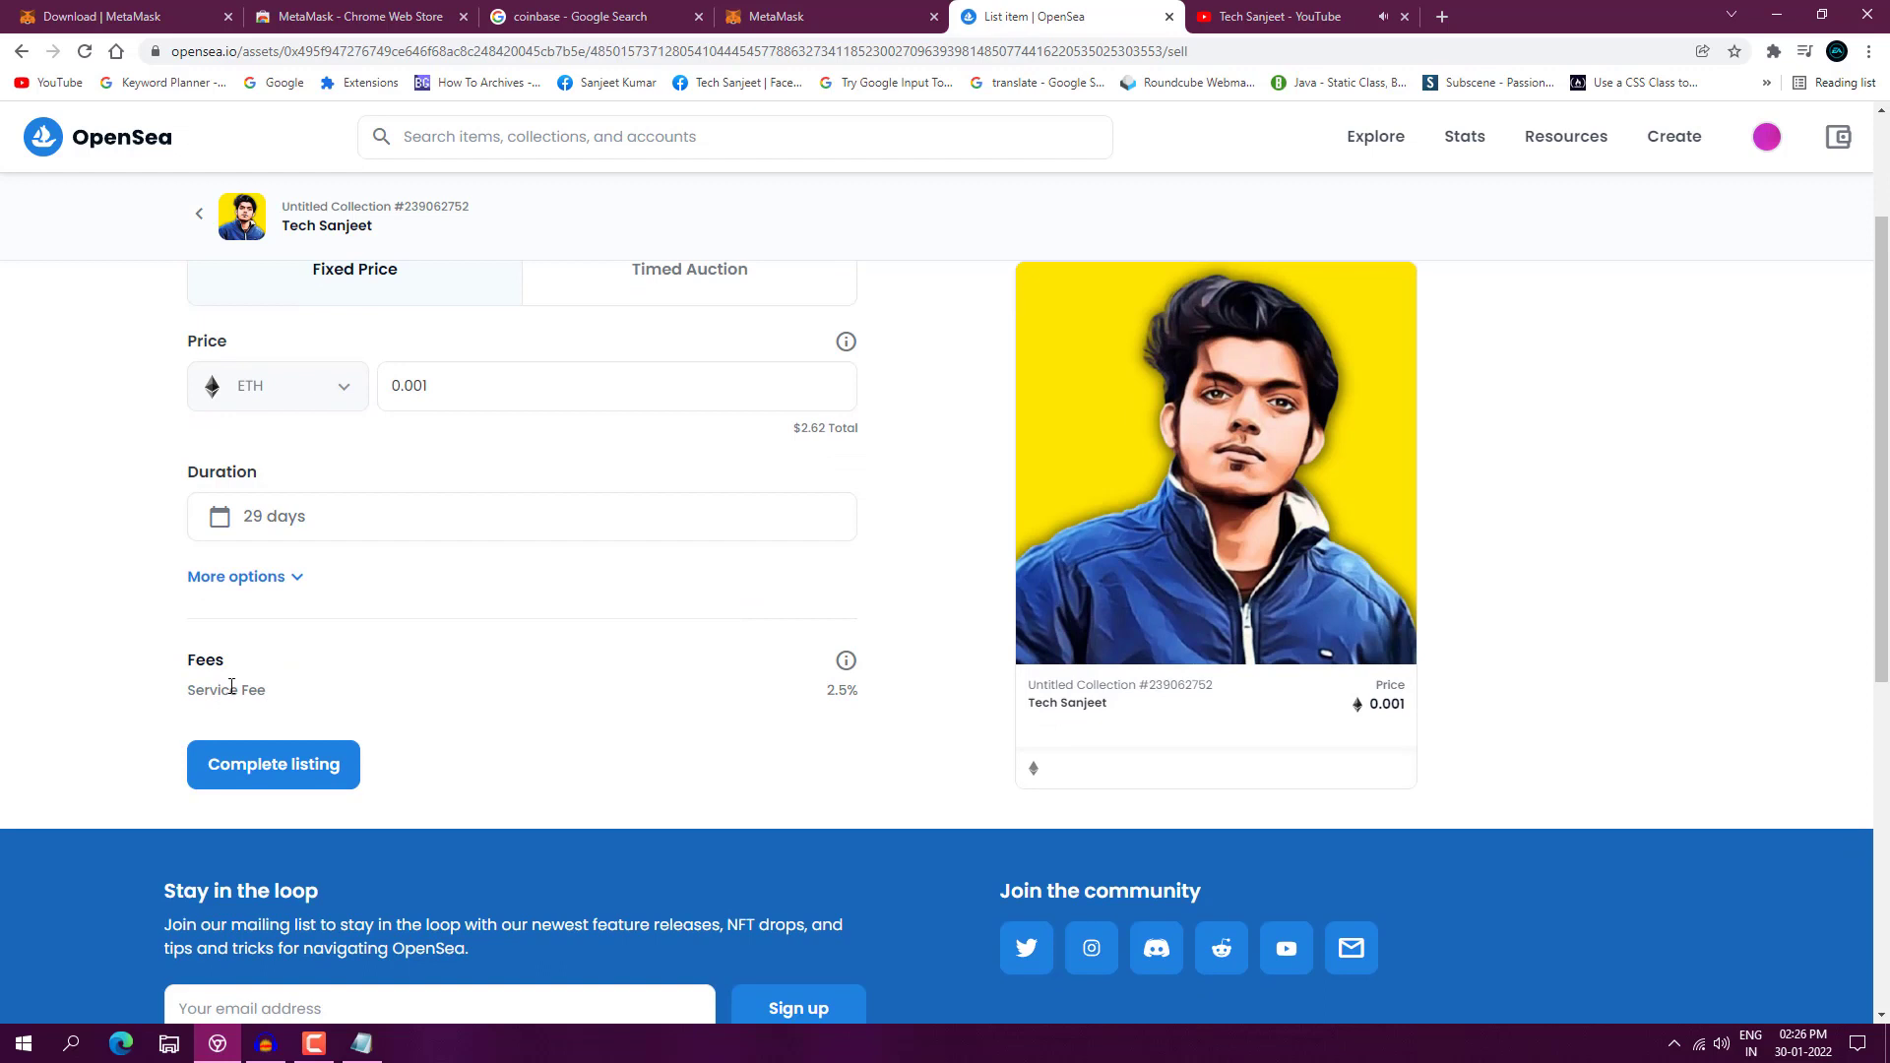
left_click_drag(199, 690, 295, 687)
left_click(308, 684)
left_click_drag(829, 694, 859, 694)
scroll(860, 700, "down", 2)
left_click(335, 583)
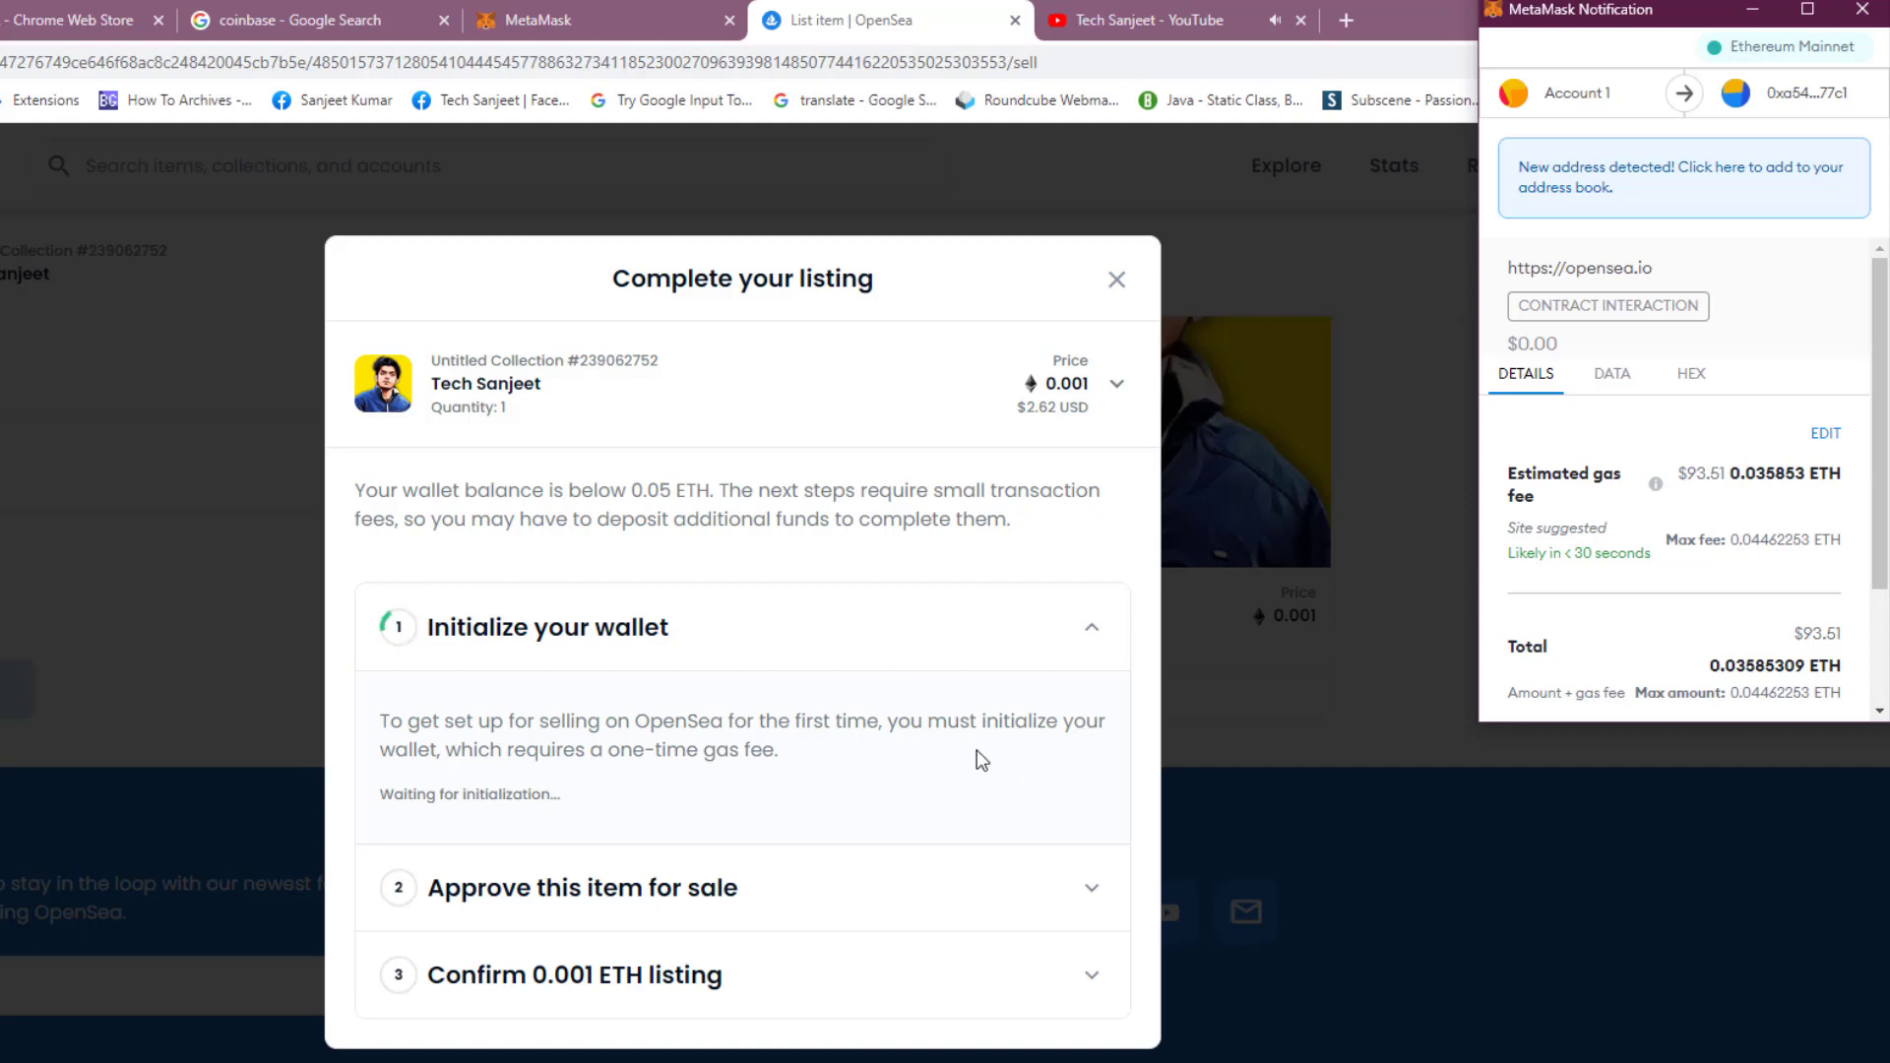
Reject the wallet initialization transaction flagged for insufficient funds, returning to the 0.001 ETH sale form.
scroll(1610, 598, "down", 3)
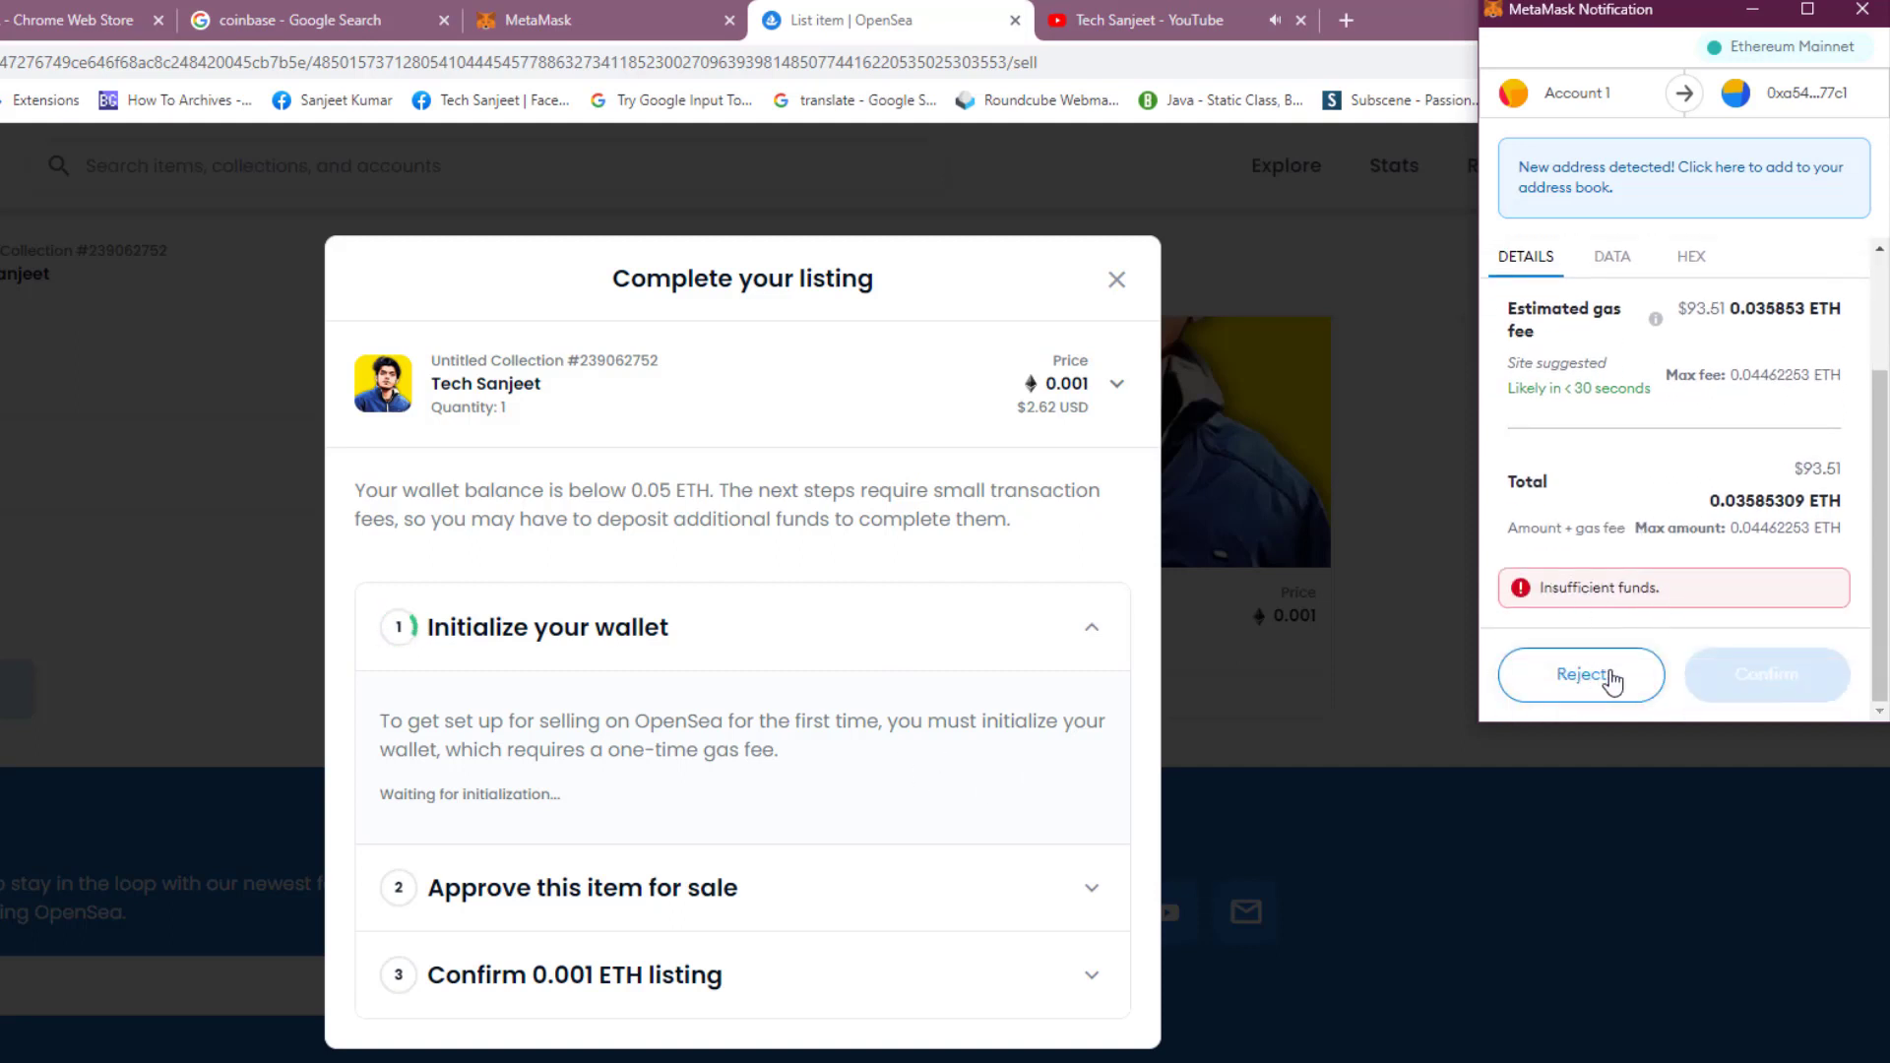
scroll(1626, 619, "up", 1)
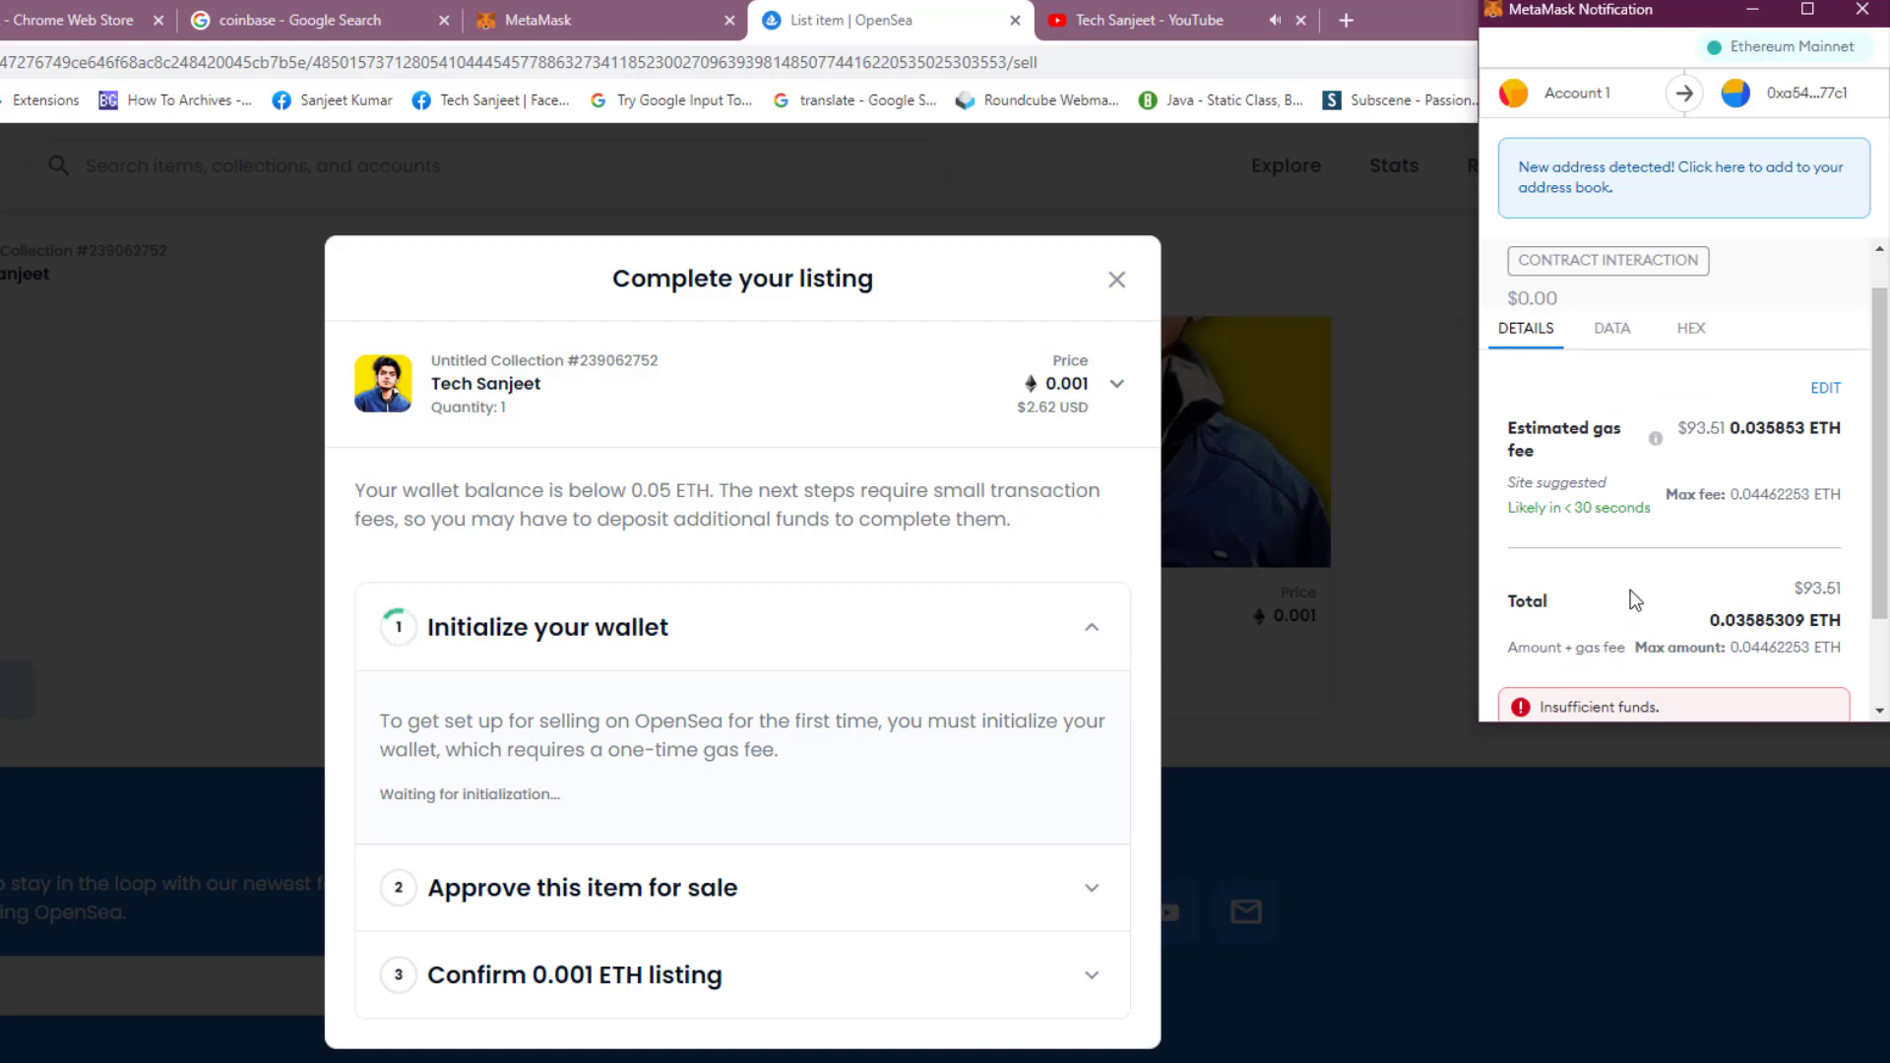
scroll(1673, 630, "down", 1)
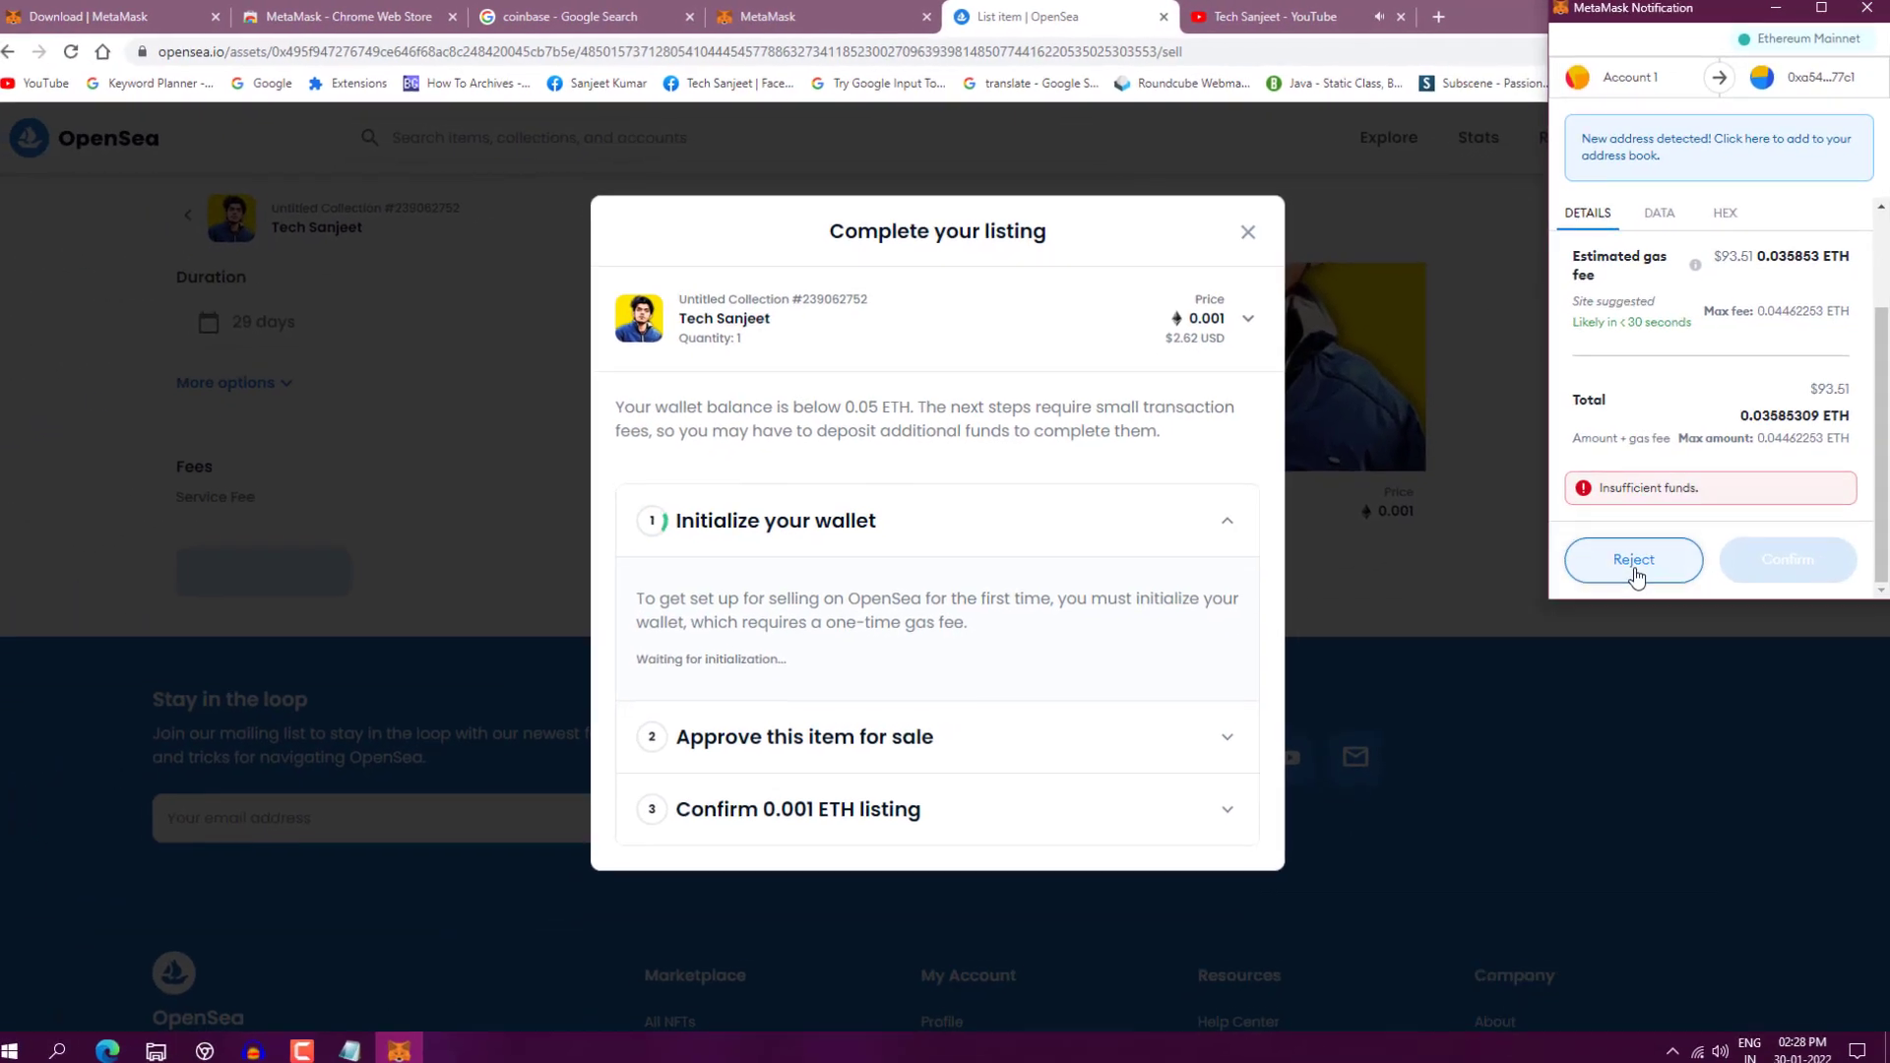
left_click(1595, 682)
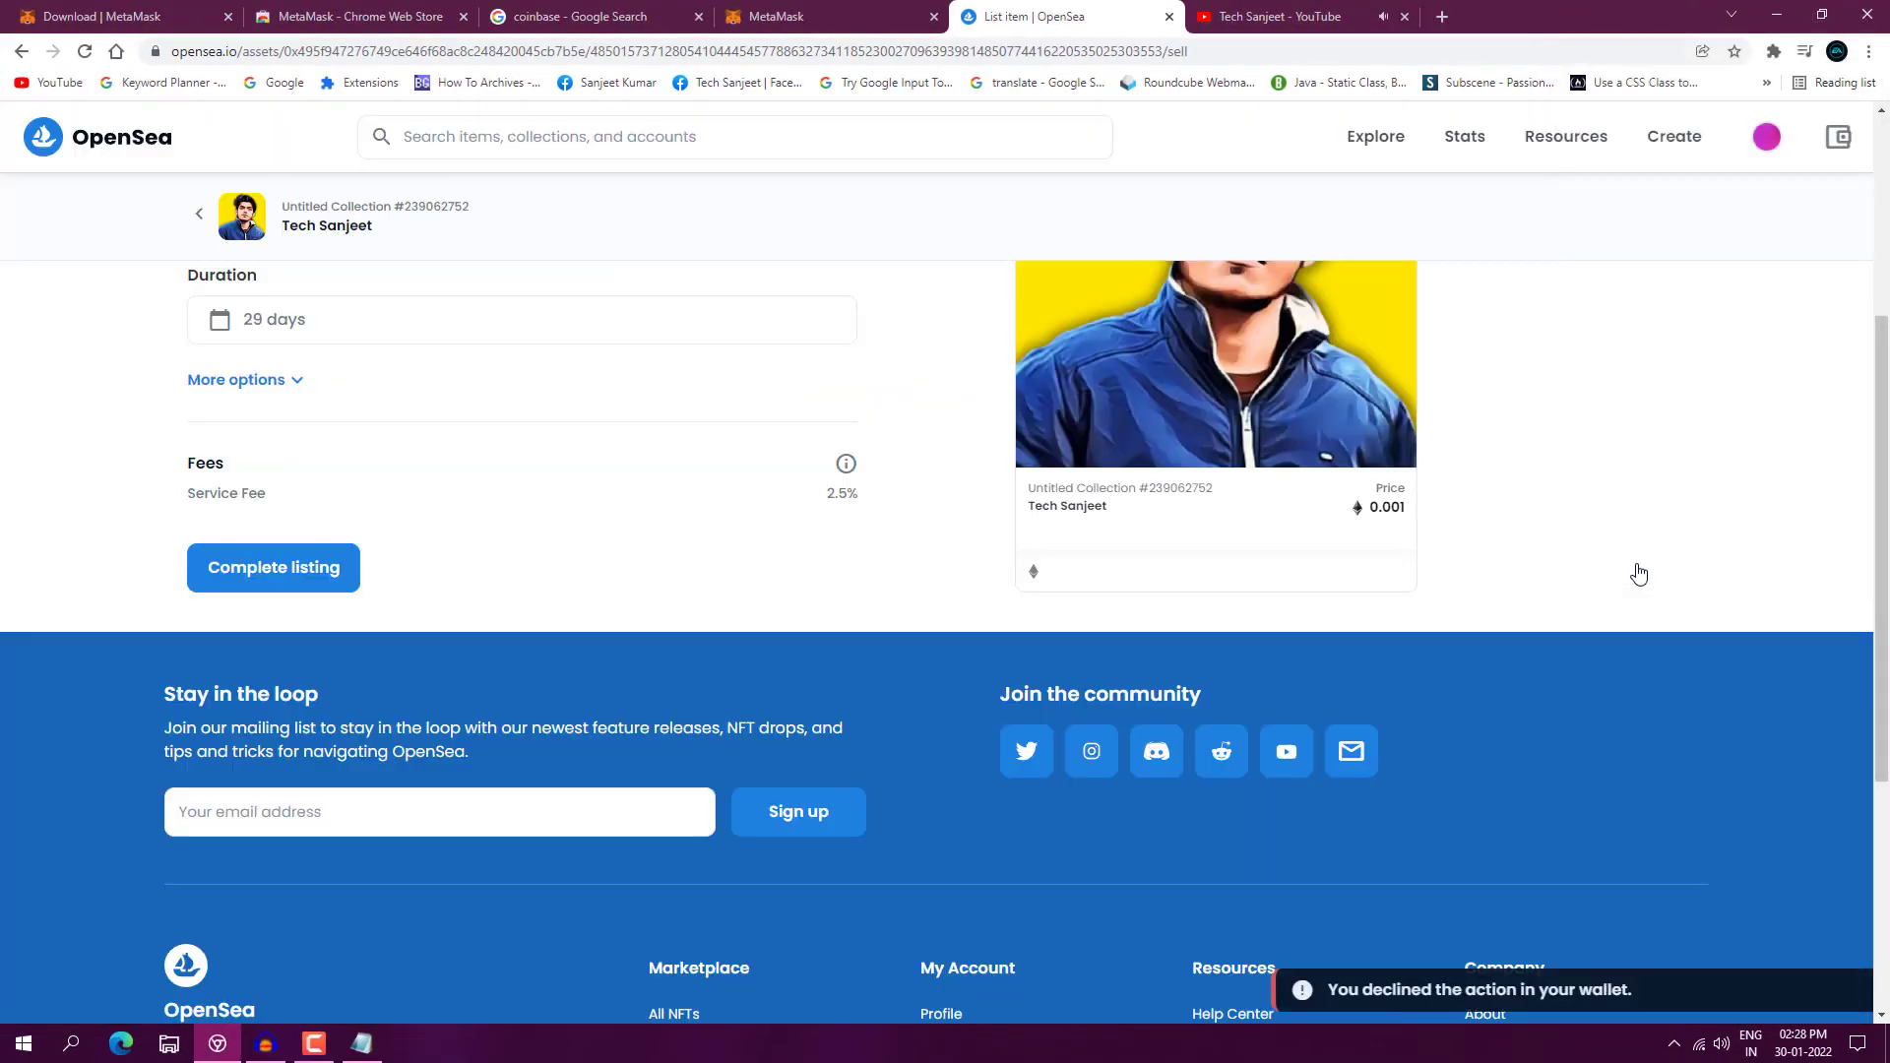
scroll(911, 585, "up", 4)
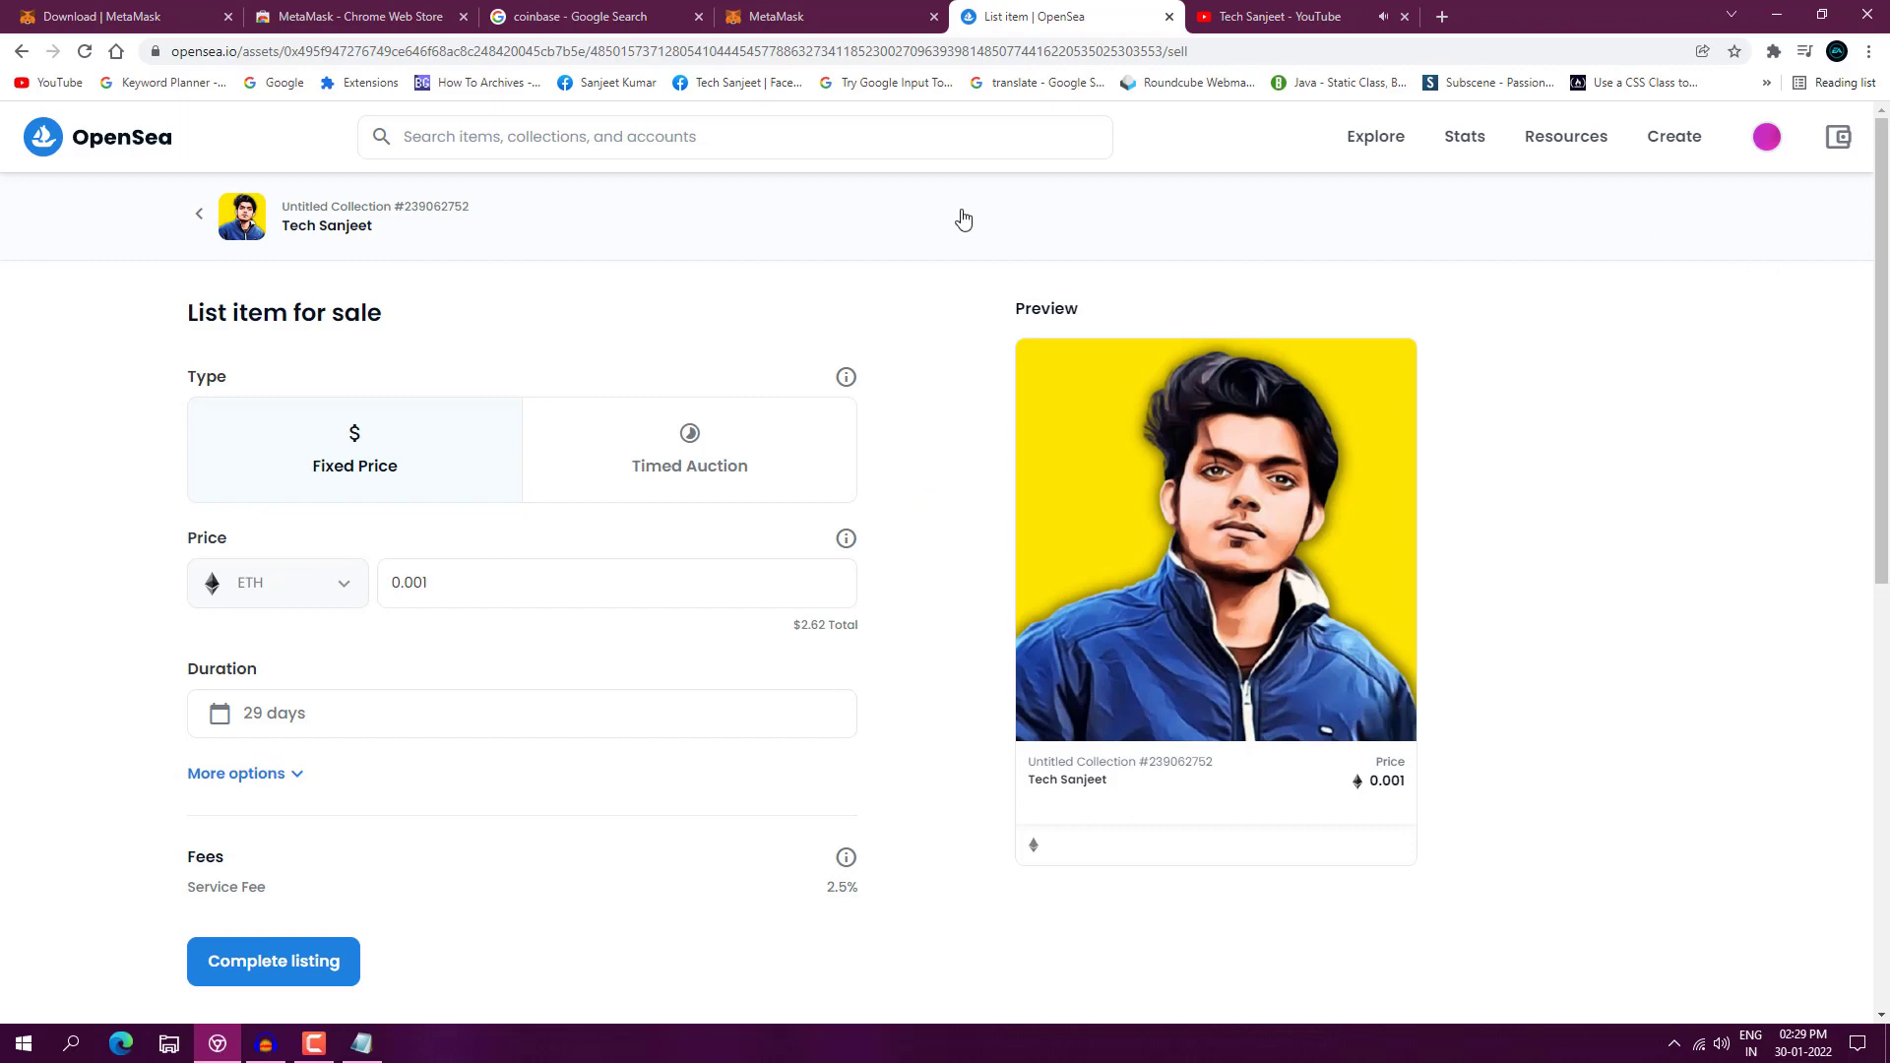
Create a new item named Wall from the forest image on the Polygon blockchain.
left_click(199, 214)
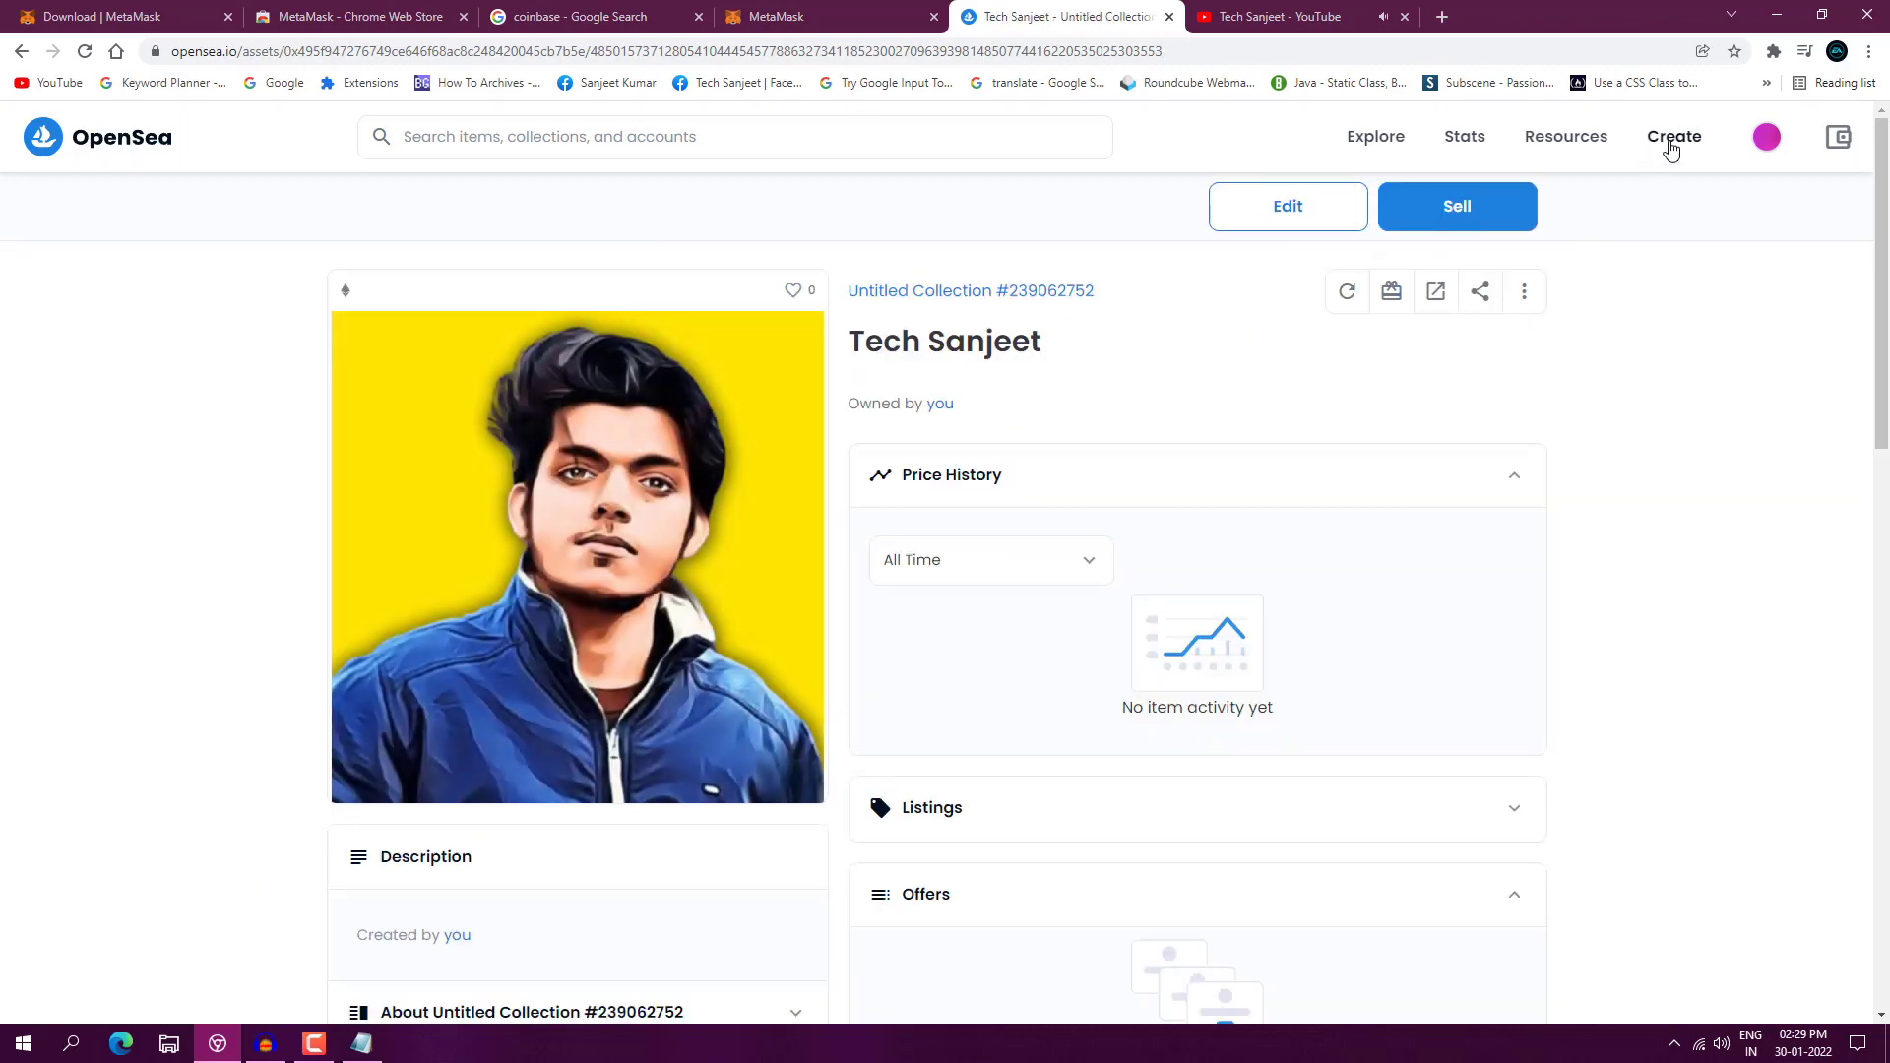
left_click(1673, 138)
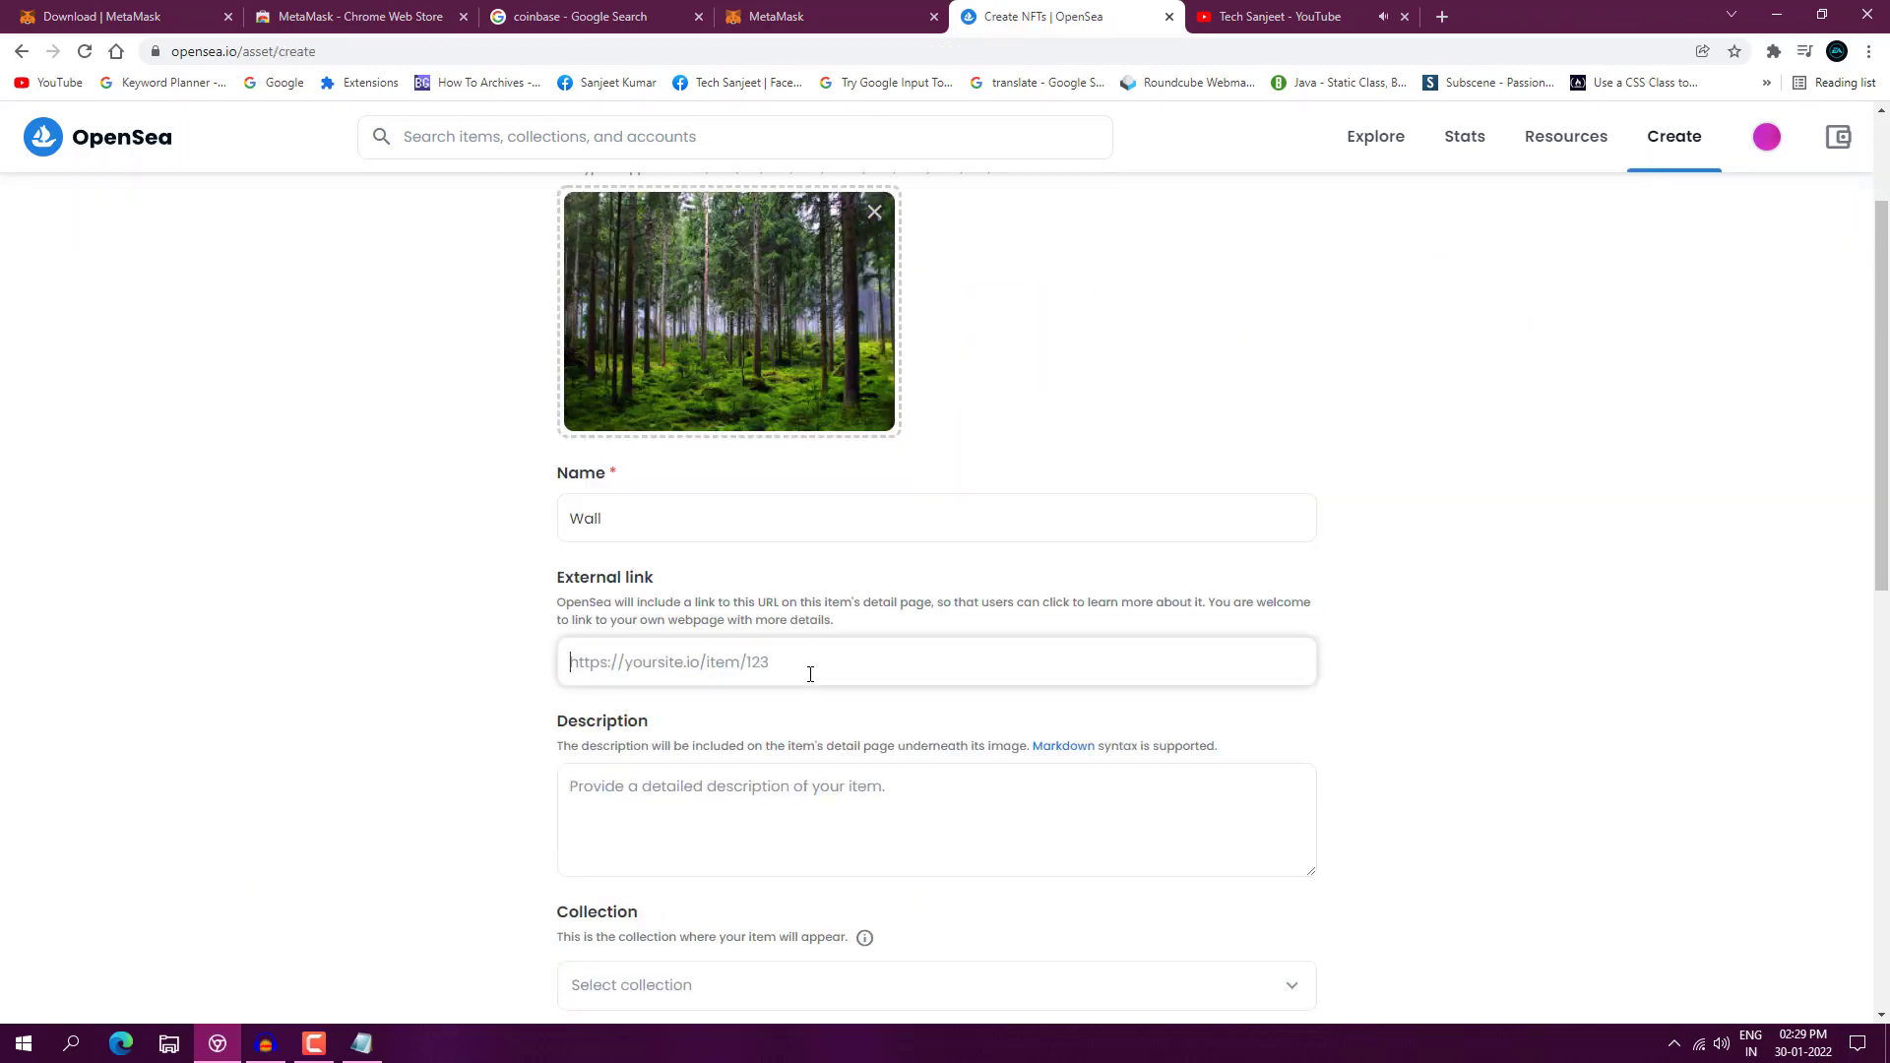
scroll(689, 689, "down", 10)
left_click(748, 660)
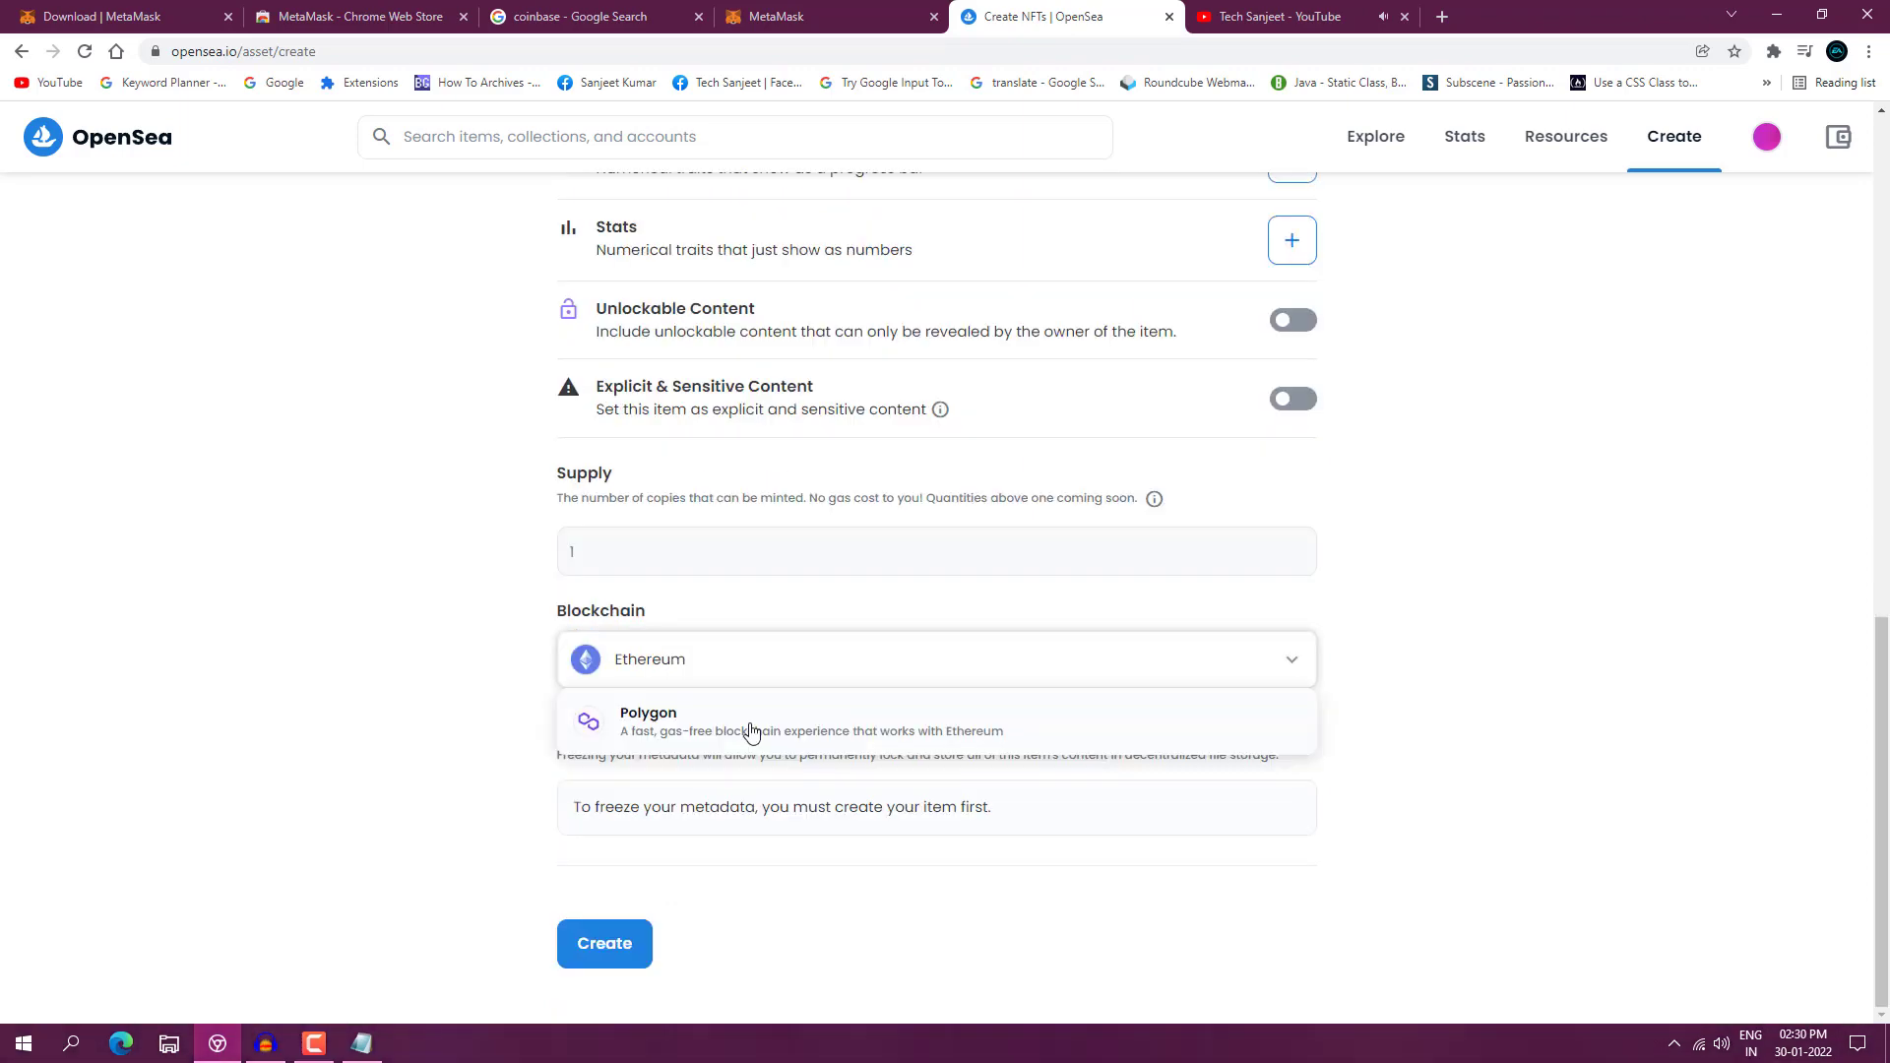
left_click(751, 728)
left_click(630, 941)
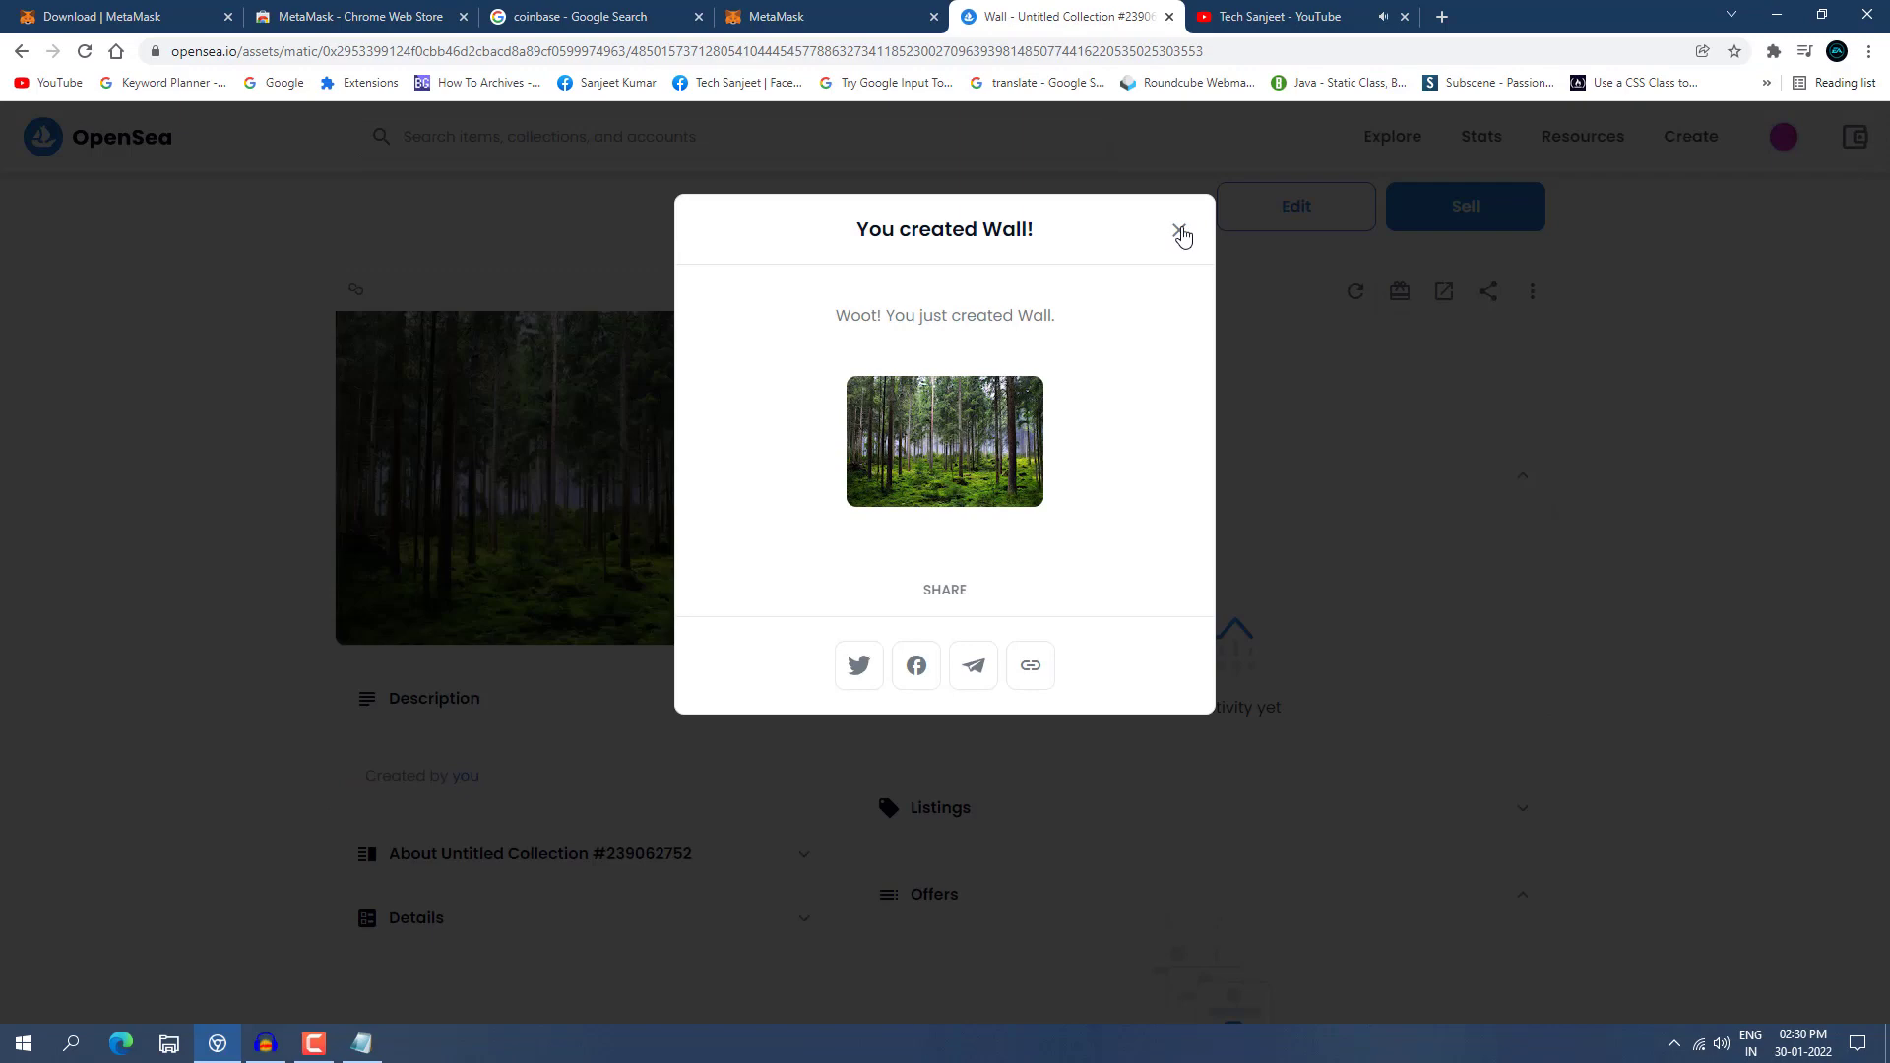
left_click(1179, 231)
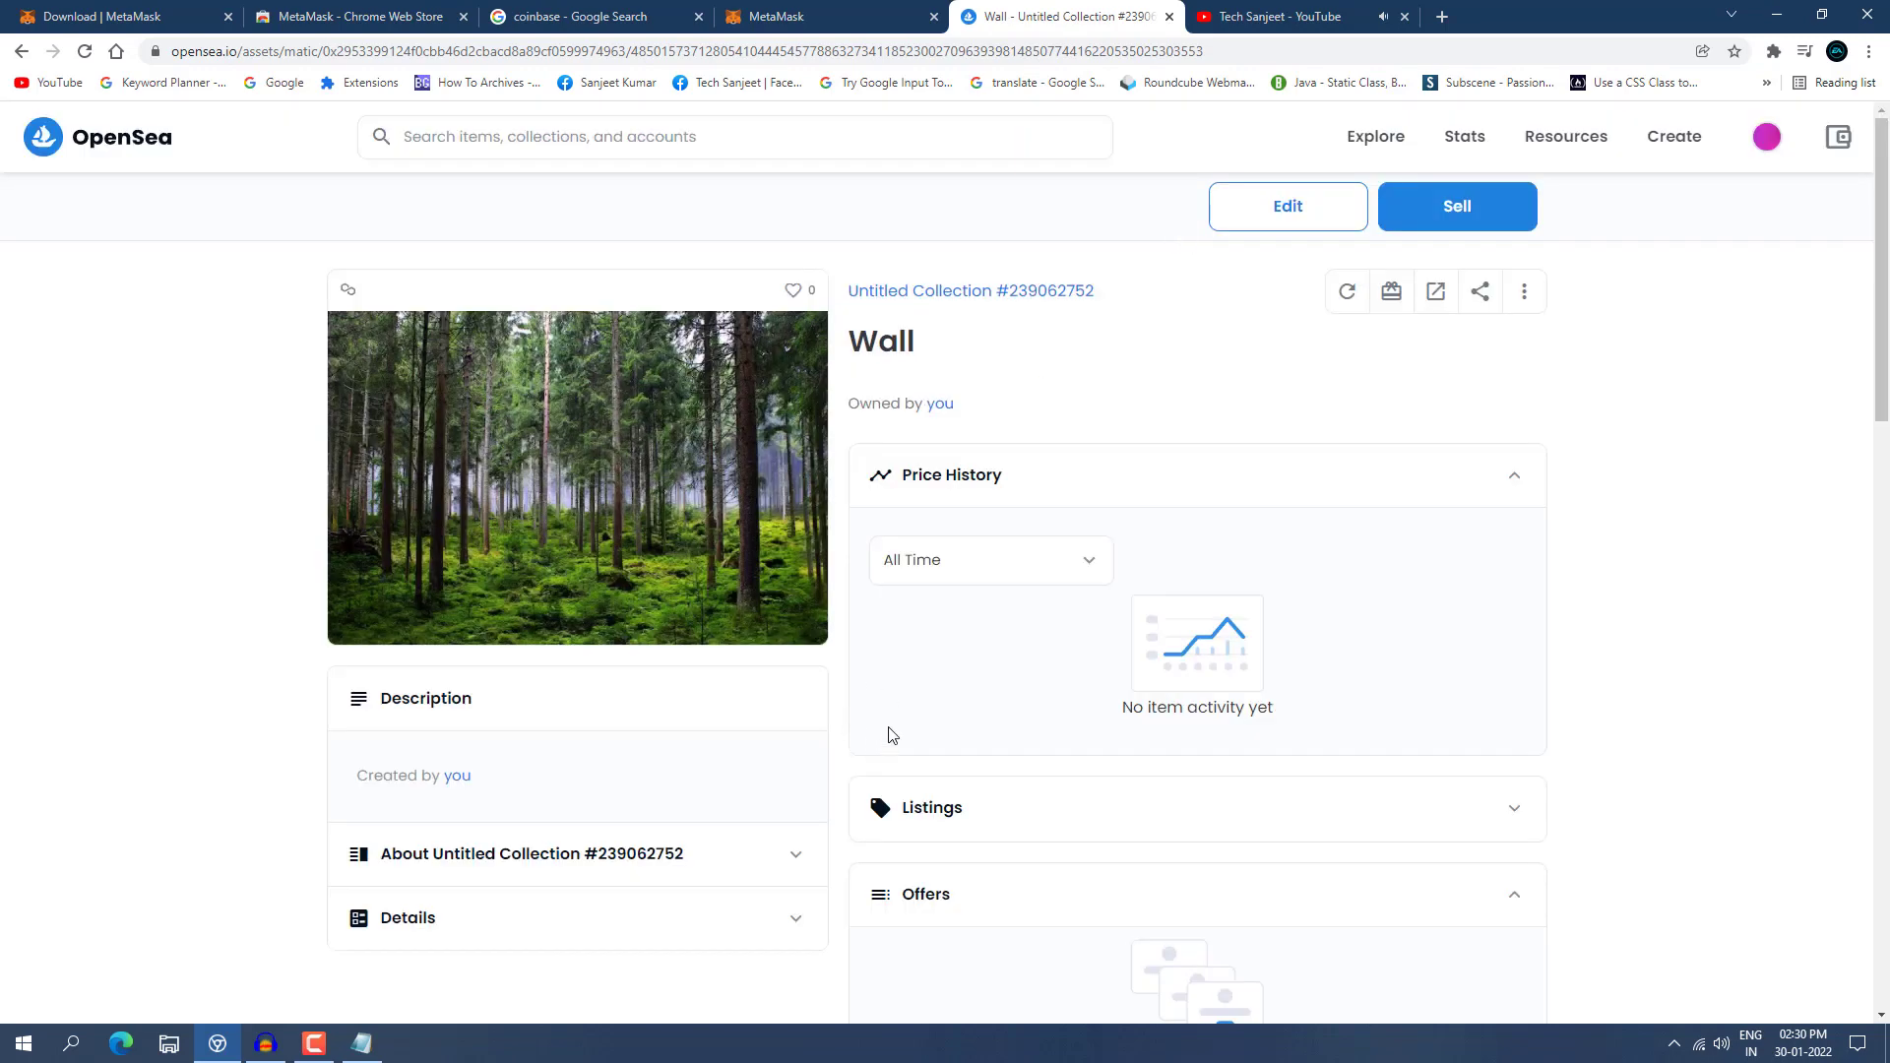
Start a sale listing for Wall priced at 0.002 ETH.
left_click(1456, 208)
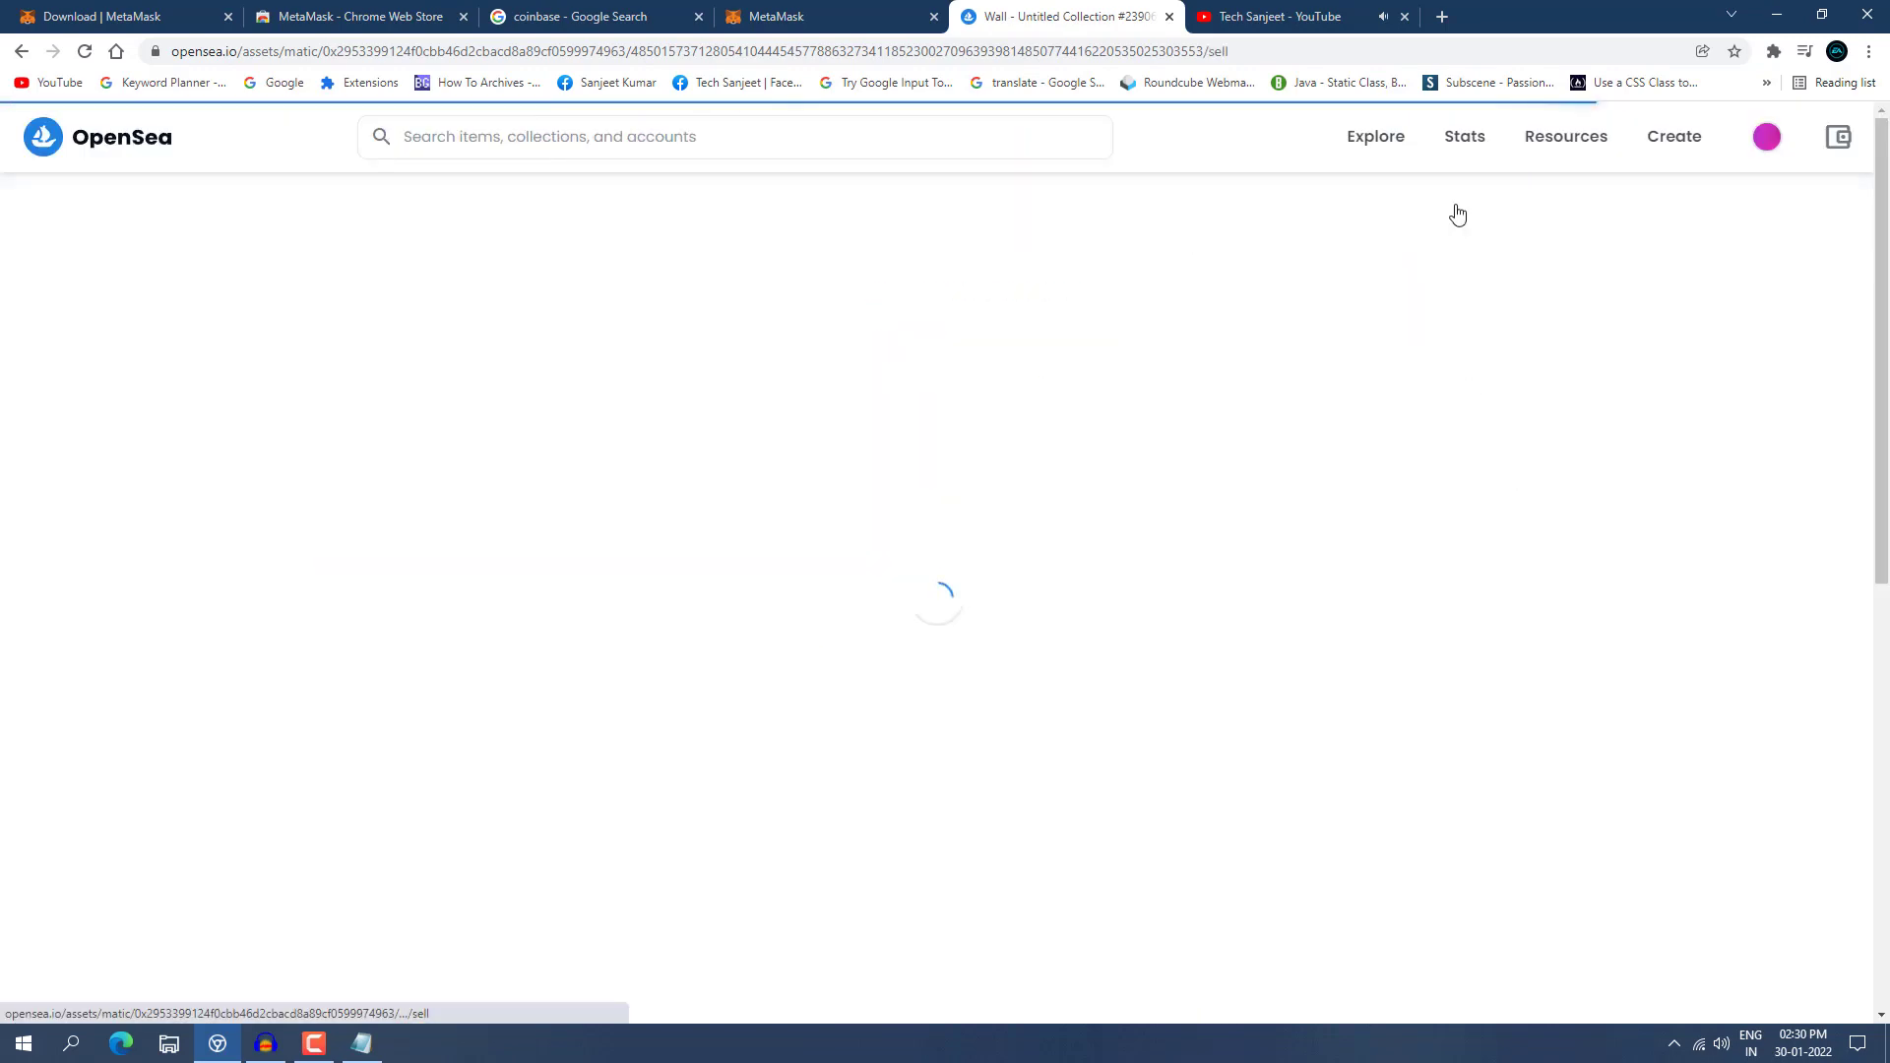
left_click(556, 421)
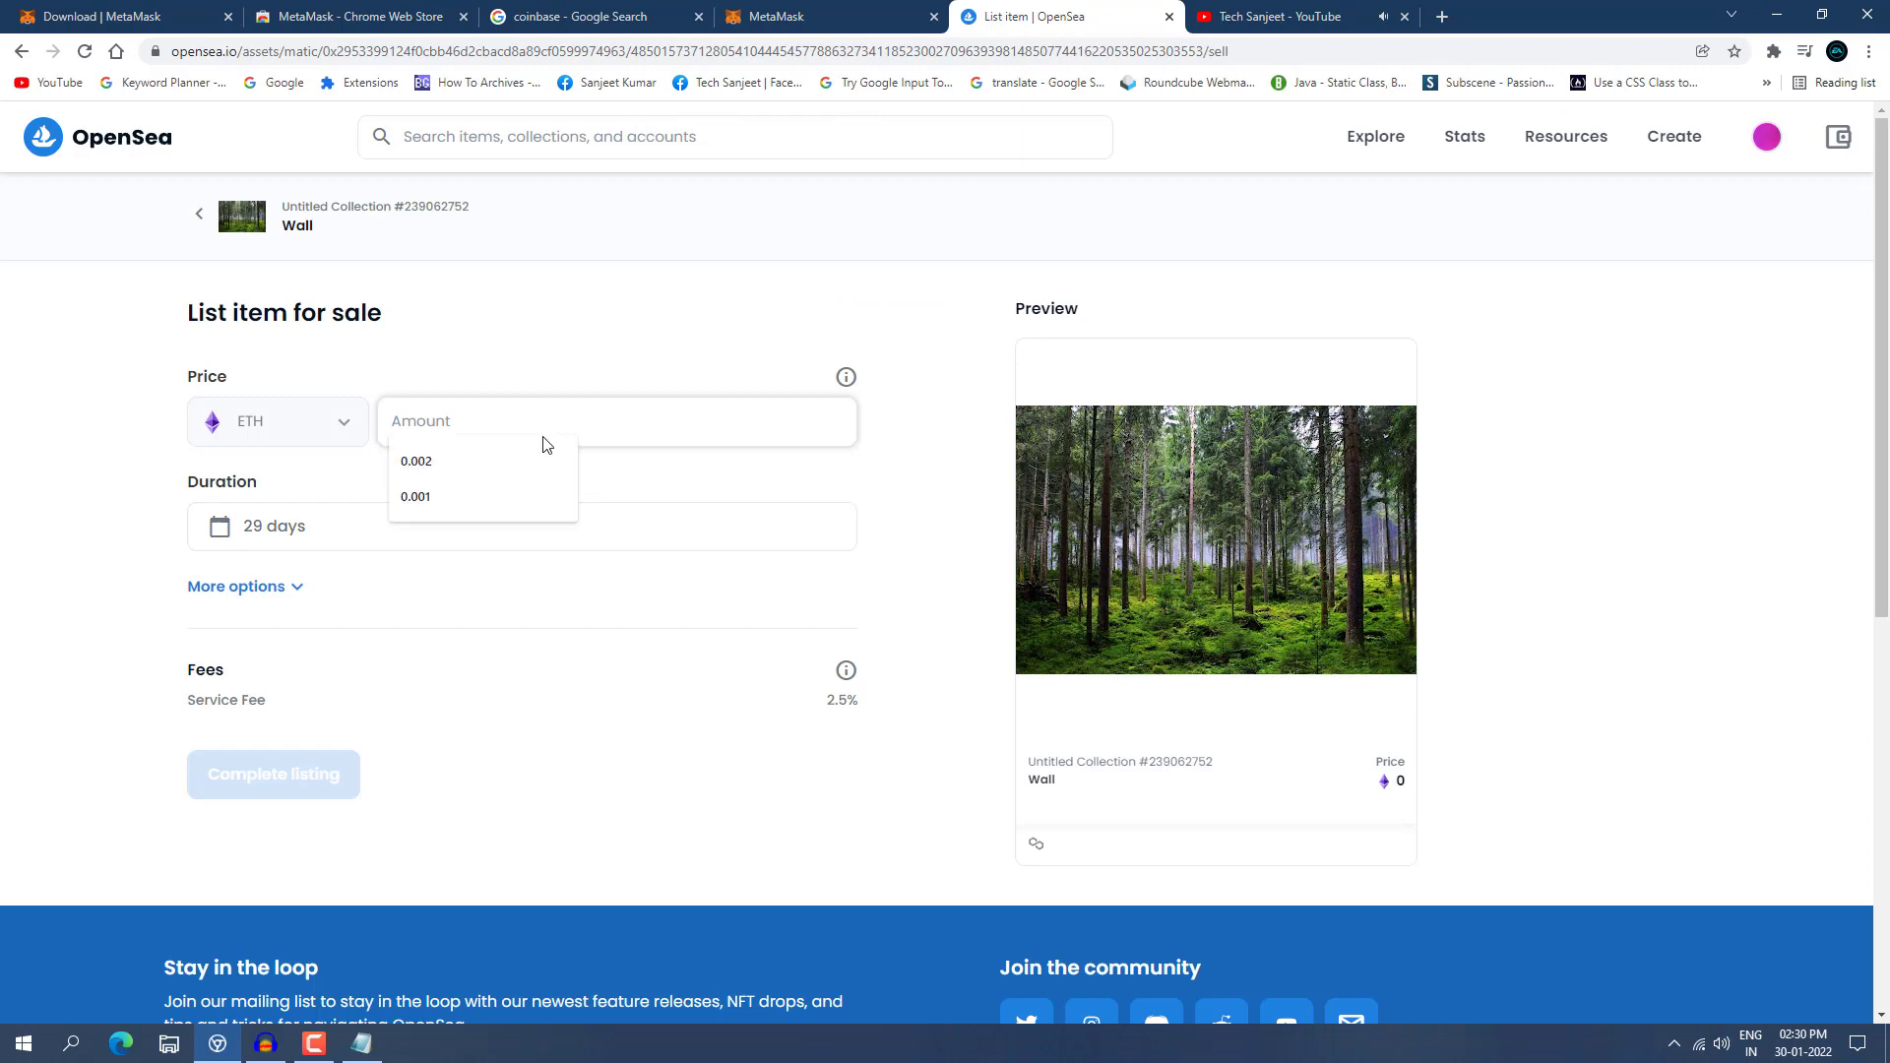
left_click(490, 461)
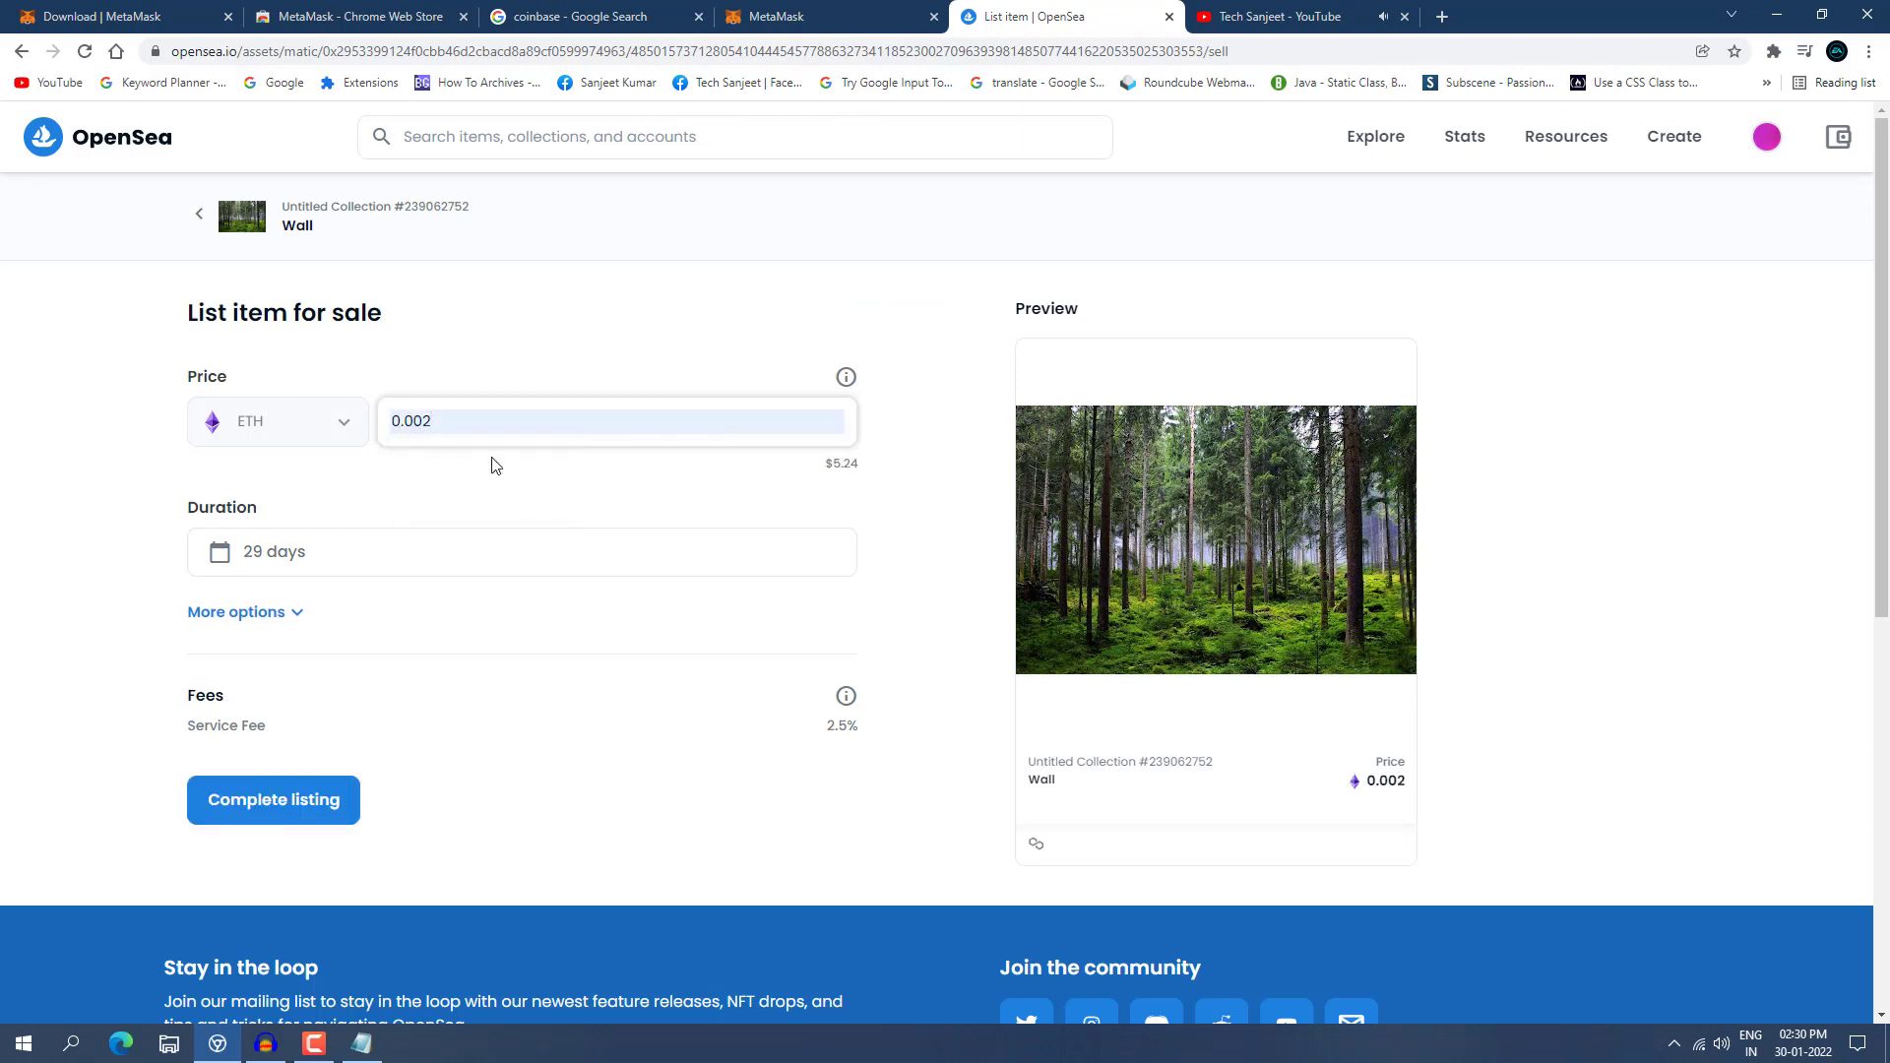
left_click(305, 822)
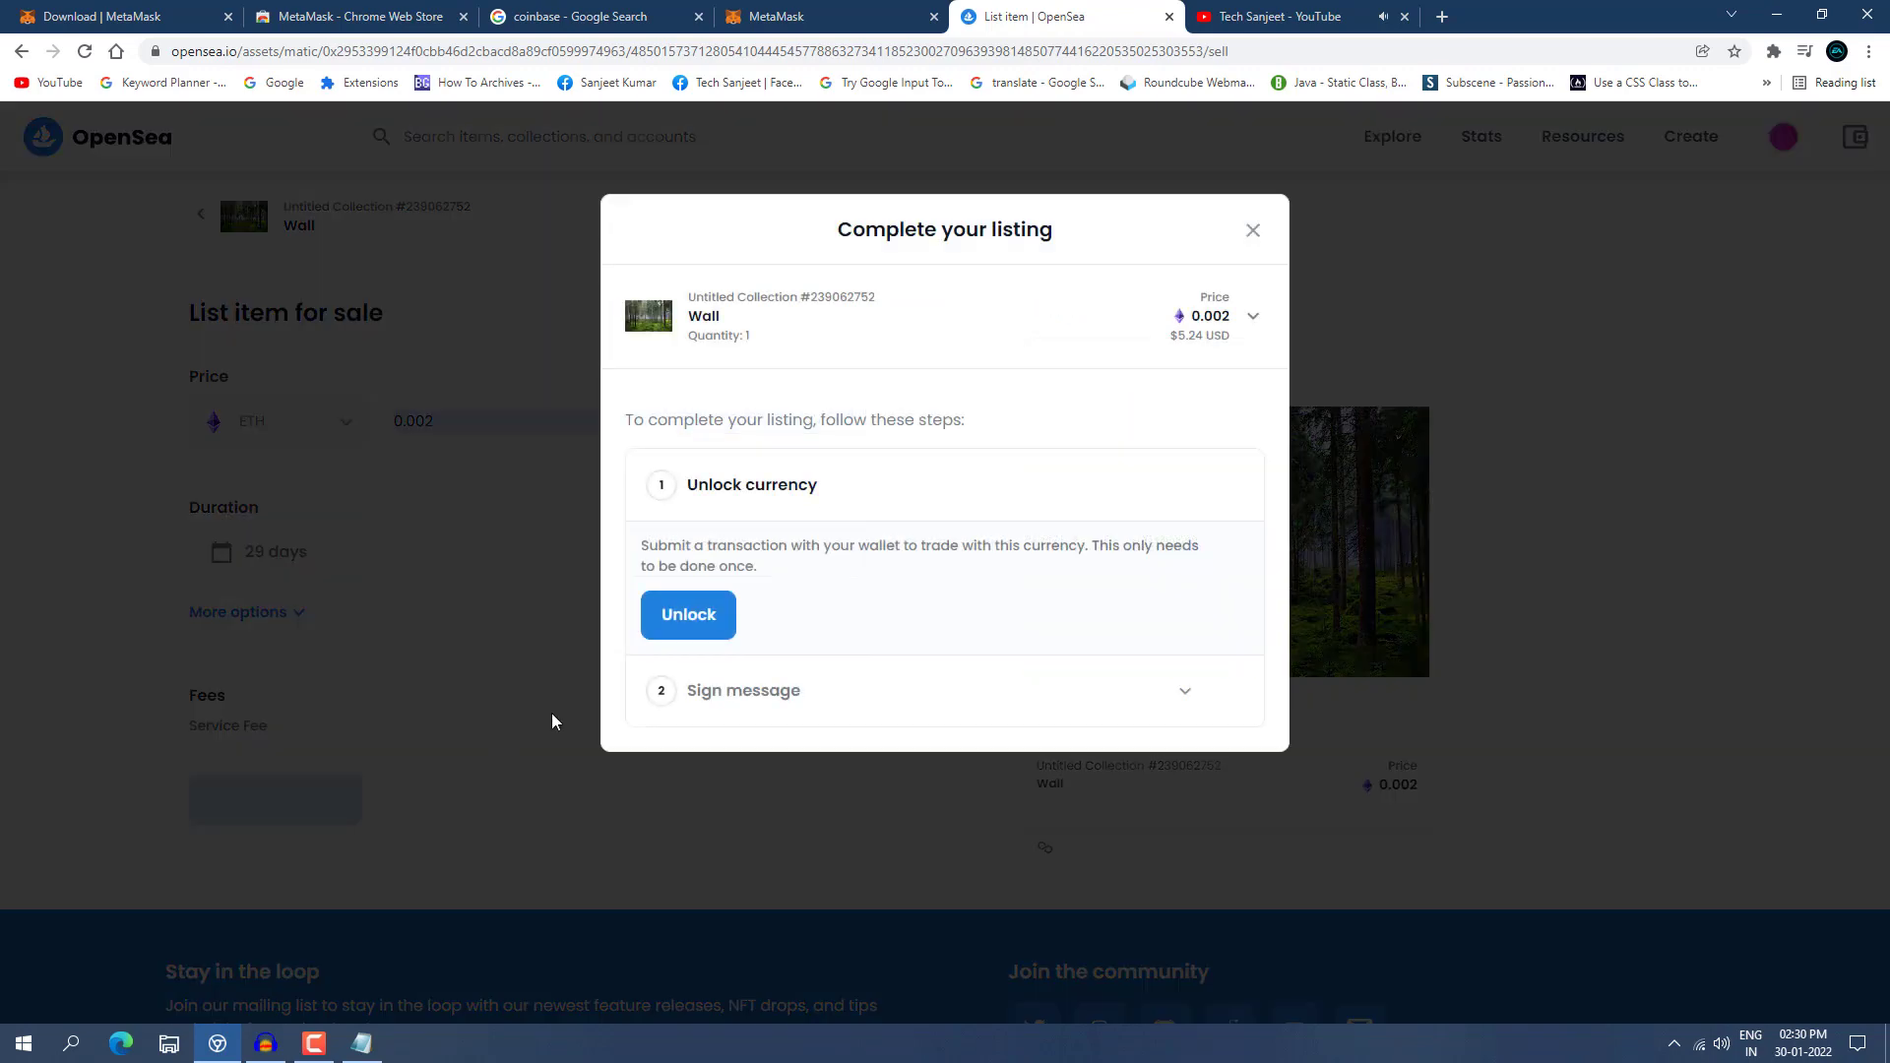
Approve the currency unlock and sign the listing message in MetaMask.
left_click(716, 623)
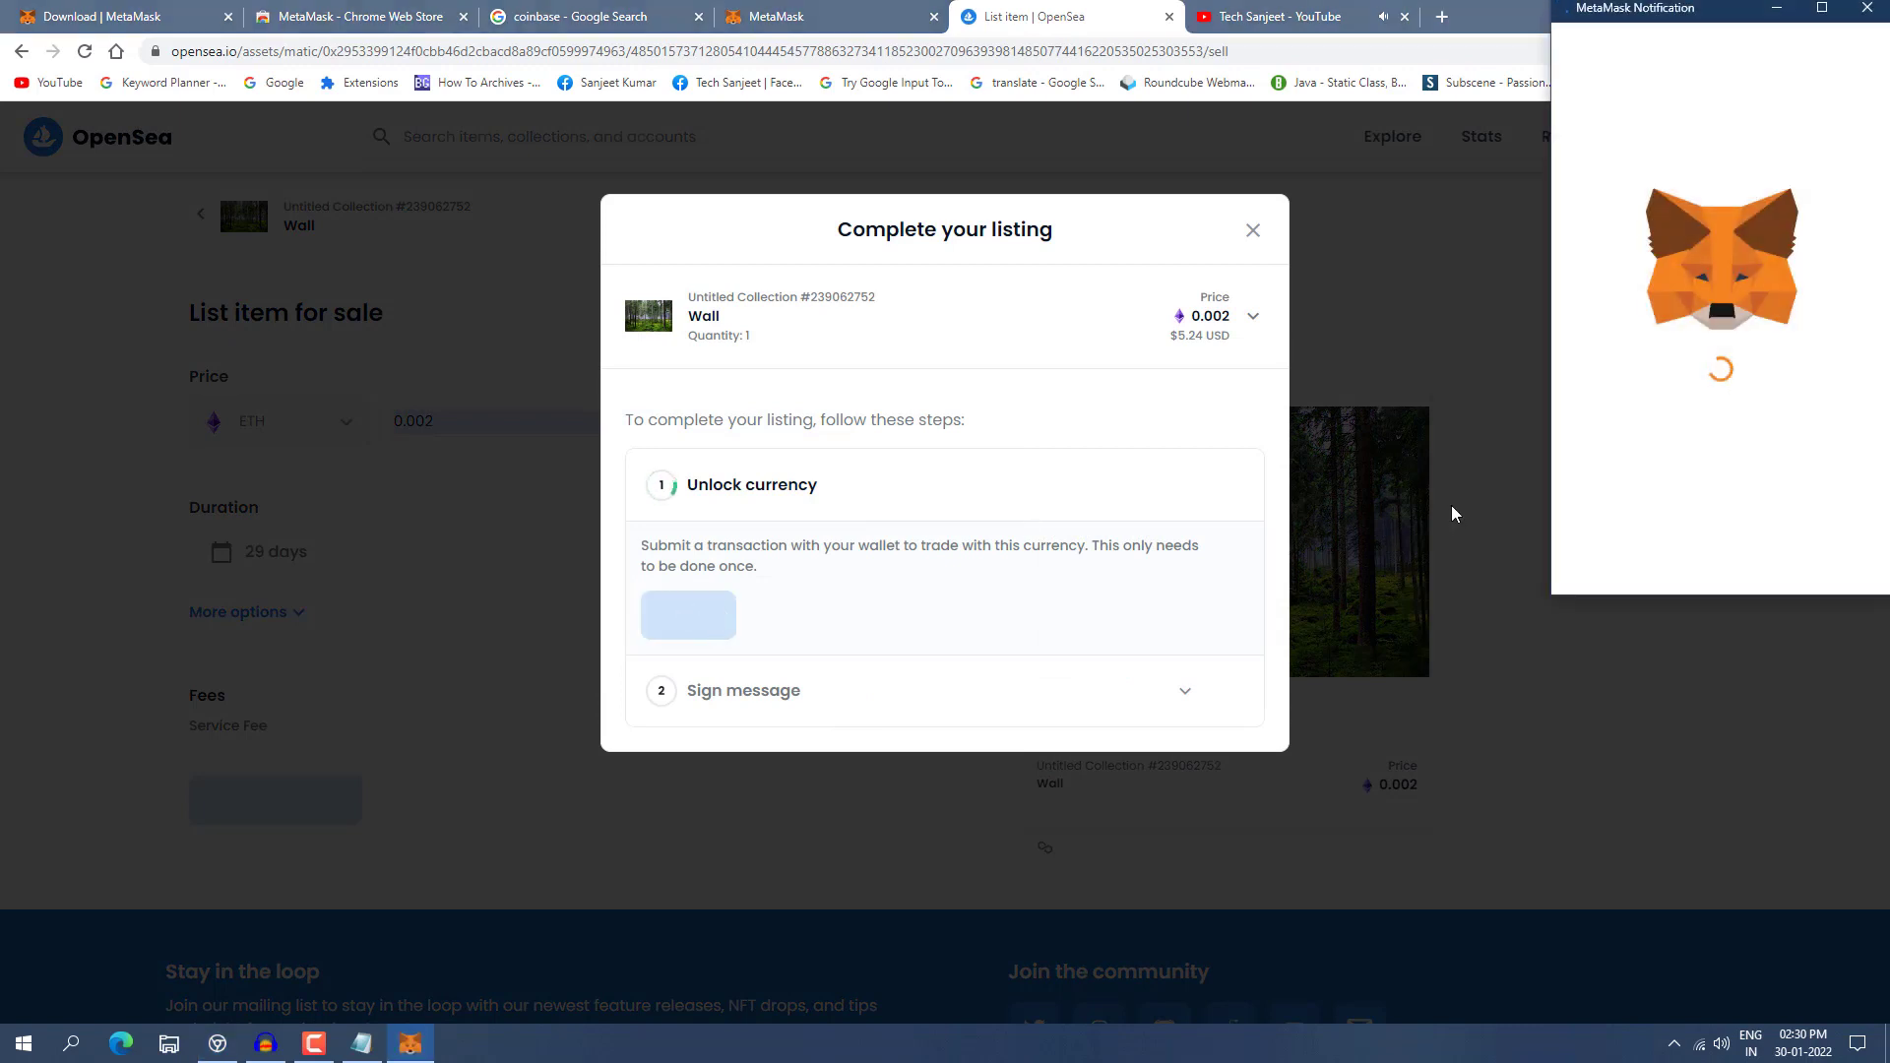
scroll(1660, 425, "down", 1)
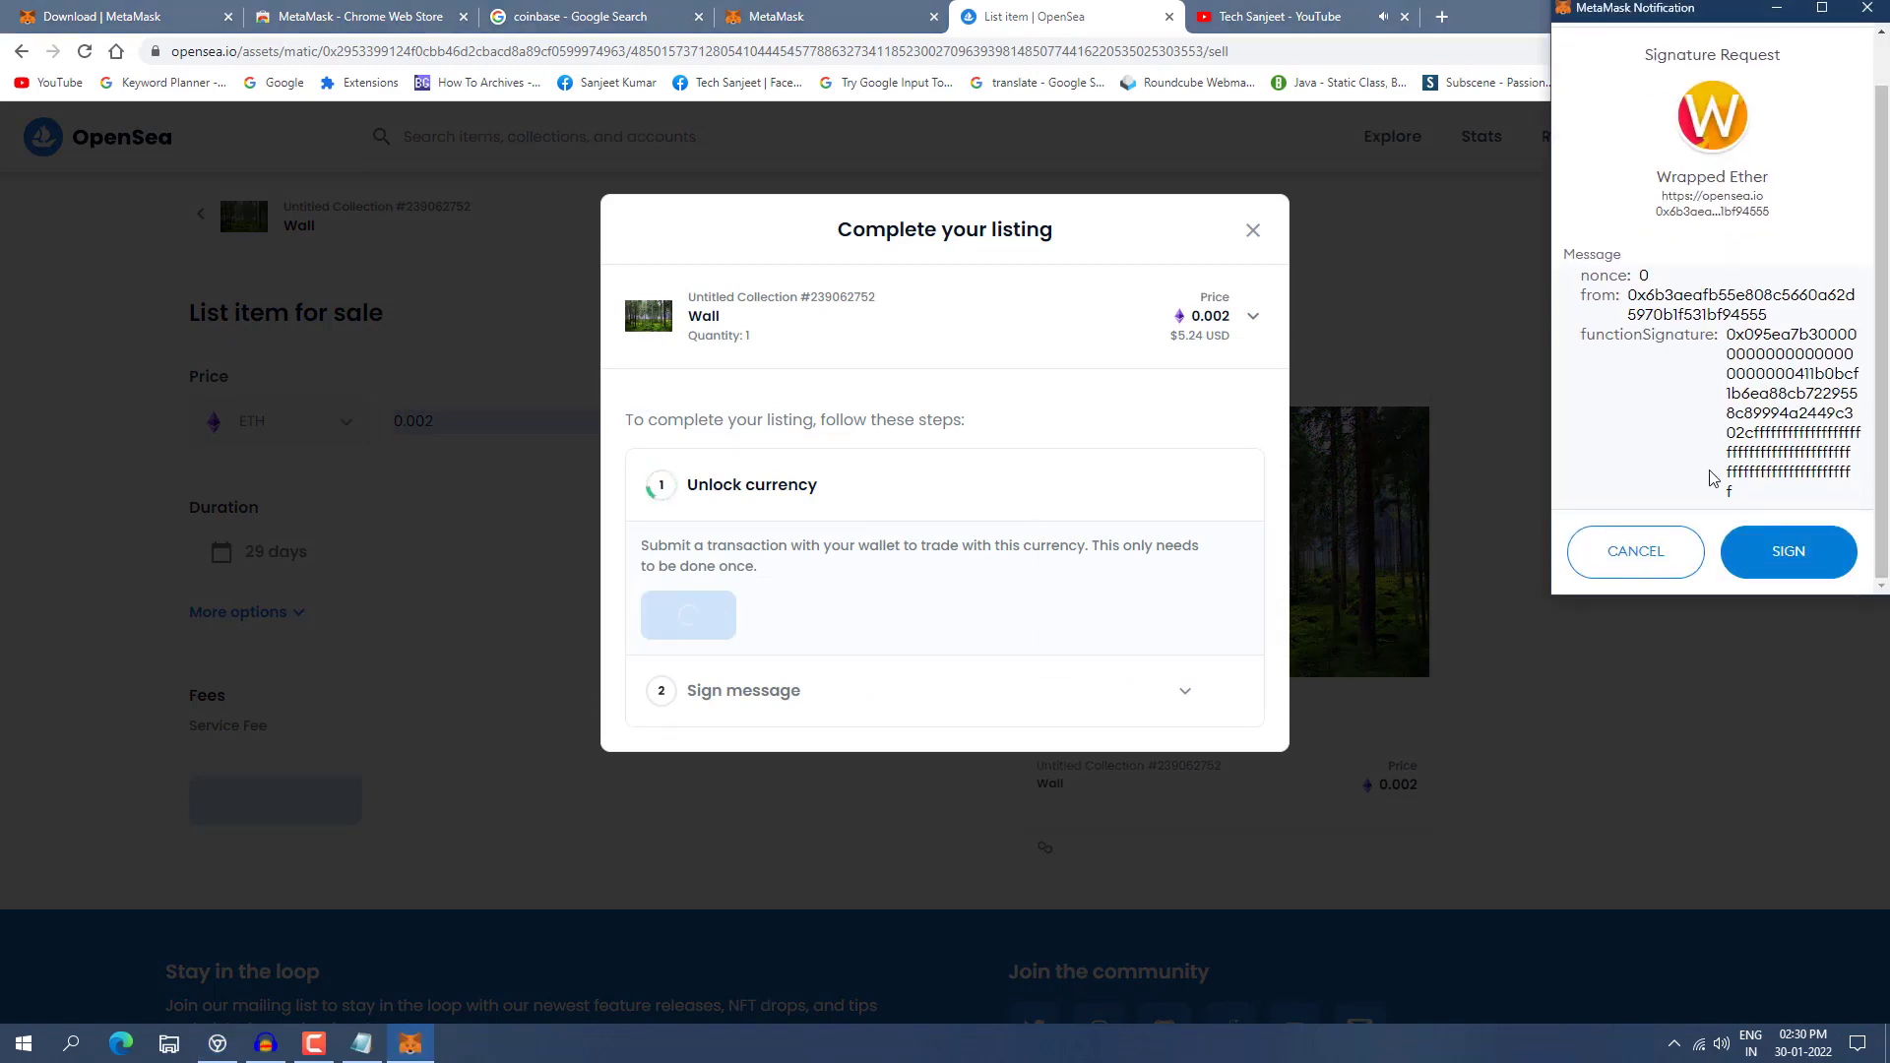
left_click(1784, 570)
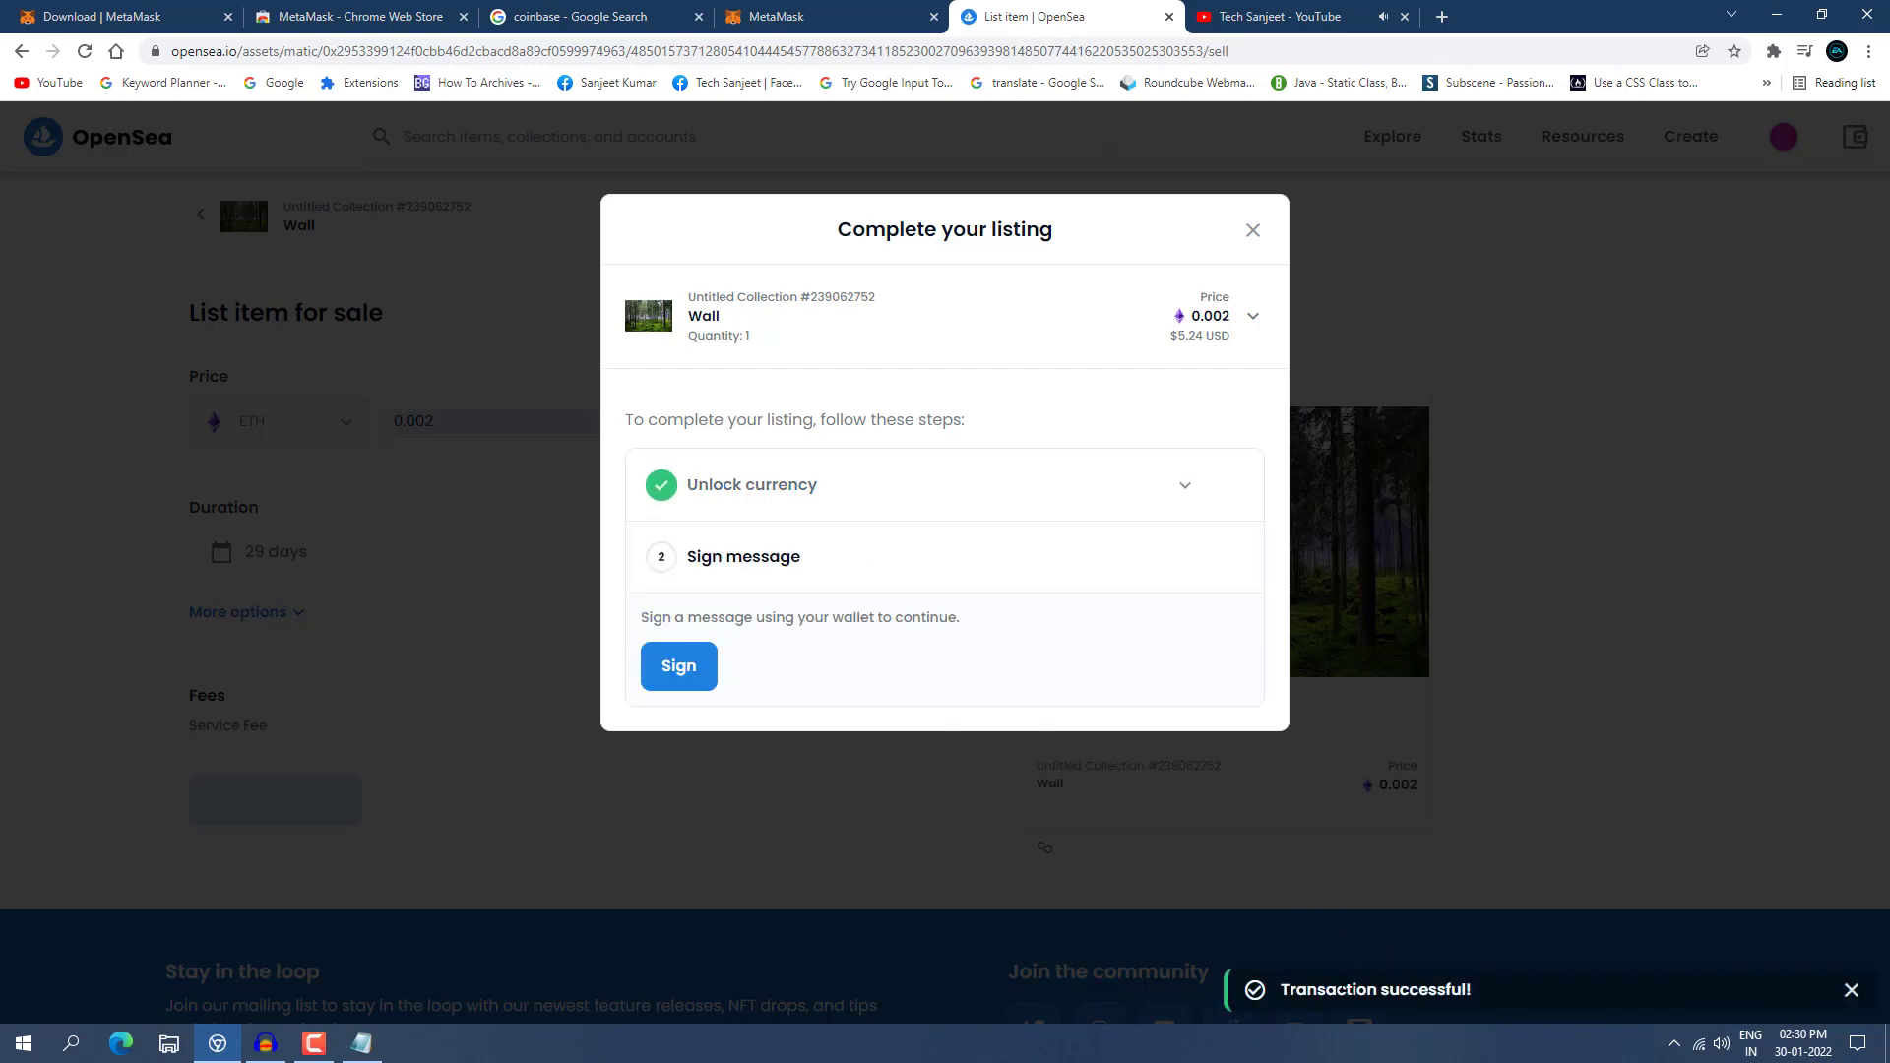
left_click(700, 675)
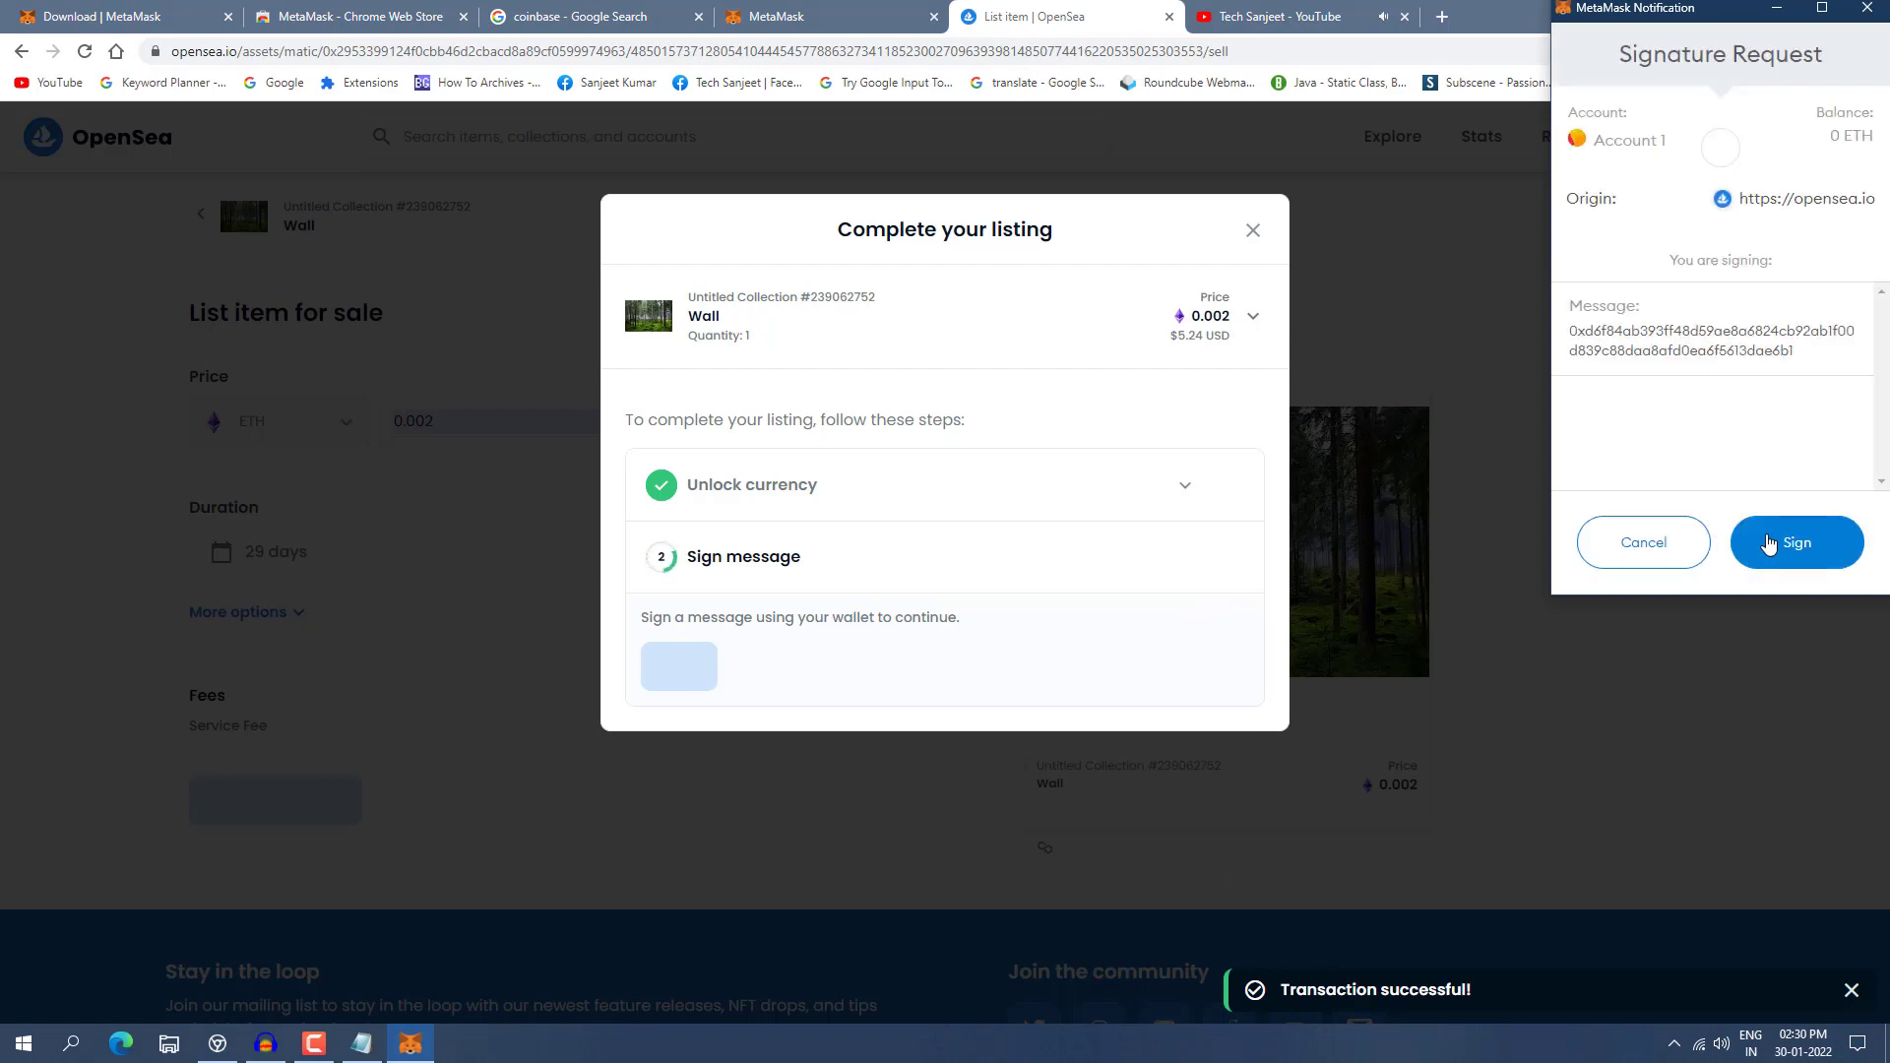
left_click(1787, 557)
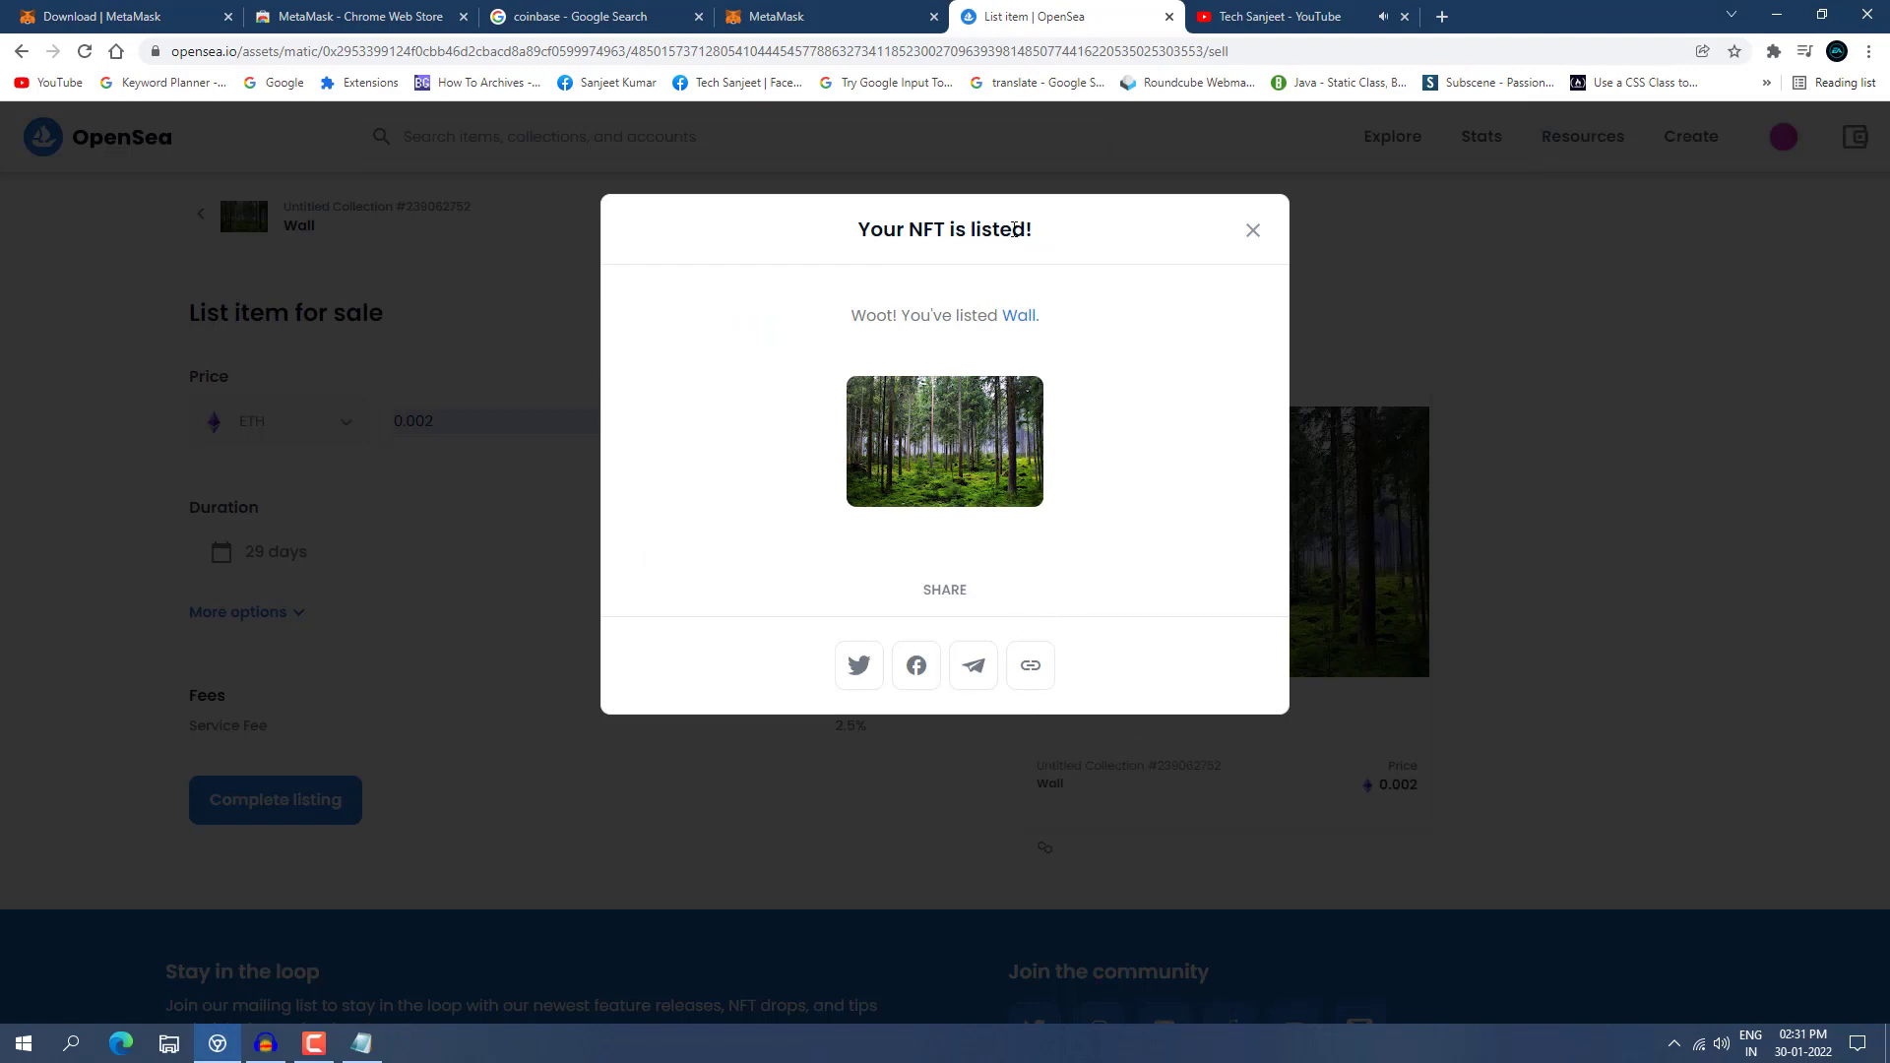
left_click(1251, 230)
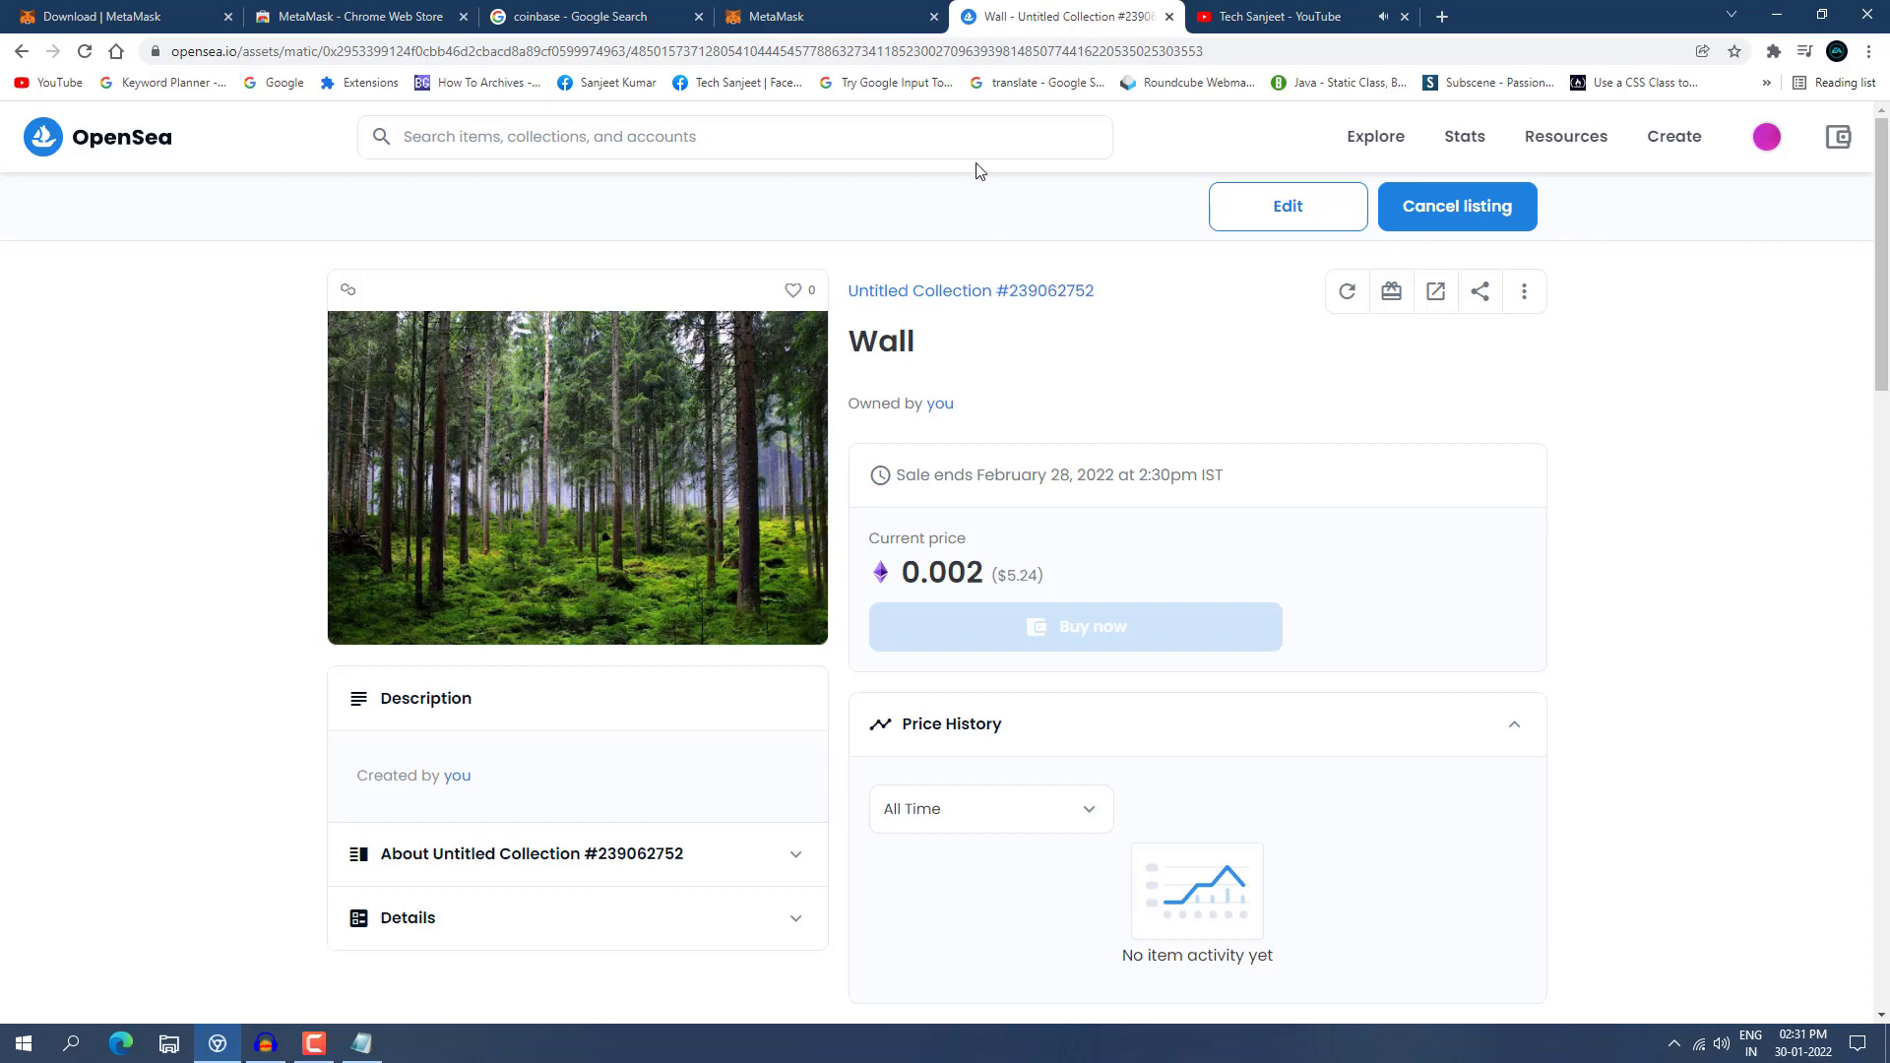
Create a second MetaMask account under a new account name.
left_click(778, 16)
left_click(1576, 196)
left_click(1512, 141)
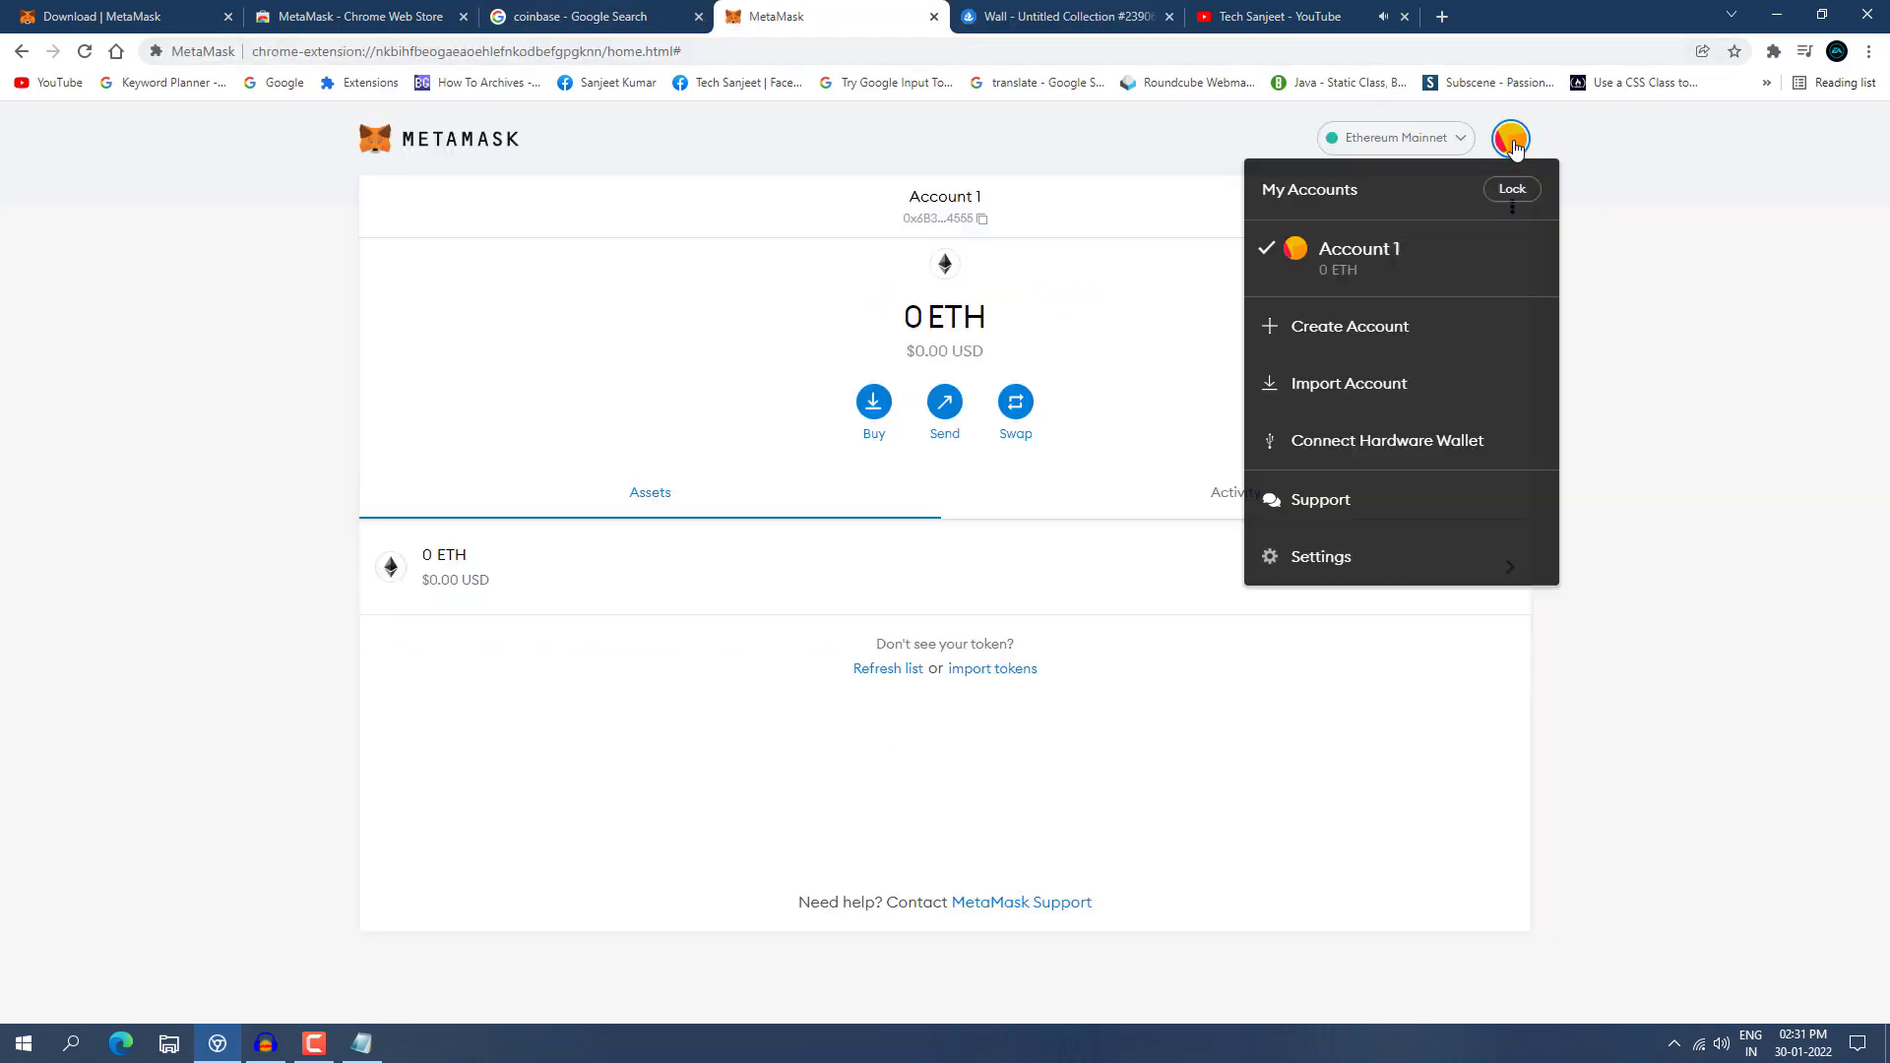
left_click(1271, 335)
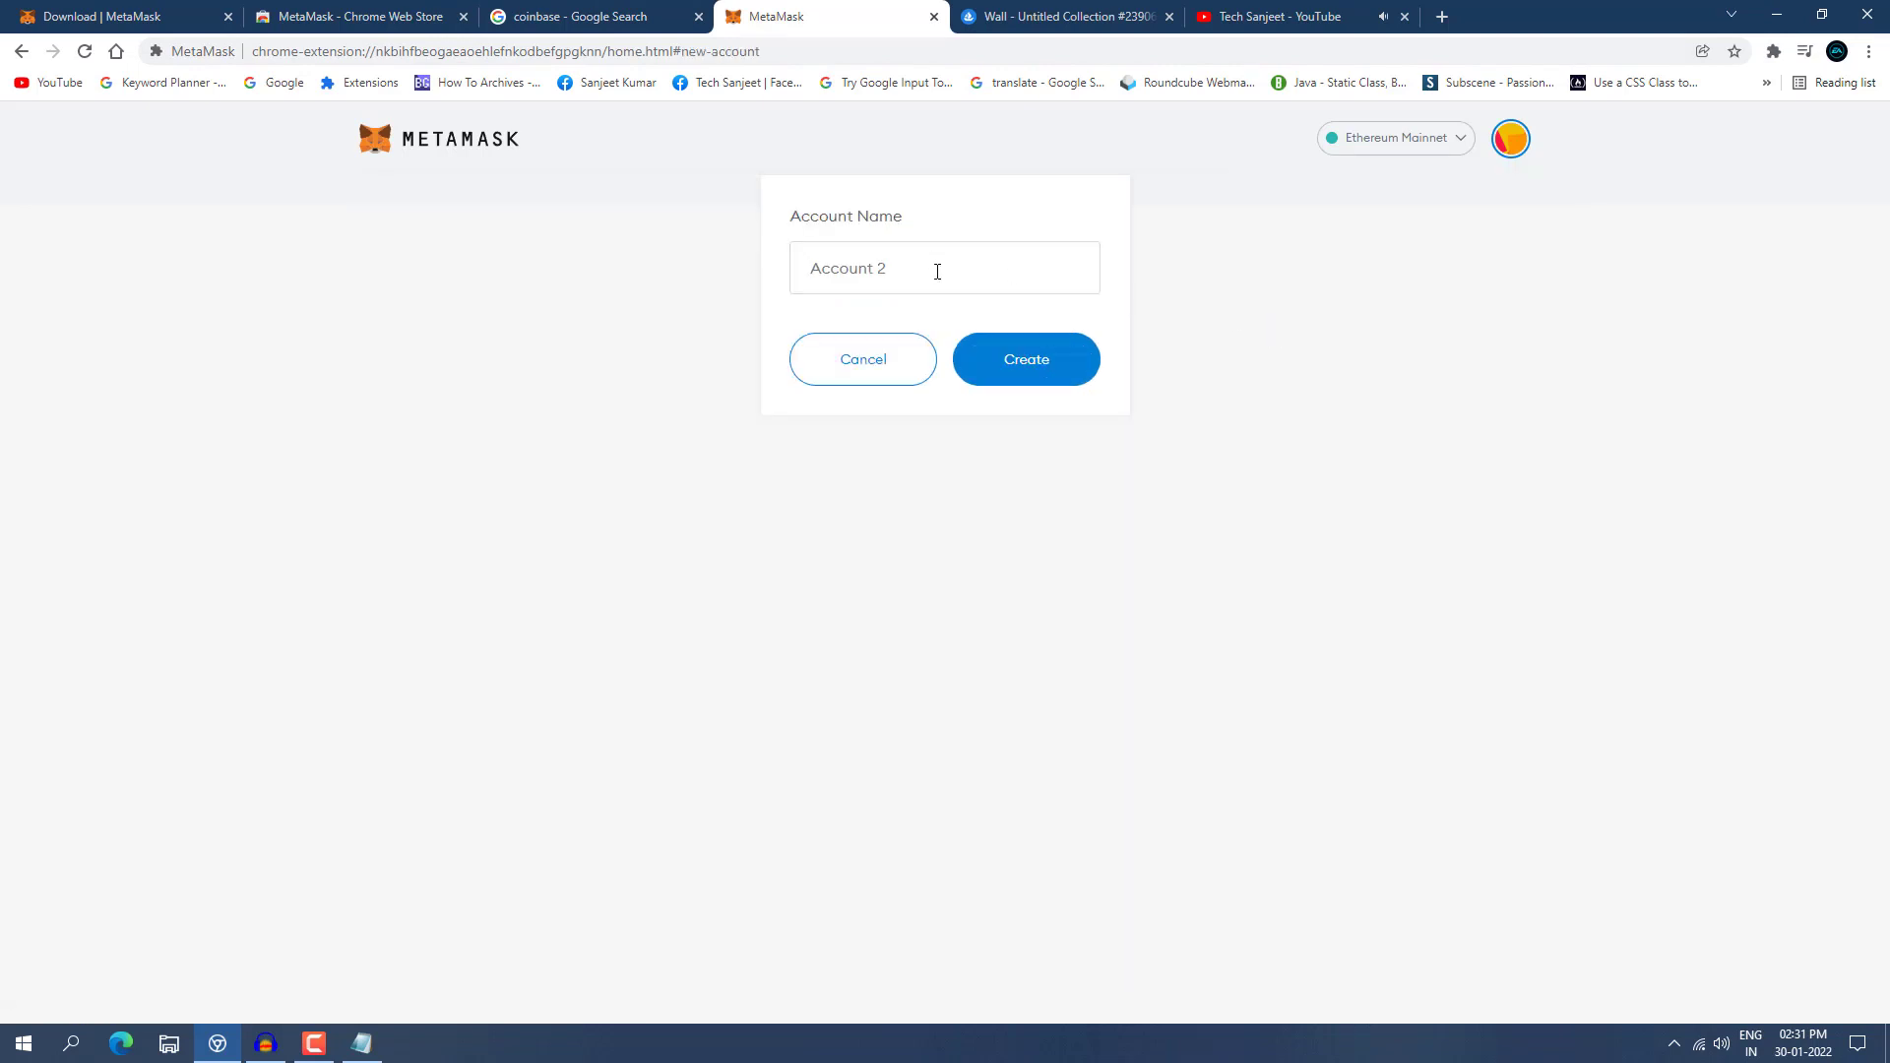
type("TechSanjeet")
left_click(1017, 389)
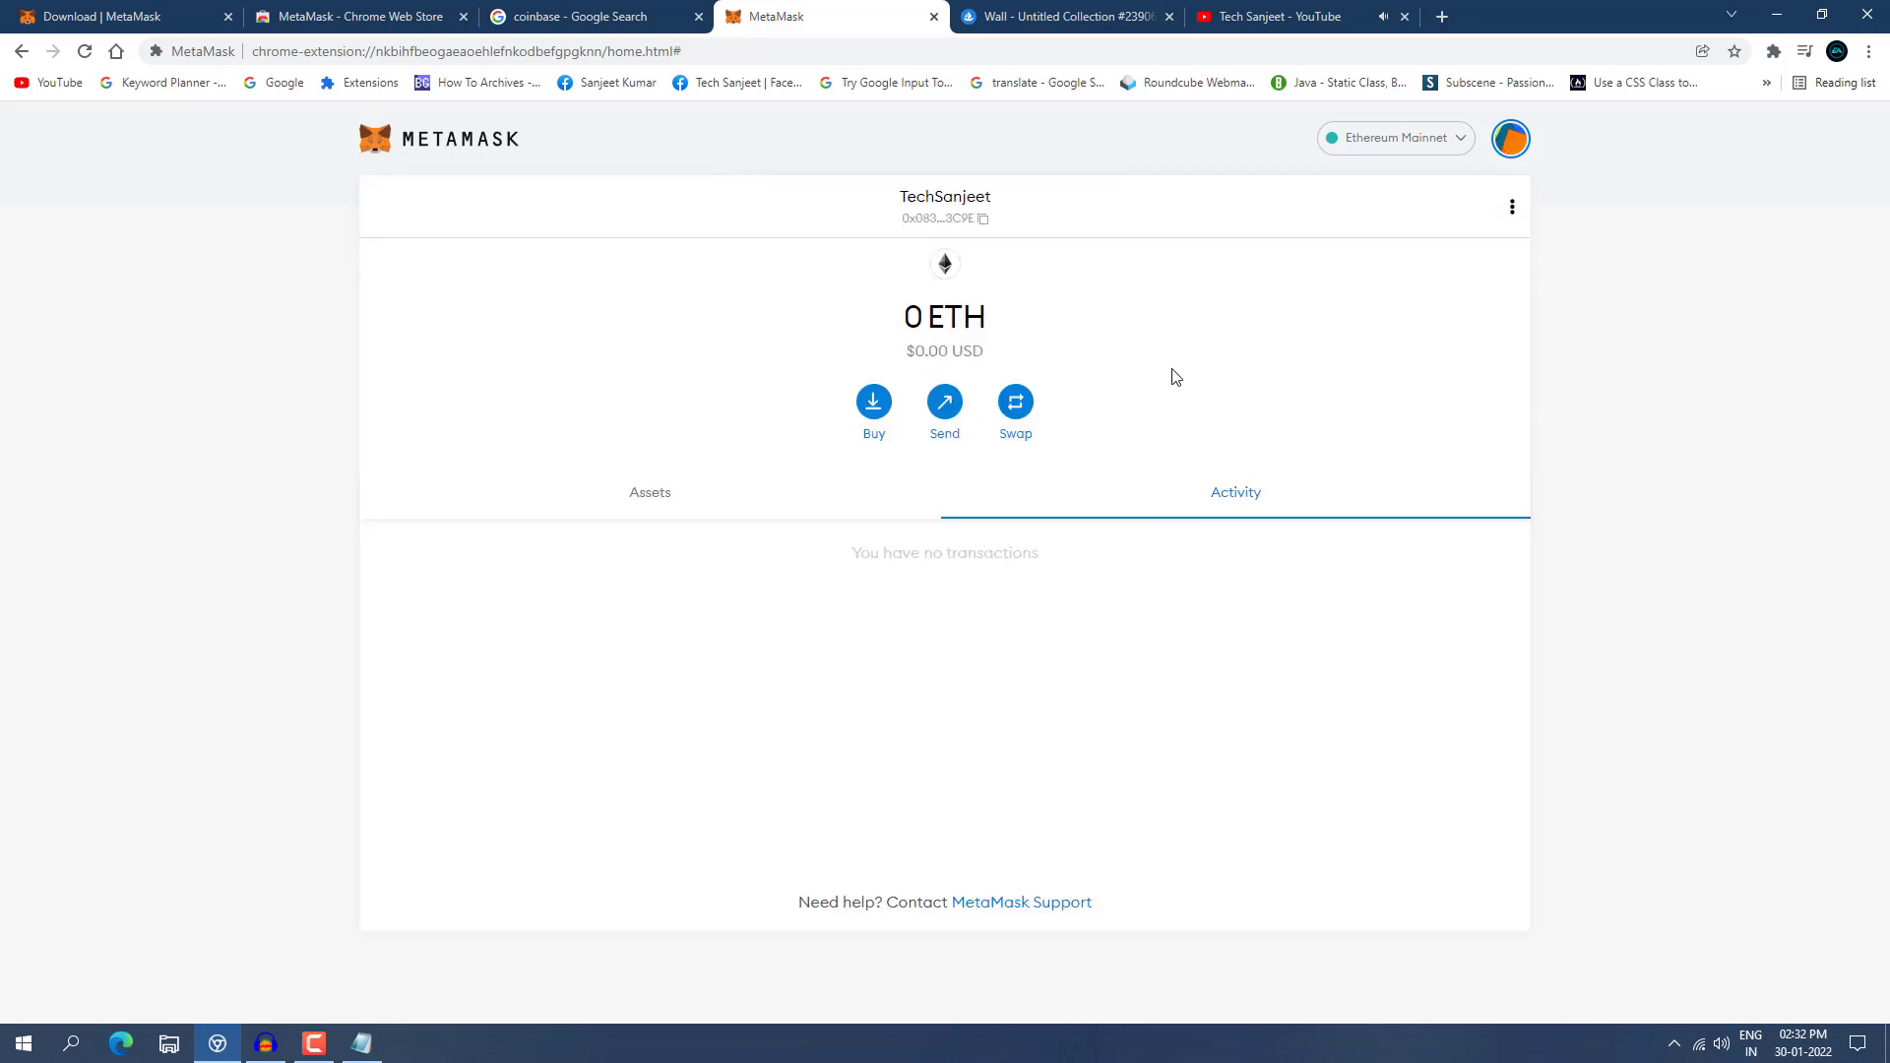
Connect the new MetaMask account to OpenSea on Wall's item page.
left_click(1103, 13)
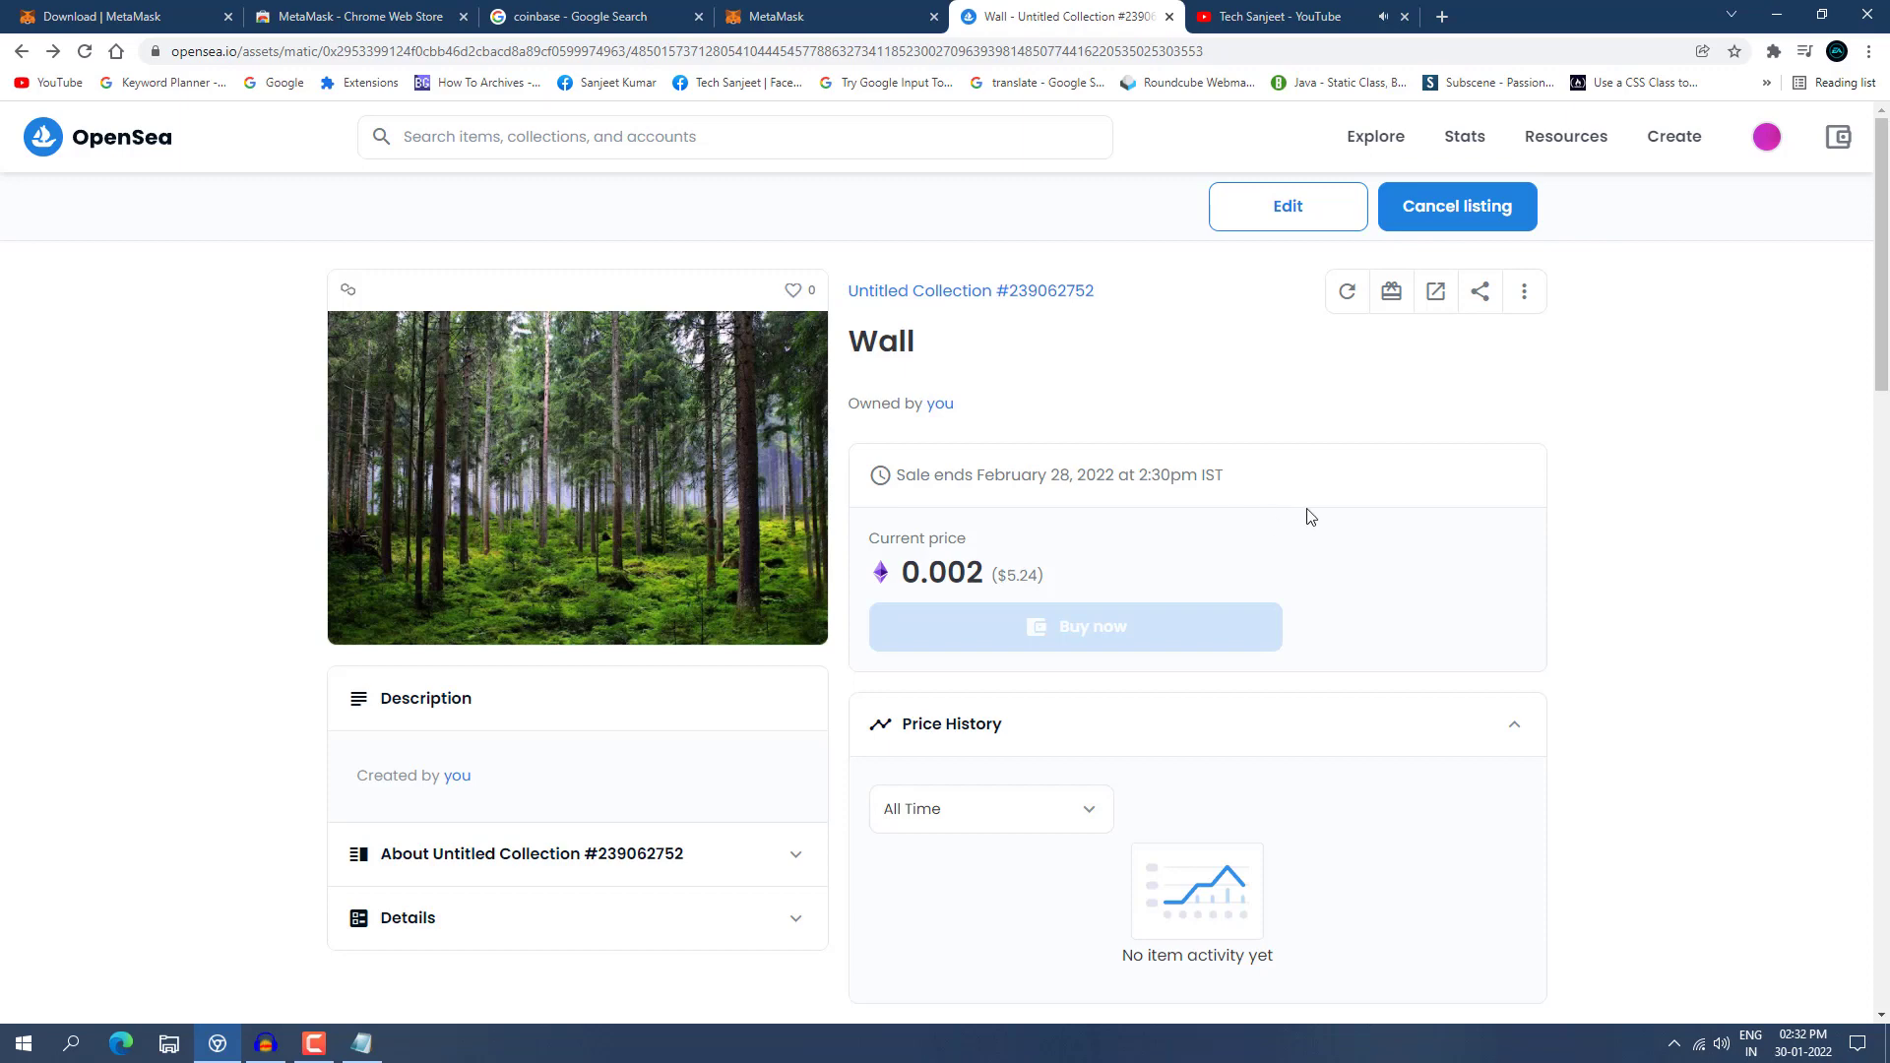
left_click(1773, 51)
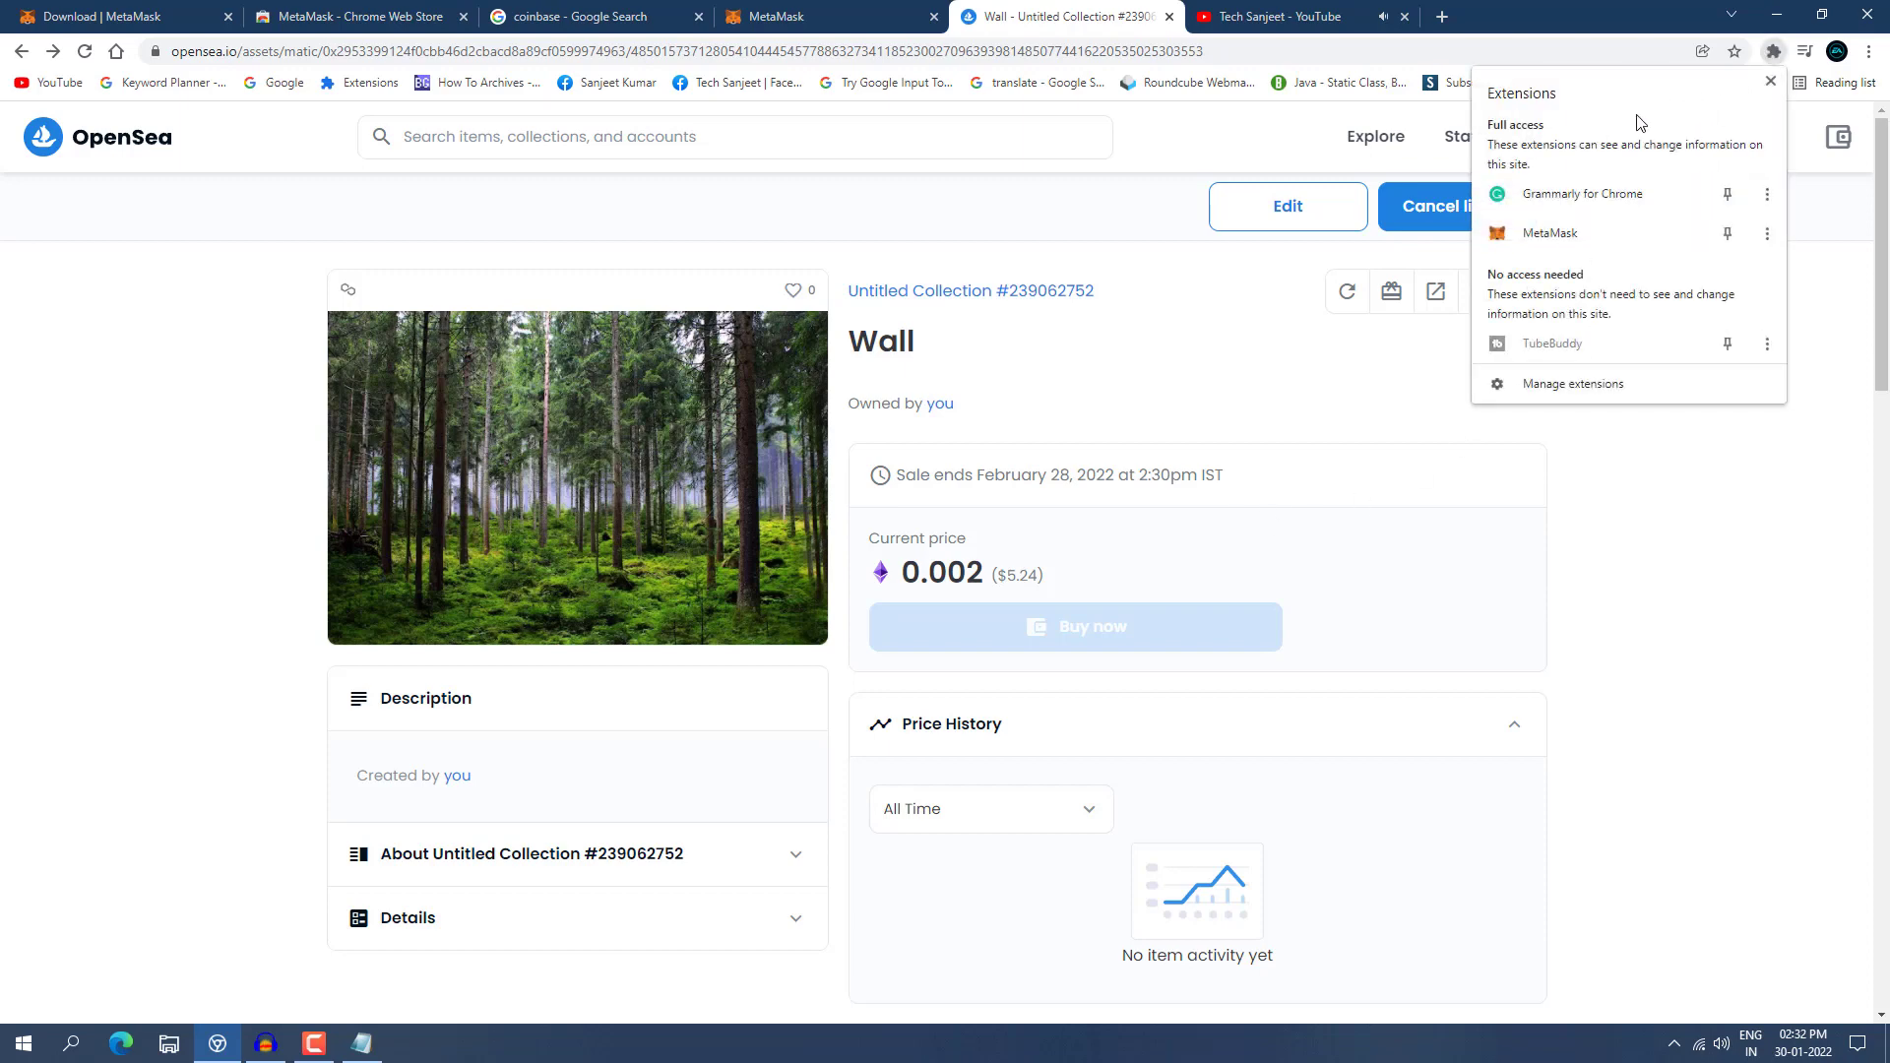
left_click(1641, 241)
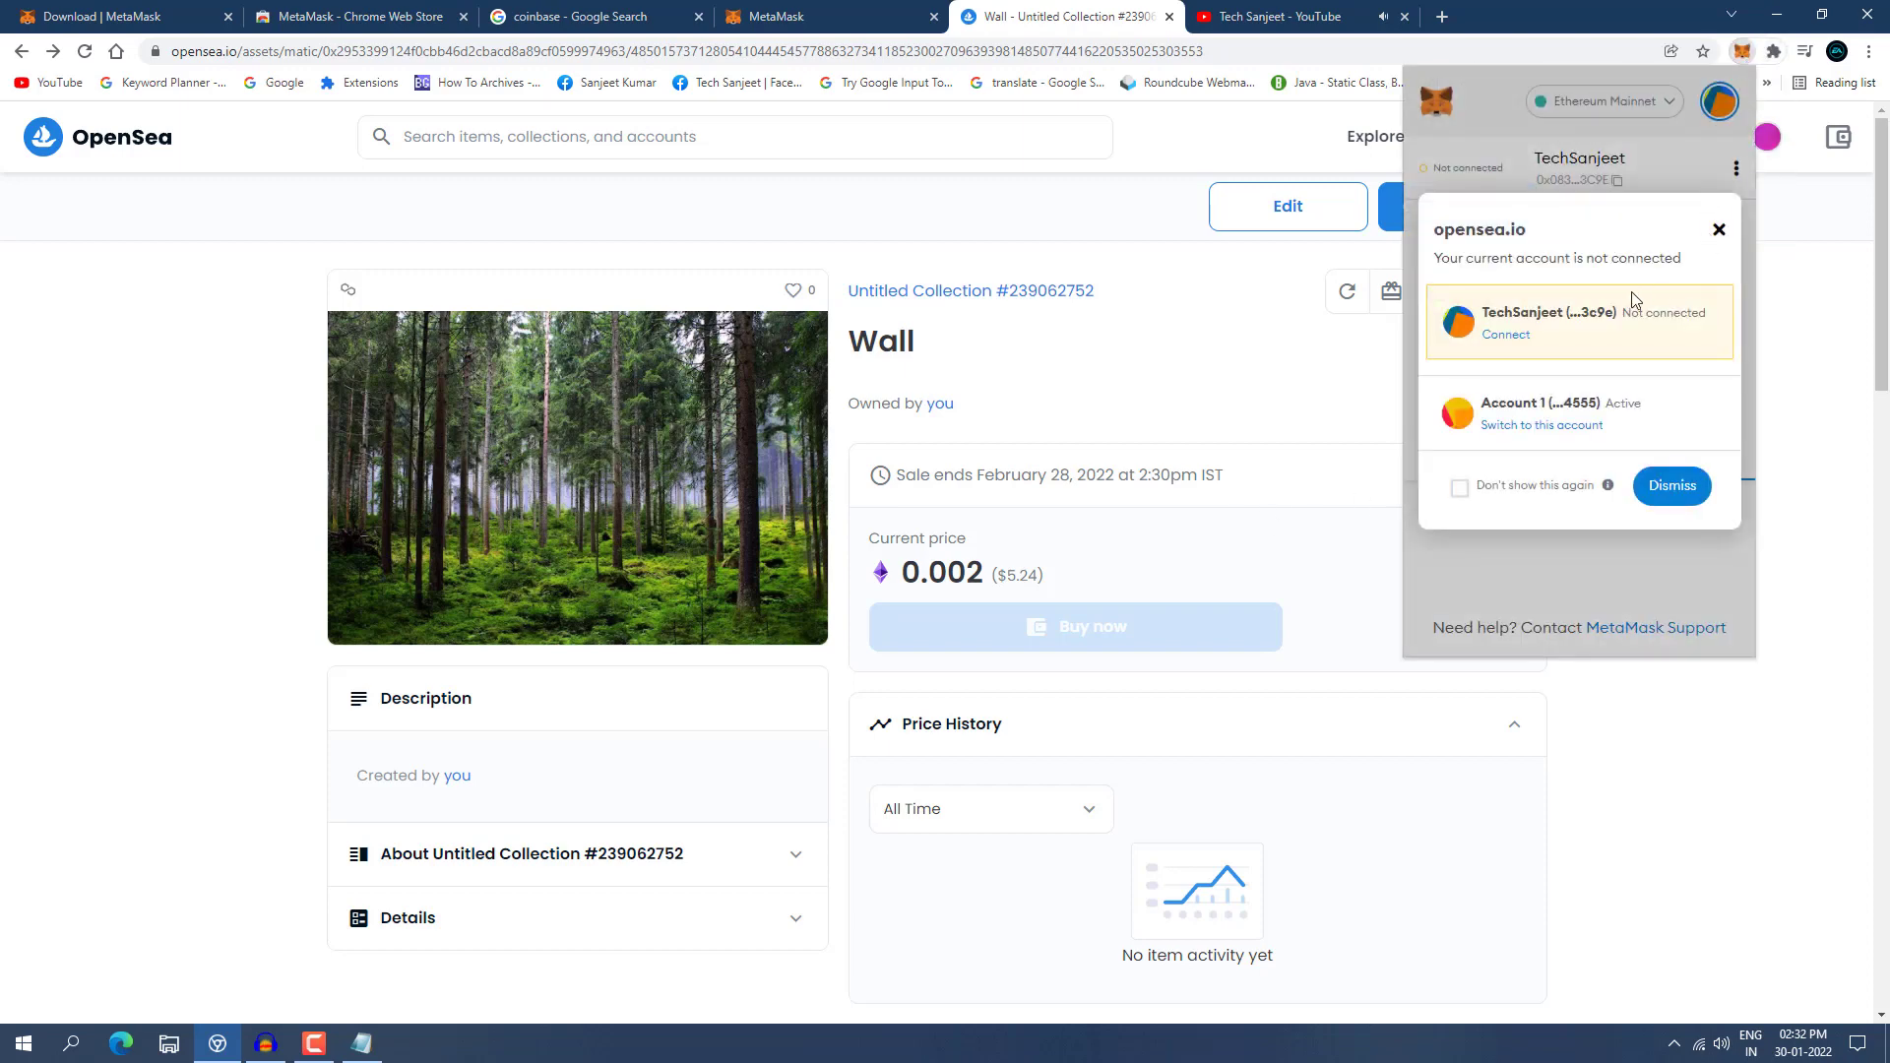
left_click(1503, 335)
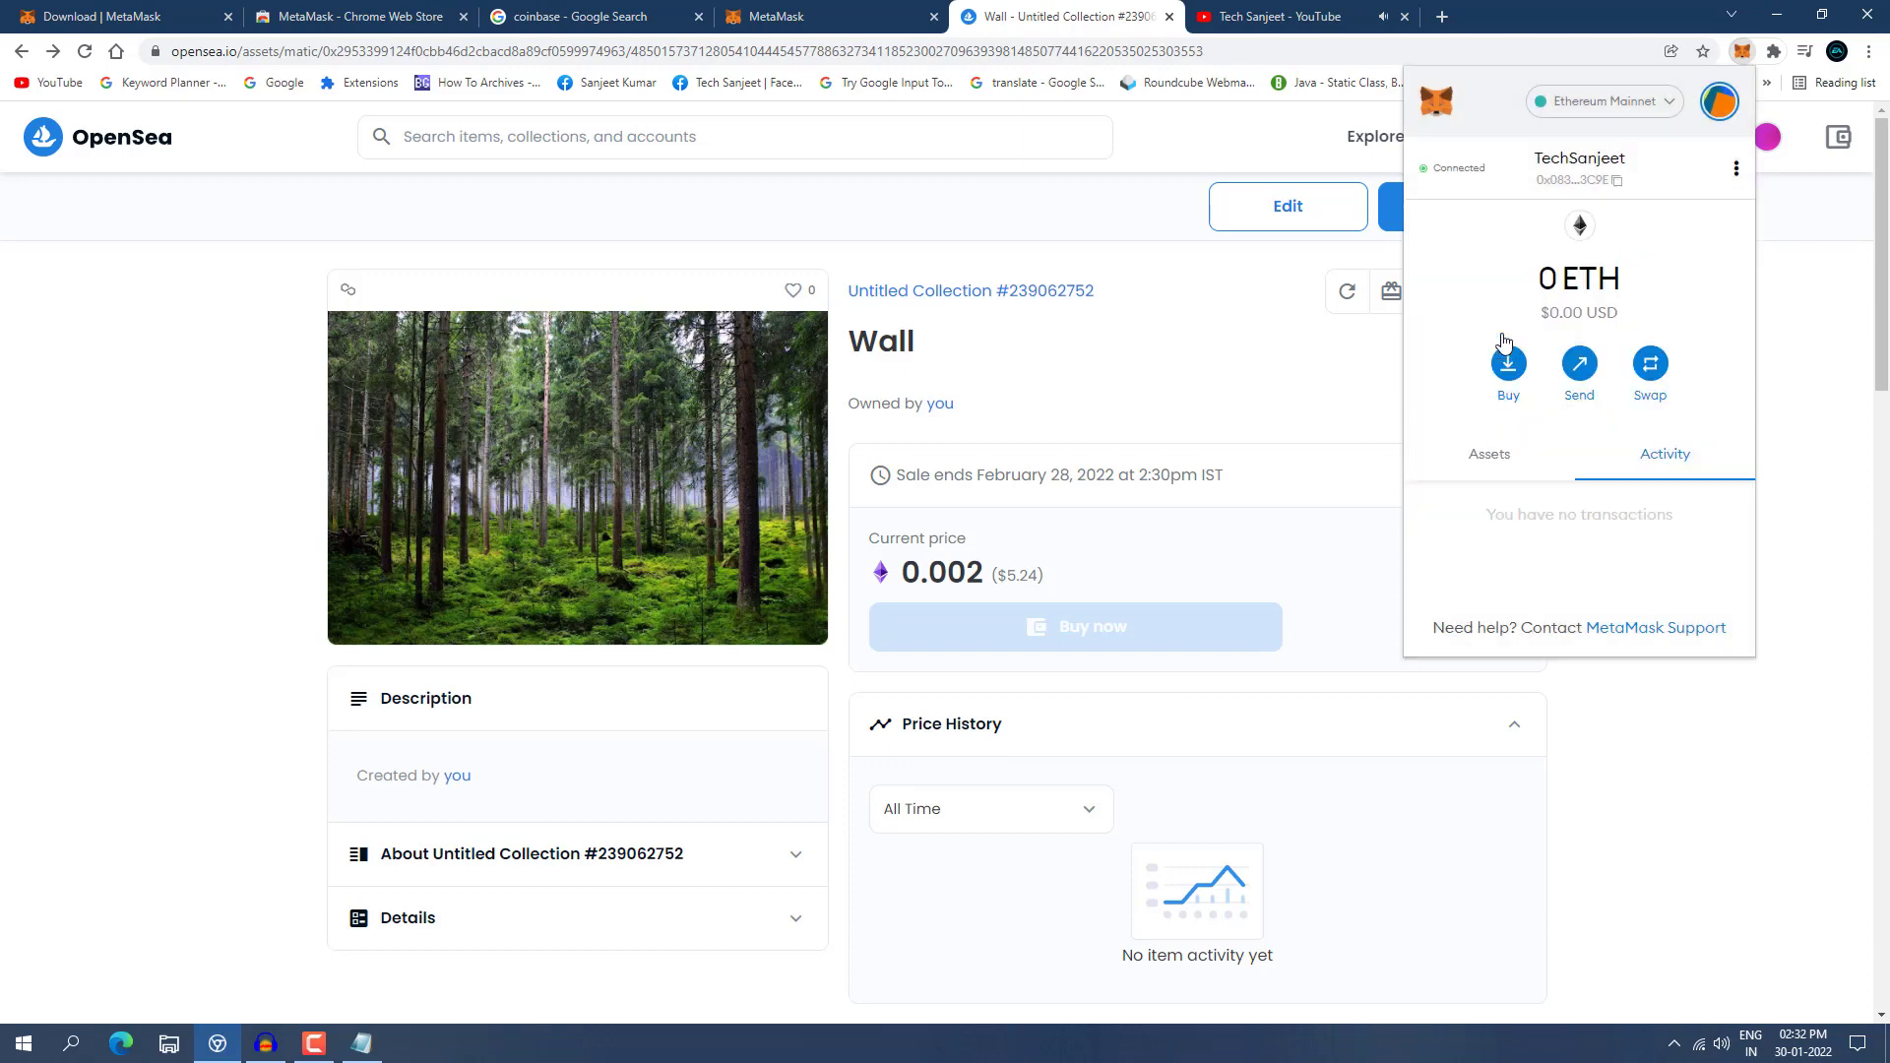
scroll(1112, 659, "down", 1)
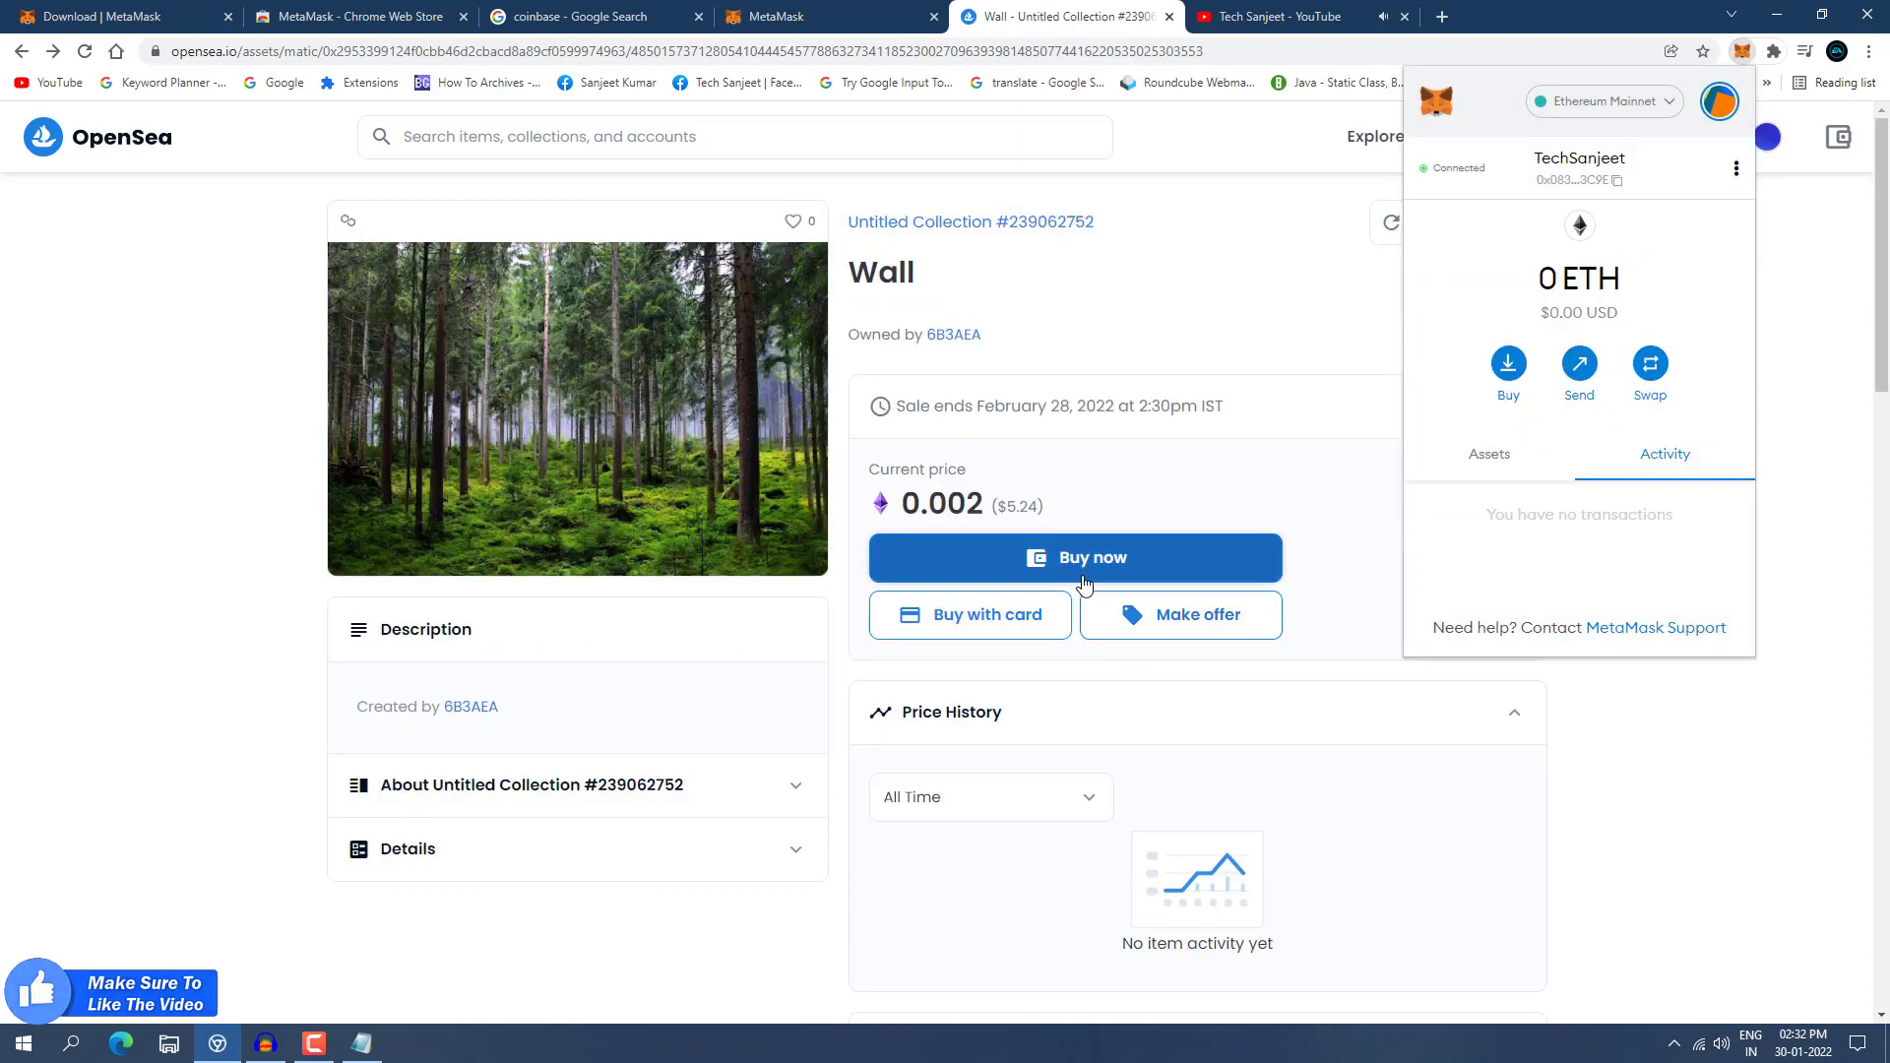
Start buying Wall, accepting the unreviewed-collection warning and terms, and sign in with the new account.
left_click(1094, 574)
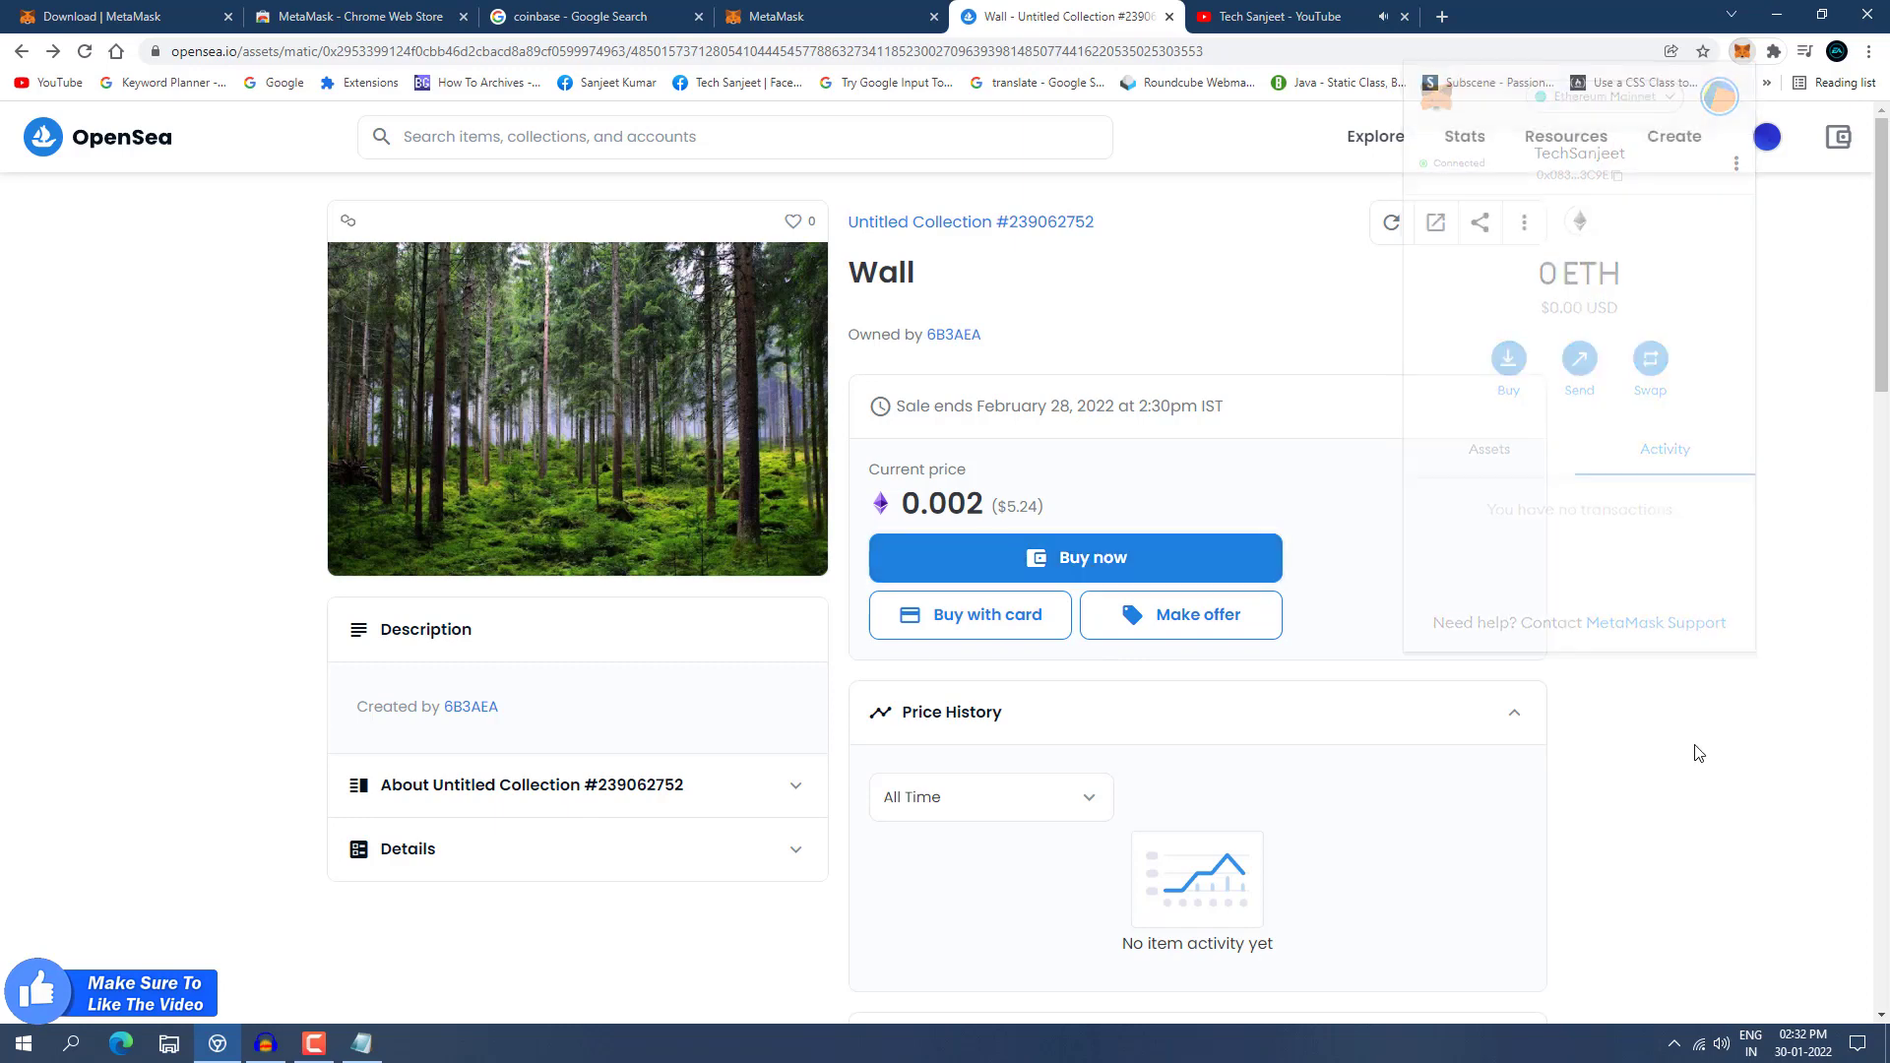
left_click(1090, 563)
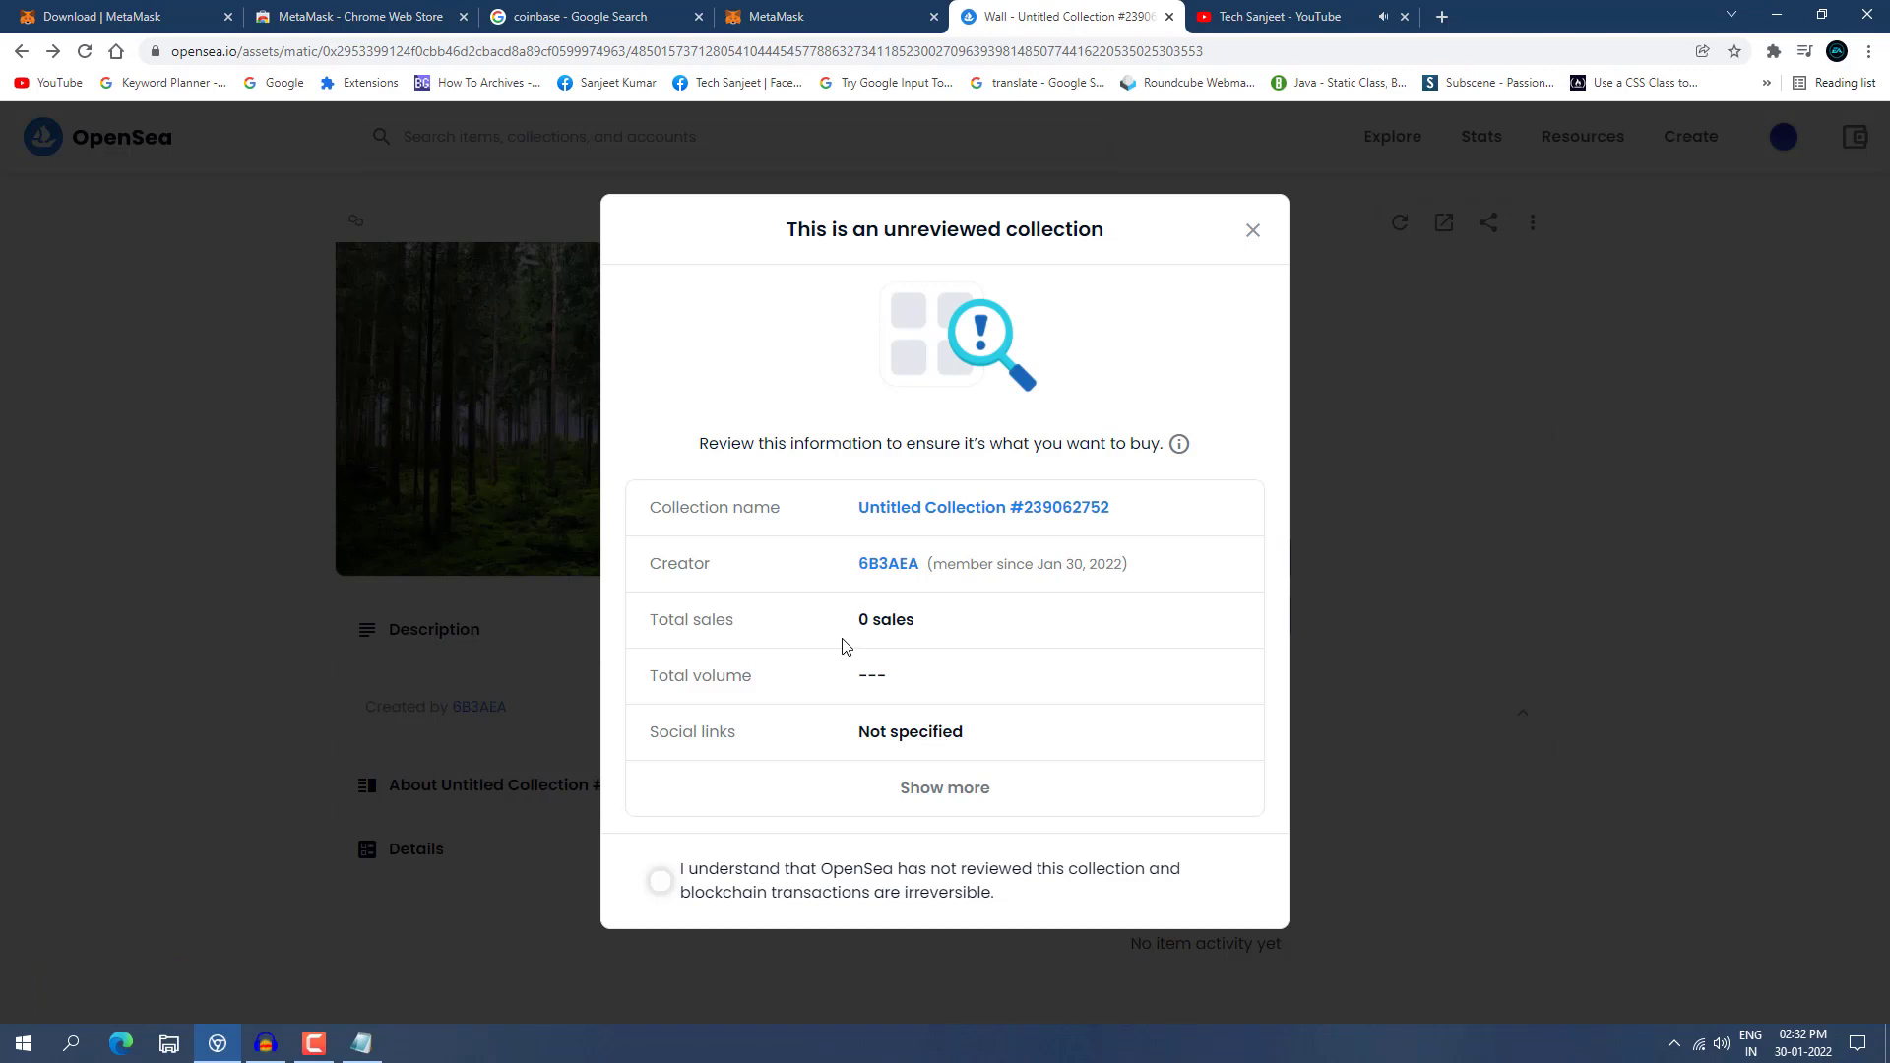
left_click(660, 880)
left_click(664, 559)
left_click(943, 677)
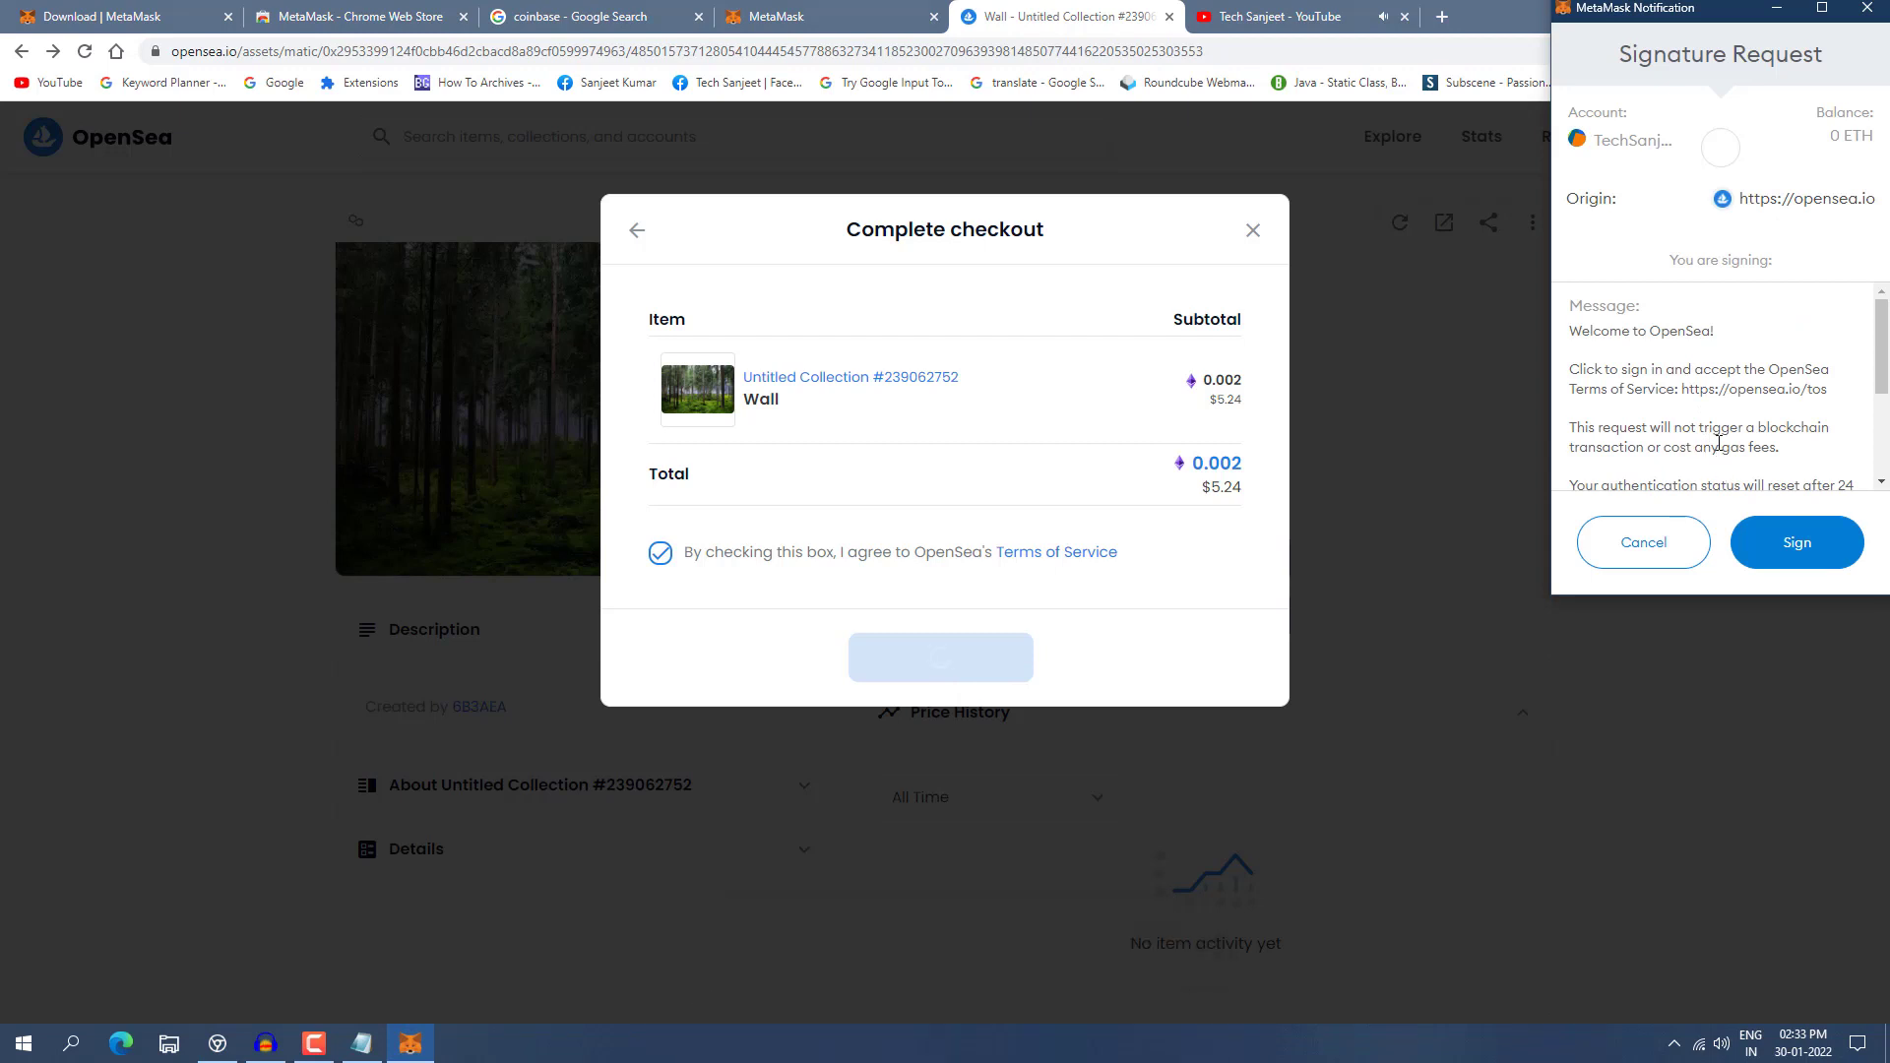
left_click(1781, 547)
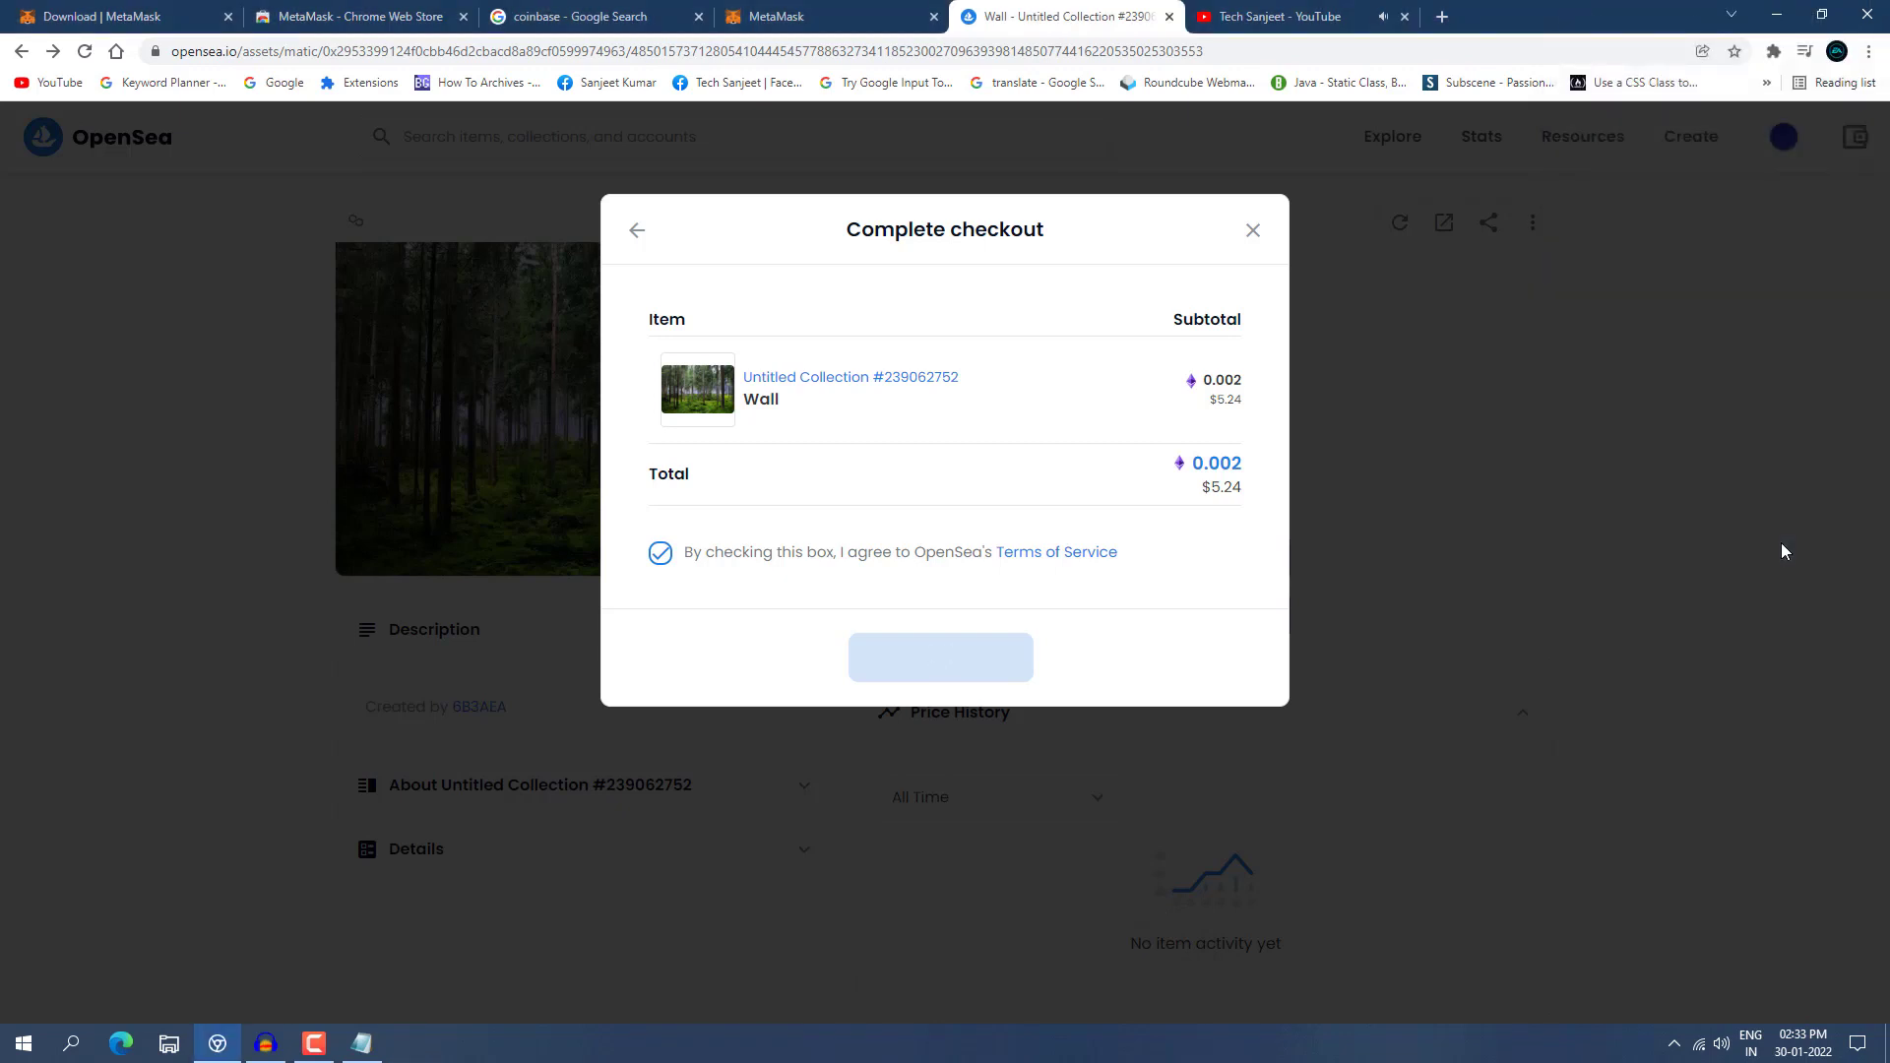
Review the add-funds option to buy ETH by card ($50.37 total), then cancel.
left_click(692, 505)
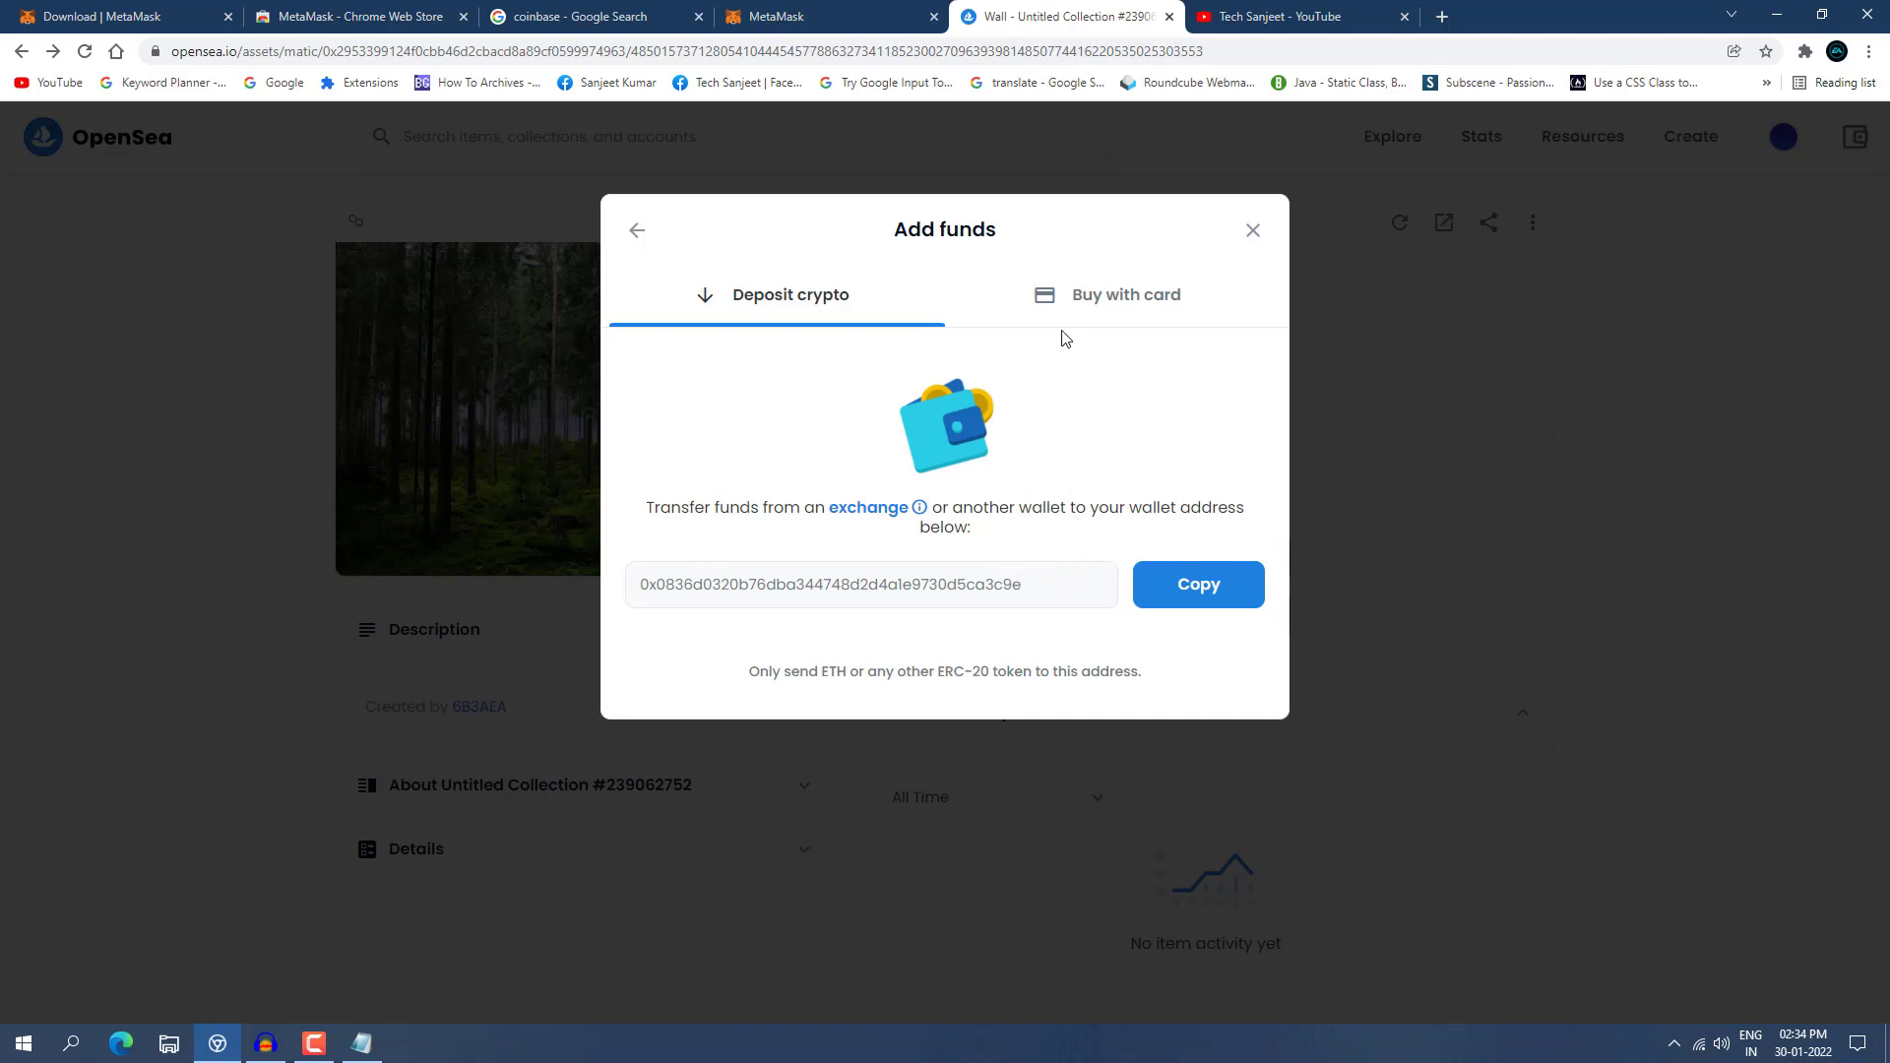
left_click(1112, 298)
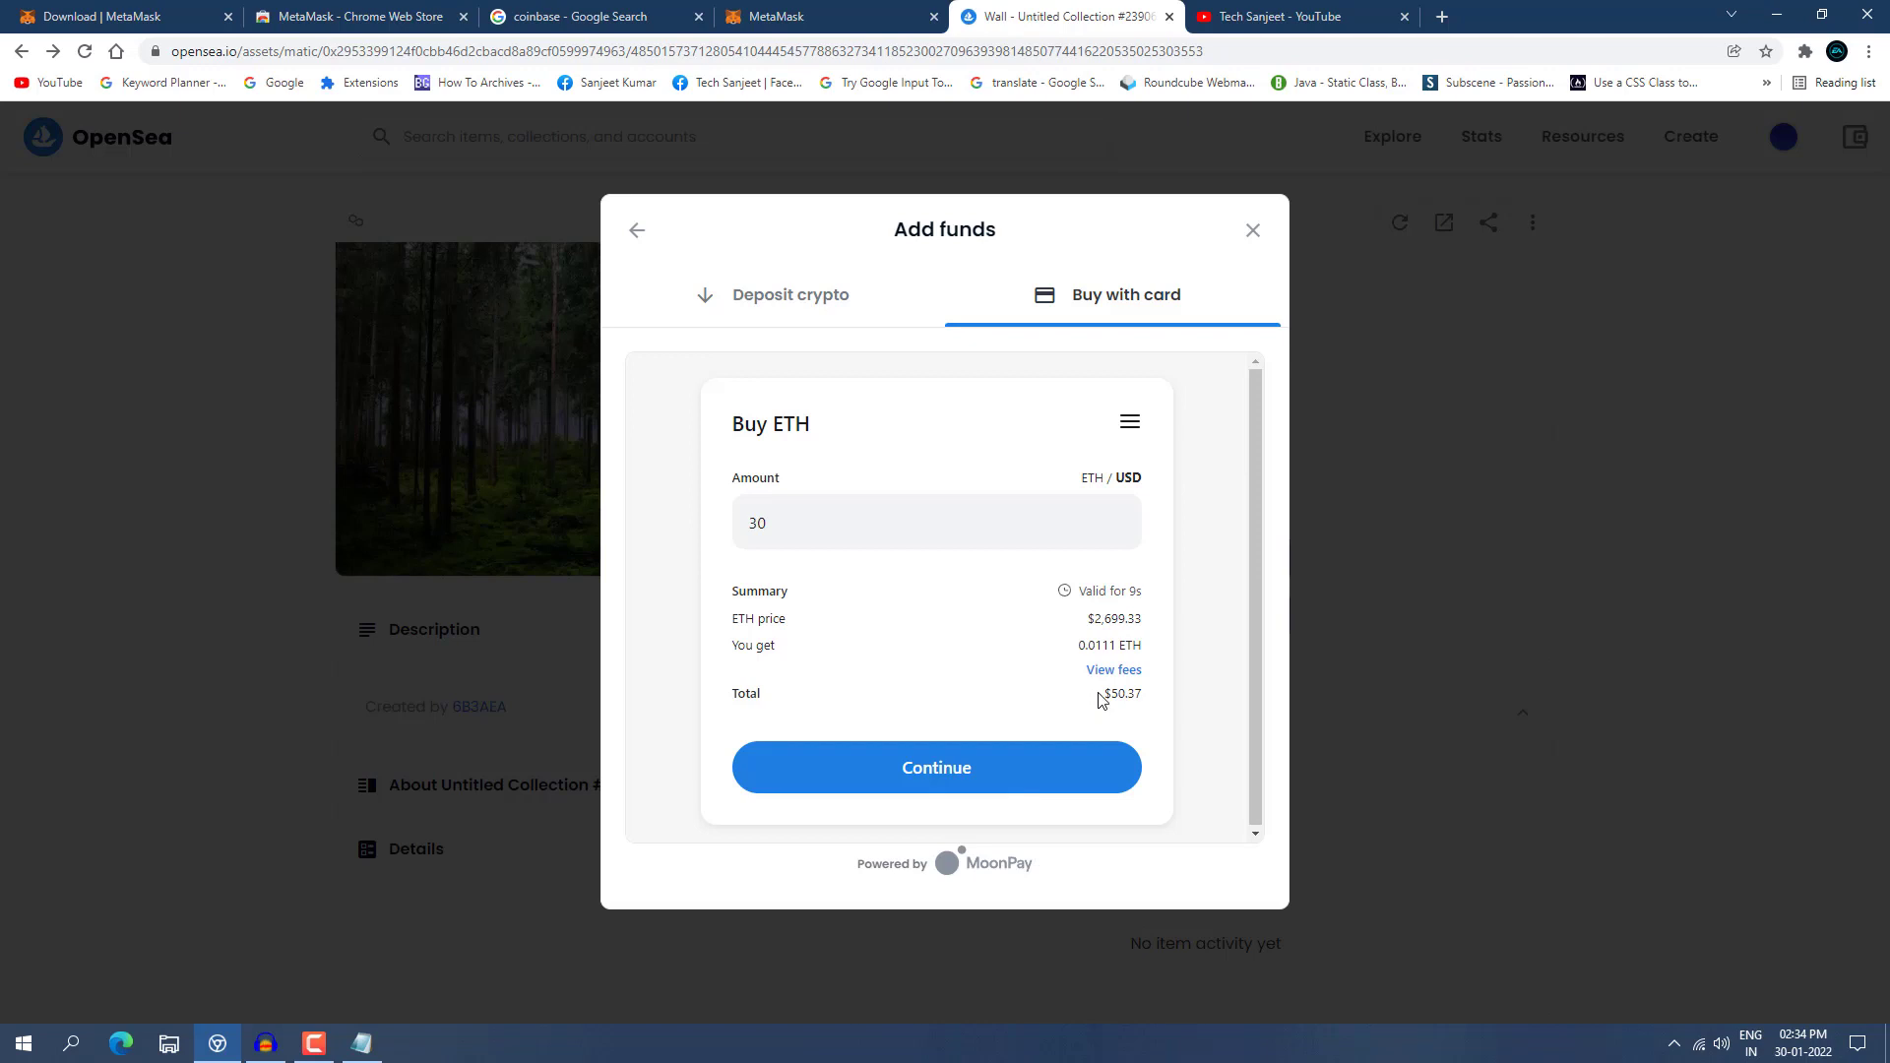
left_click_drag(1106, 697, 1142, 693)
left_click(1143, 693)
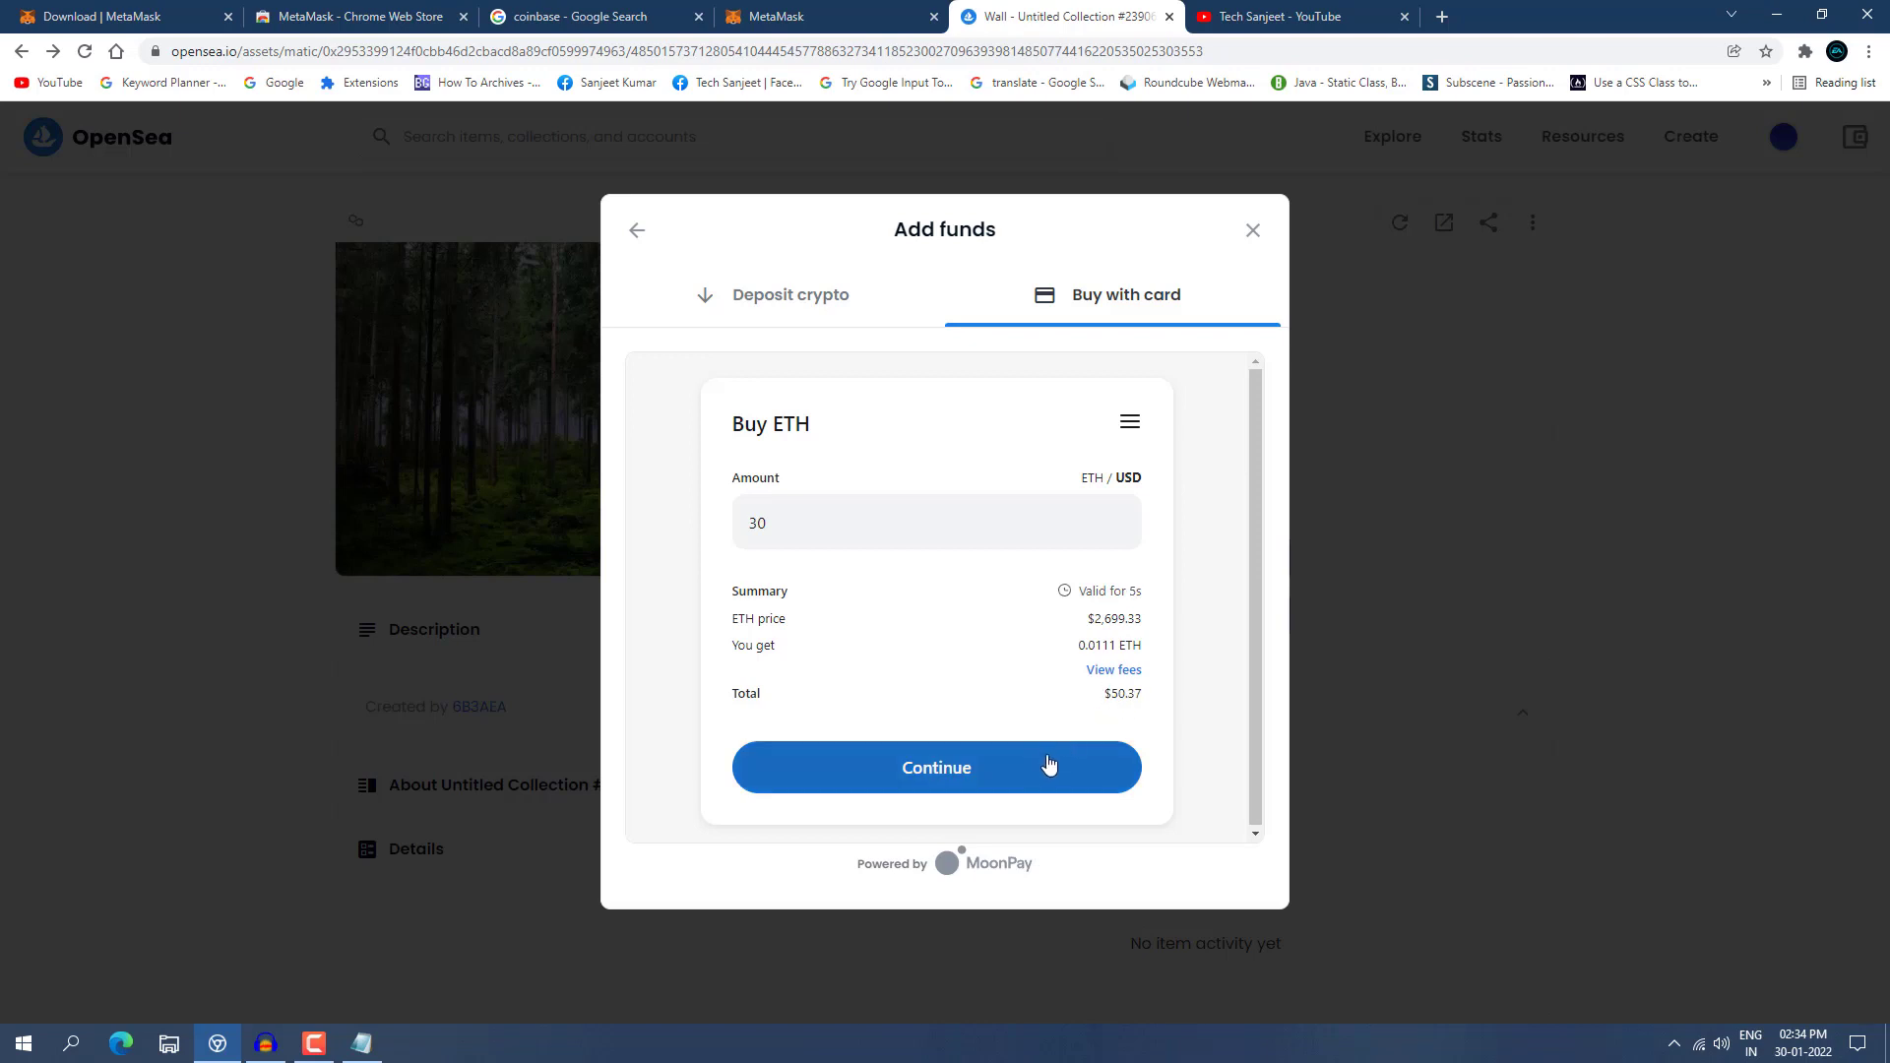
left_click(1251, 232)
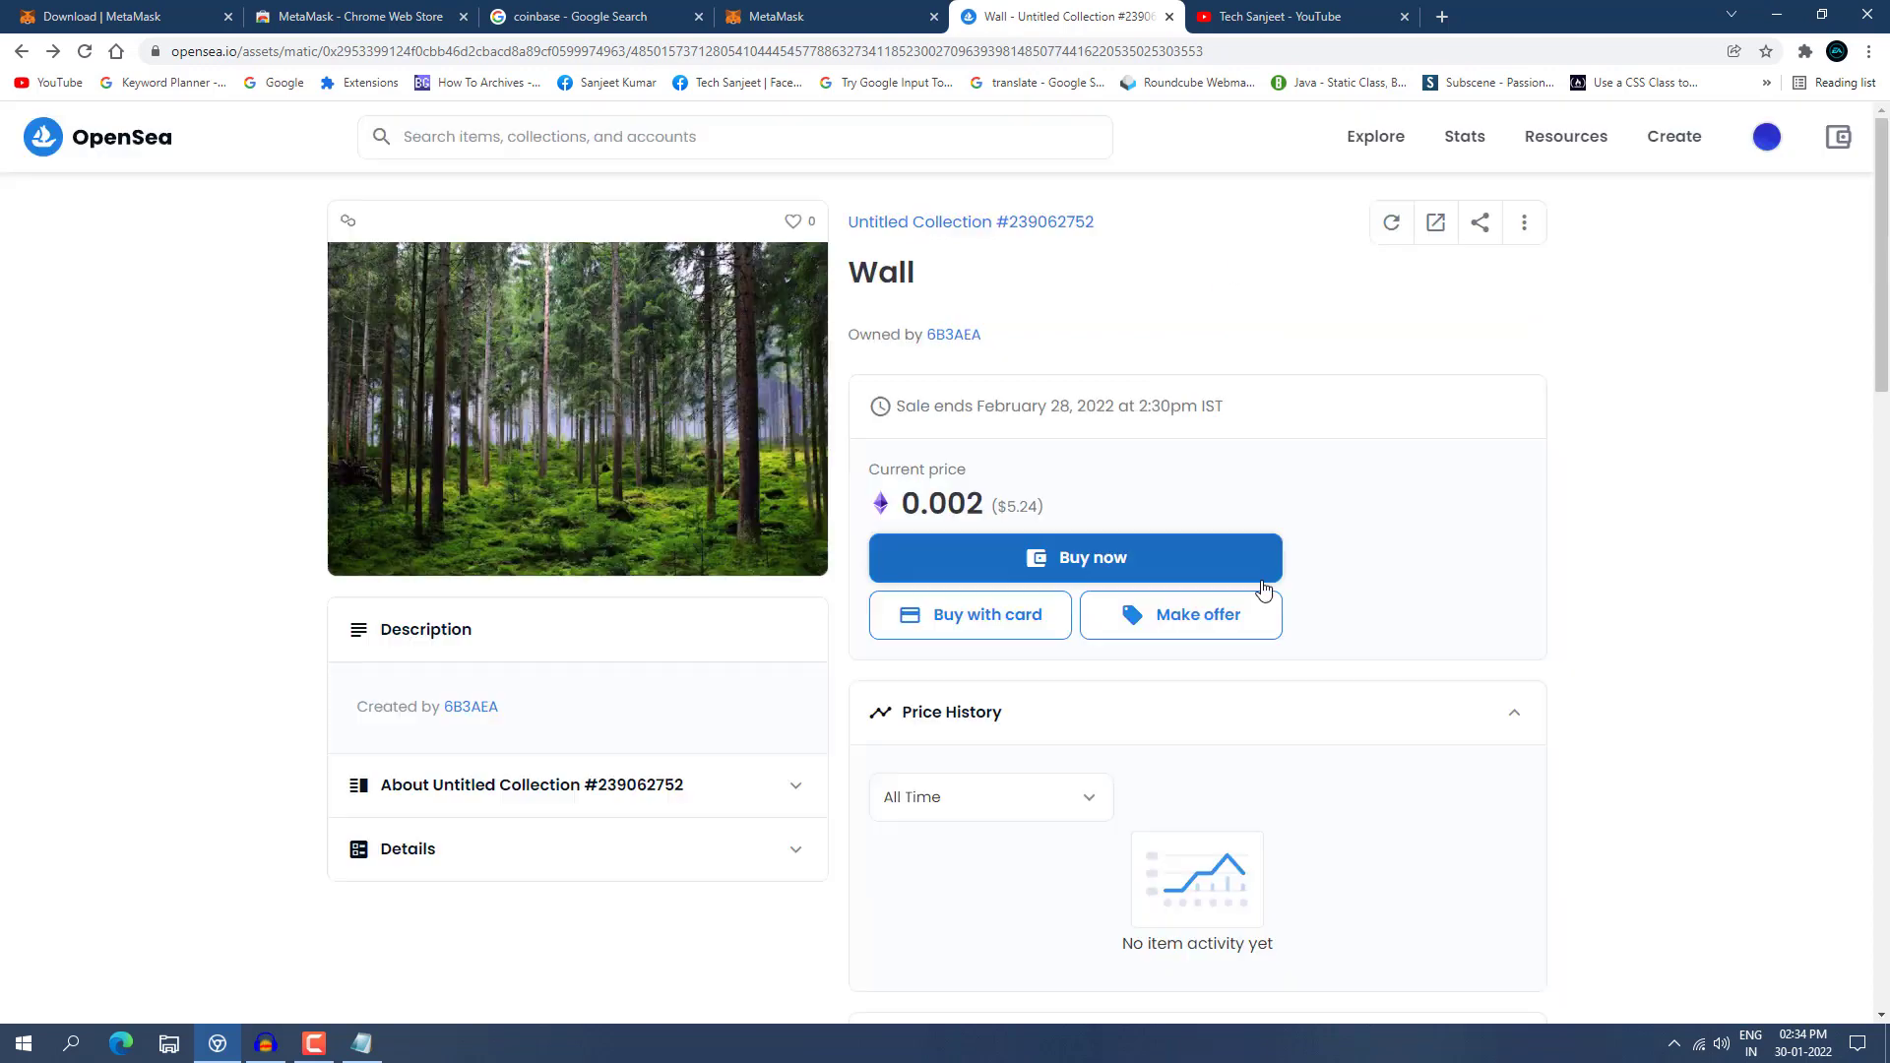